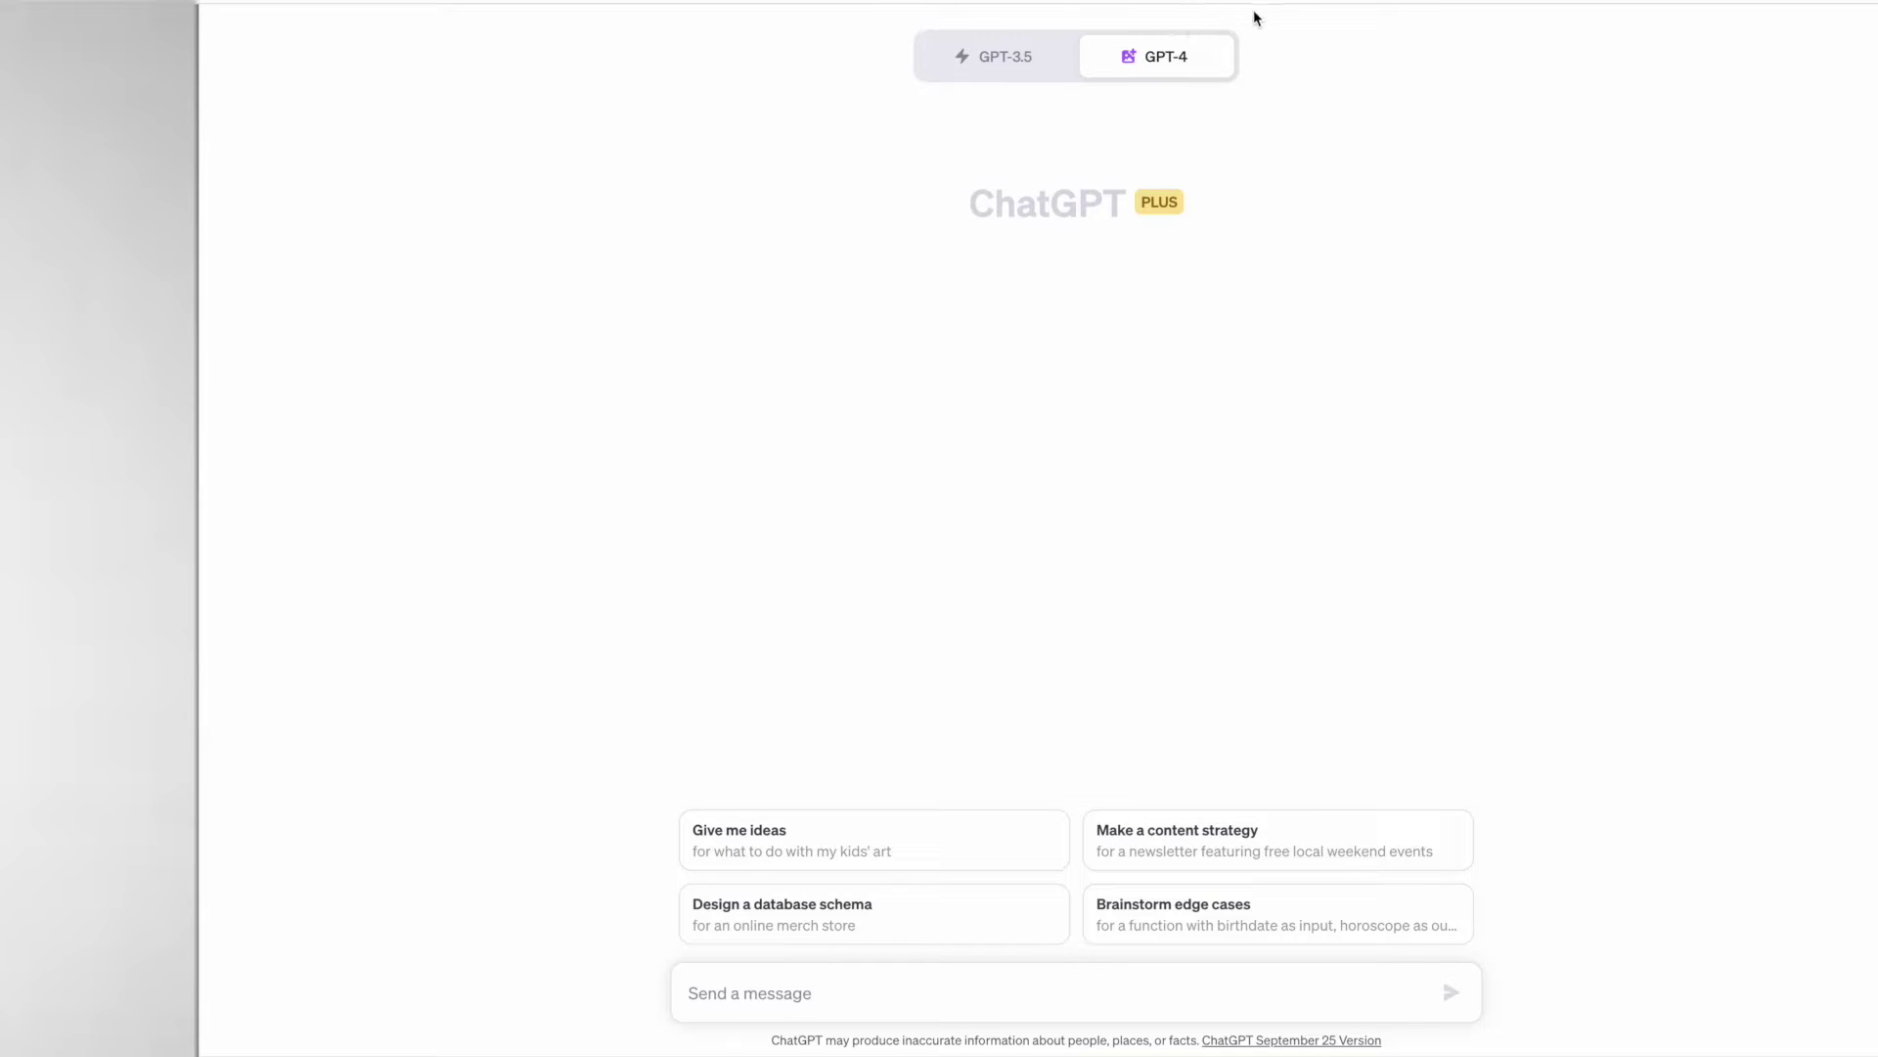
- Switch to the DALL·E 3 chat showing the four golden-retriever snow coloring images
{"action": "mouse_move", "coordinate": [1202, 60]}
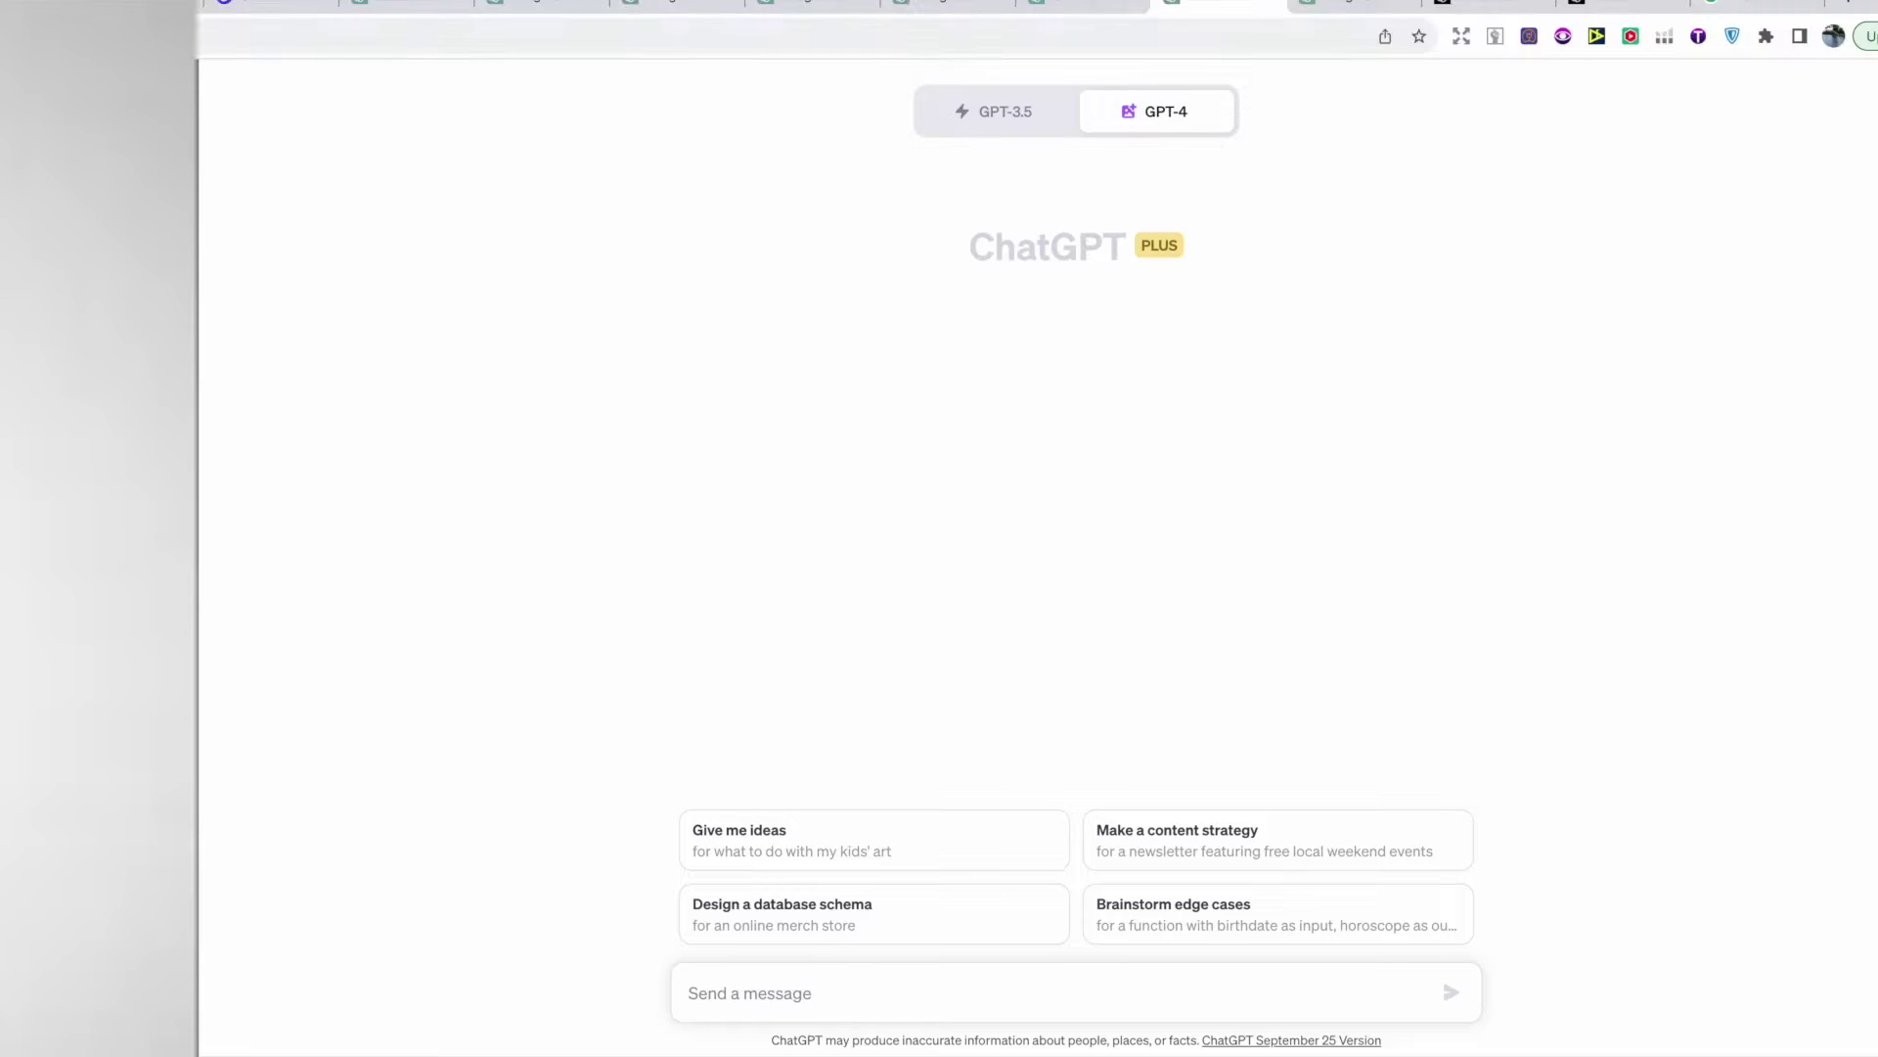
{"action": "left_click", "coordinate": [1355, 5]}
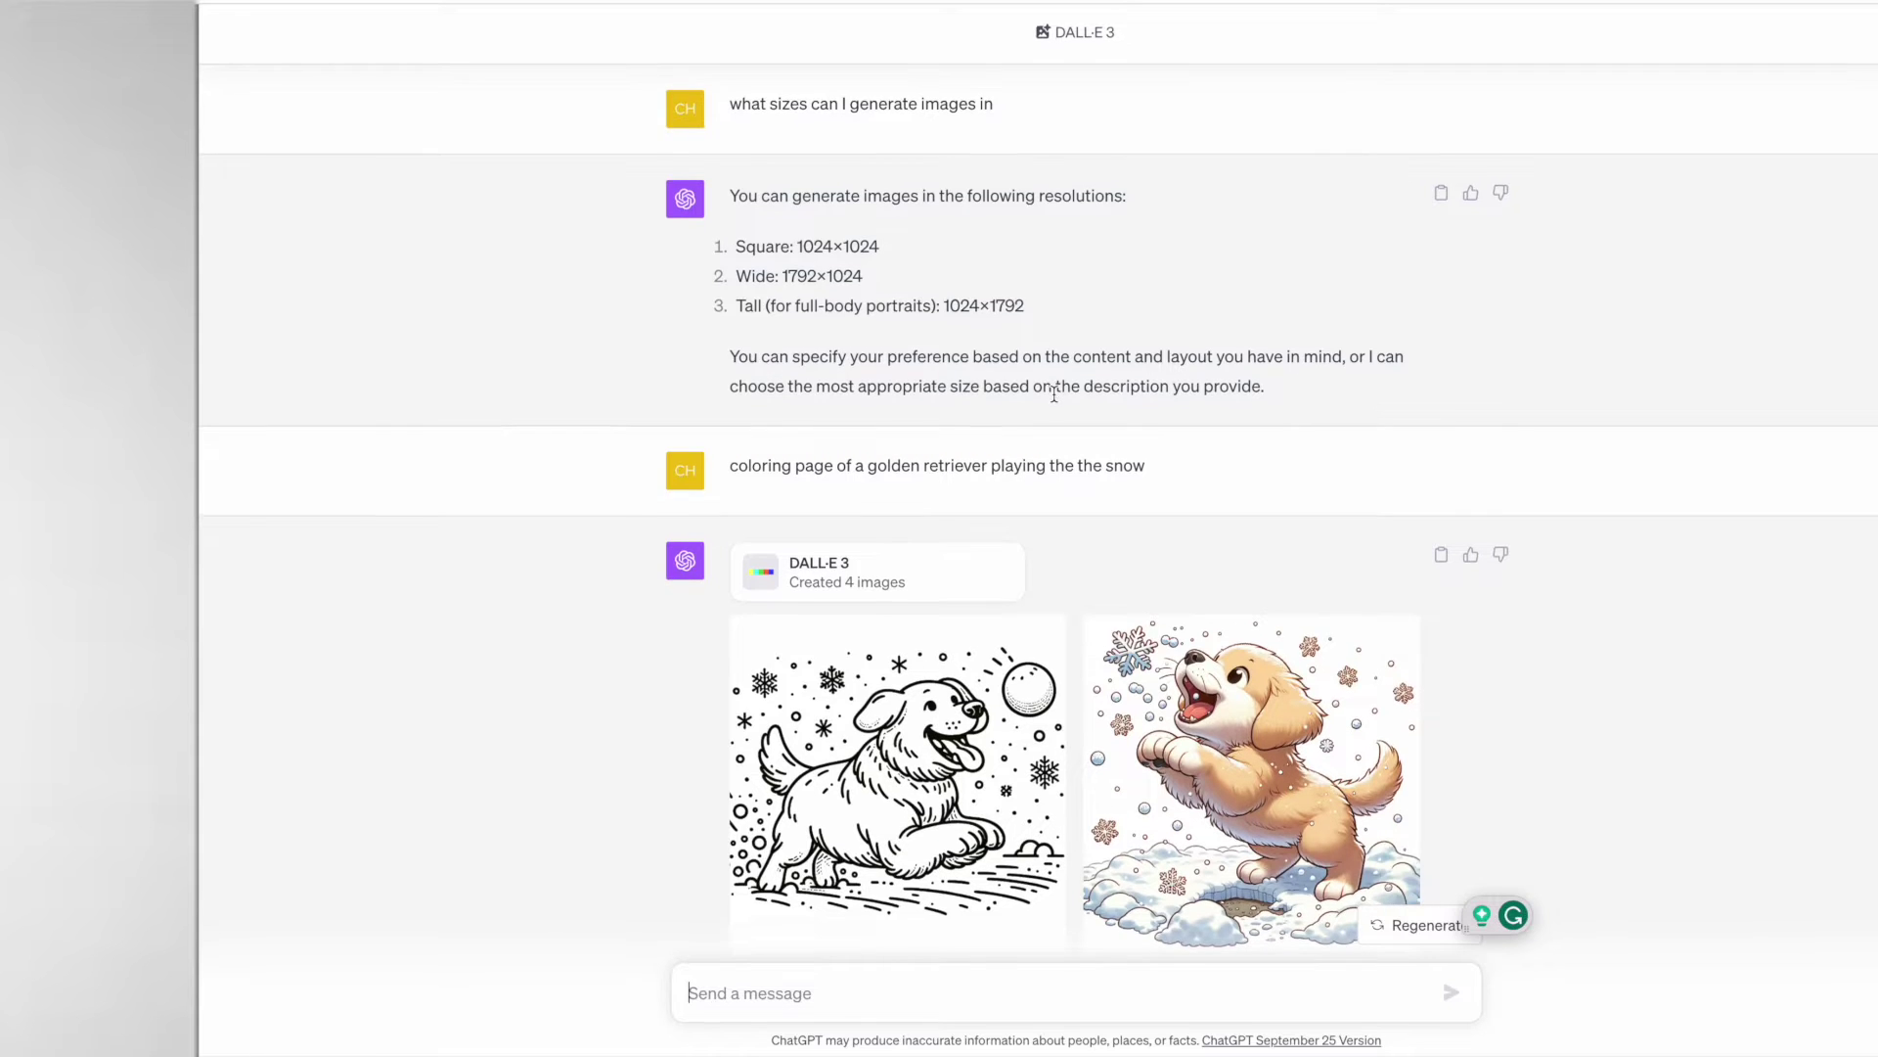
{"action": "scroll", "coordinate": [1056, 396], "scroll_direction": "down", "scroll_amount": 3}
- Scroll to the 2×2 retriever grid and enlarge the first golden-retriever snow page
{"action": "scroll", "coordinate": [1056, 399], "scroll_direction": "down", "scroll_amount": 1}
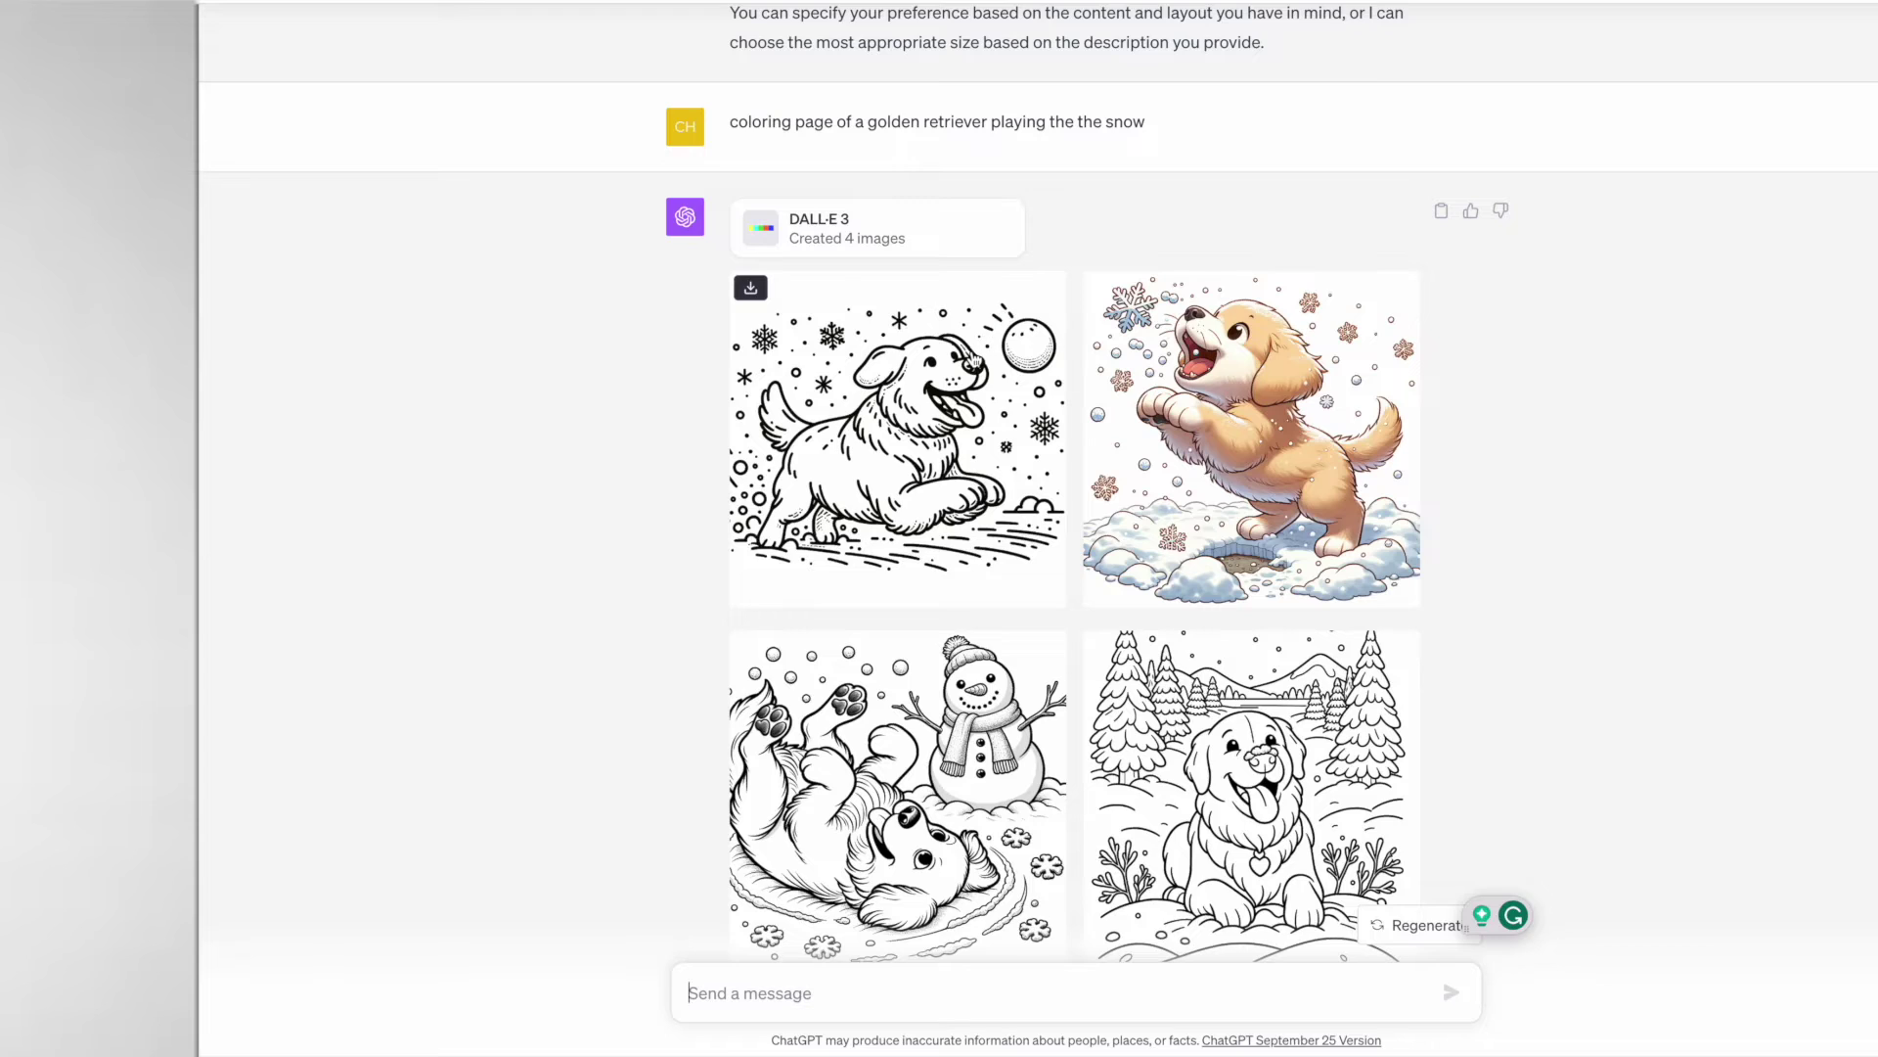
{"action": "left_click", "coordinate": [975, 358]}
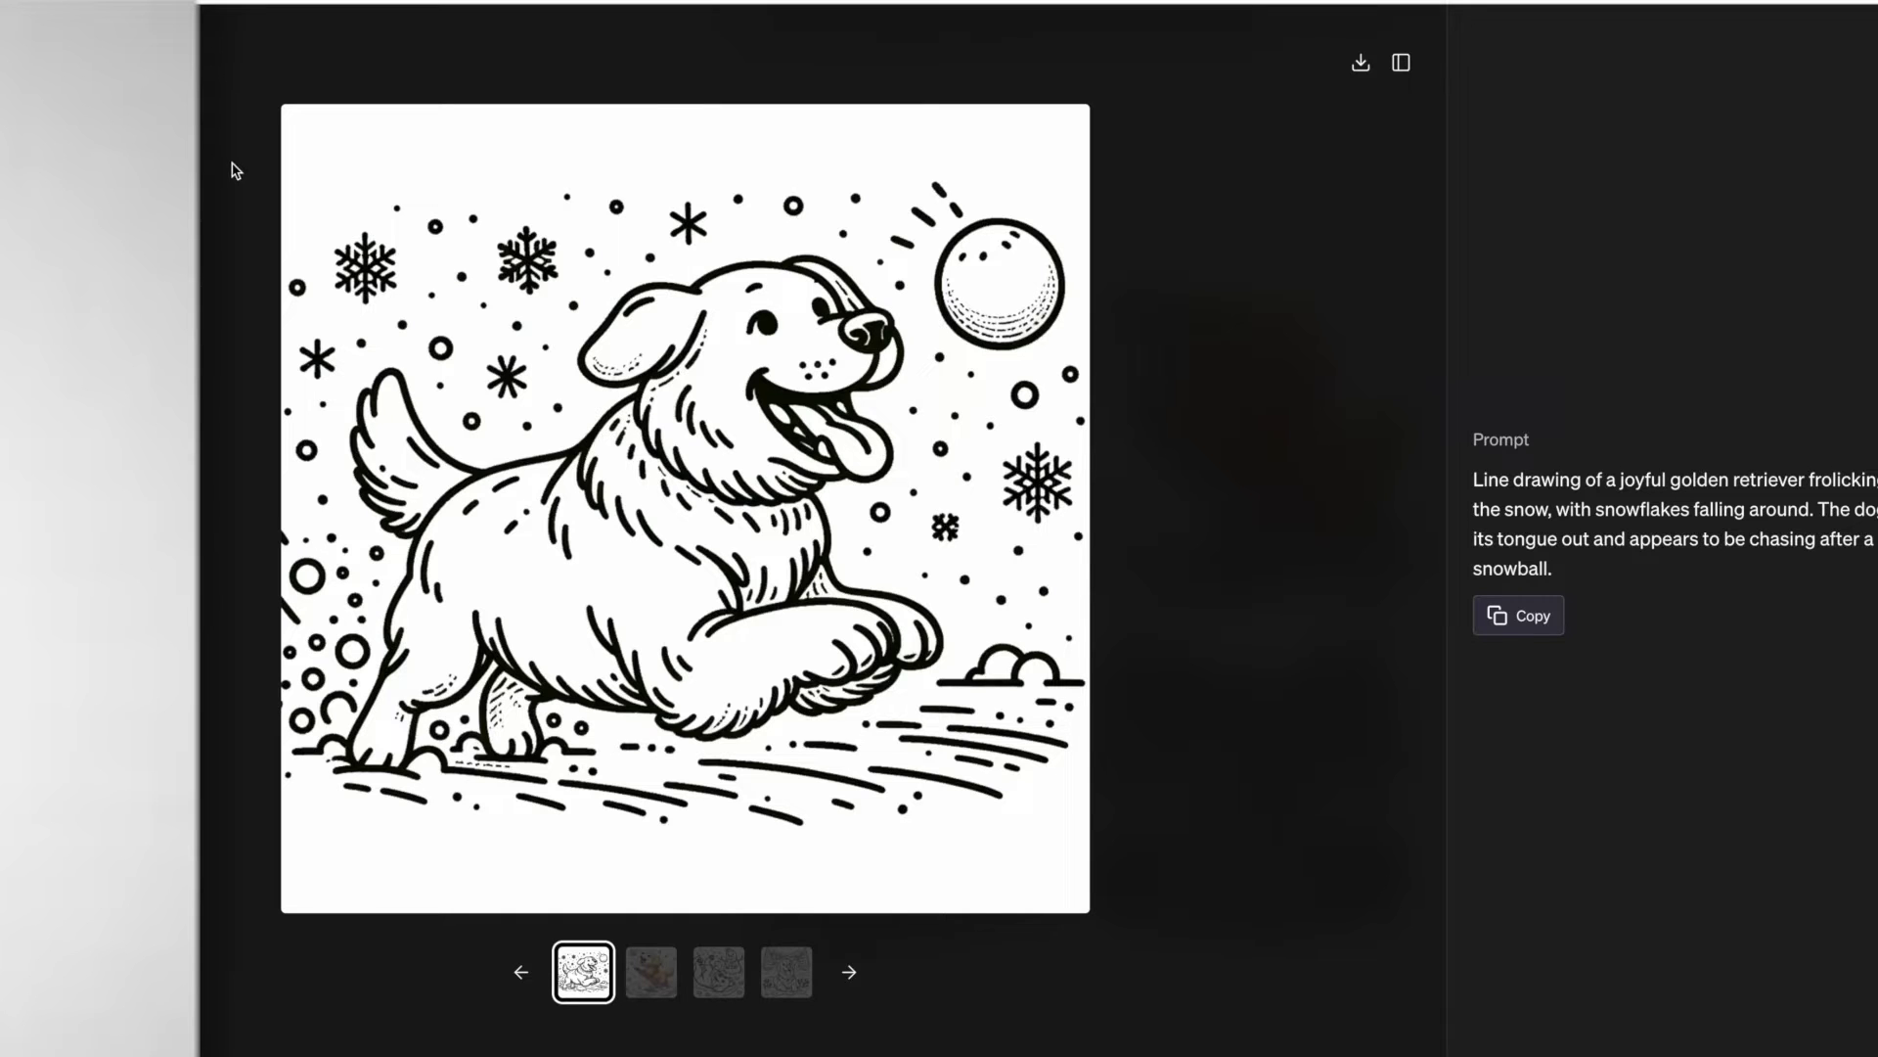
{"action": "key", "text": "Escape"}
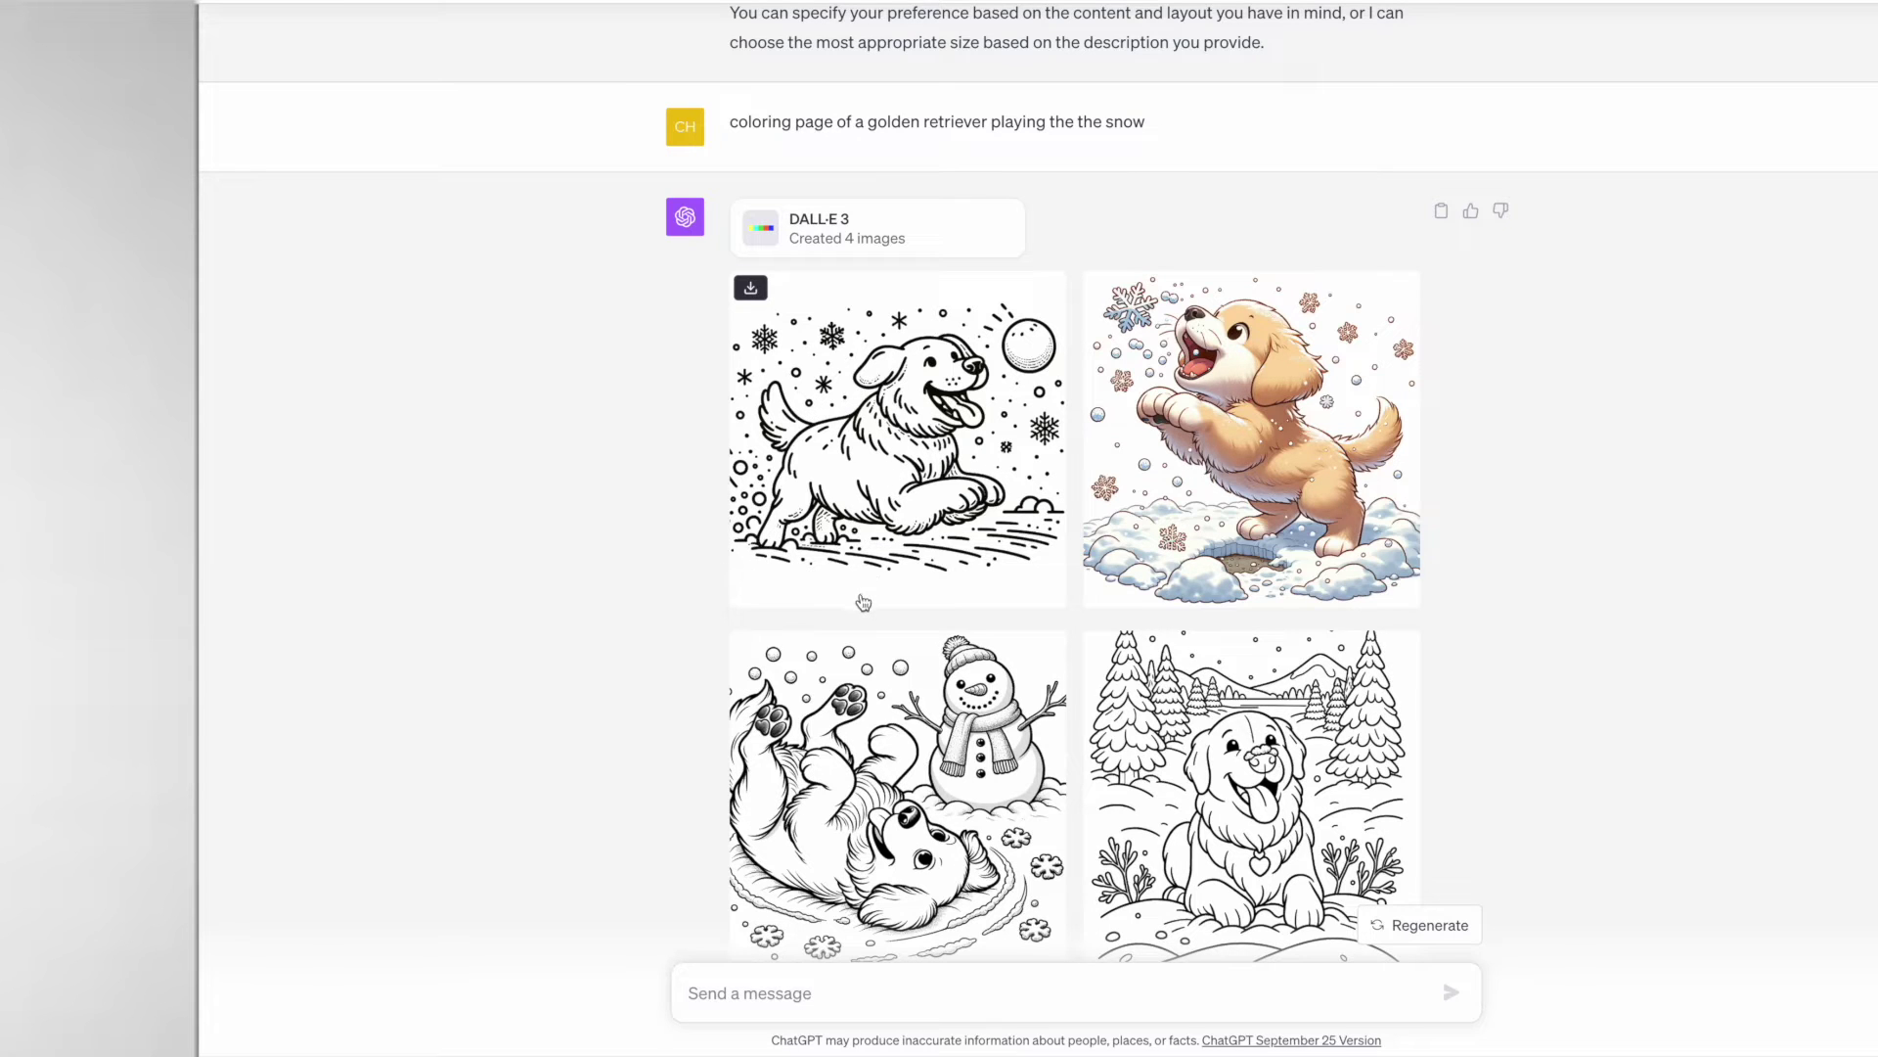
- Scroll to the horse-in-a-field pages and enlarge the one with the wooden fence and birds
{"action": "scroll", "coordinate": [863, 602], "scroll_direction": "down", "scroll_amount": 1}
{"action": "scroll", "coordinate": [744, 587], "scroll_direction": "down", "scroll_amount": 4}
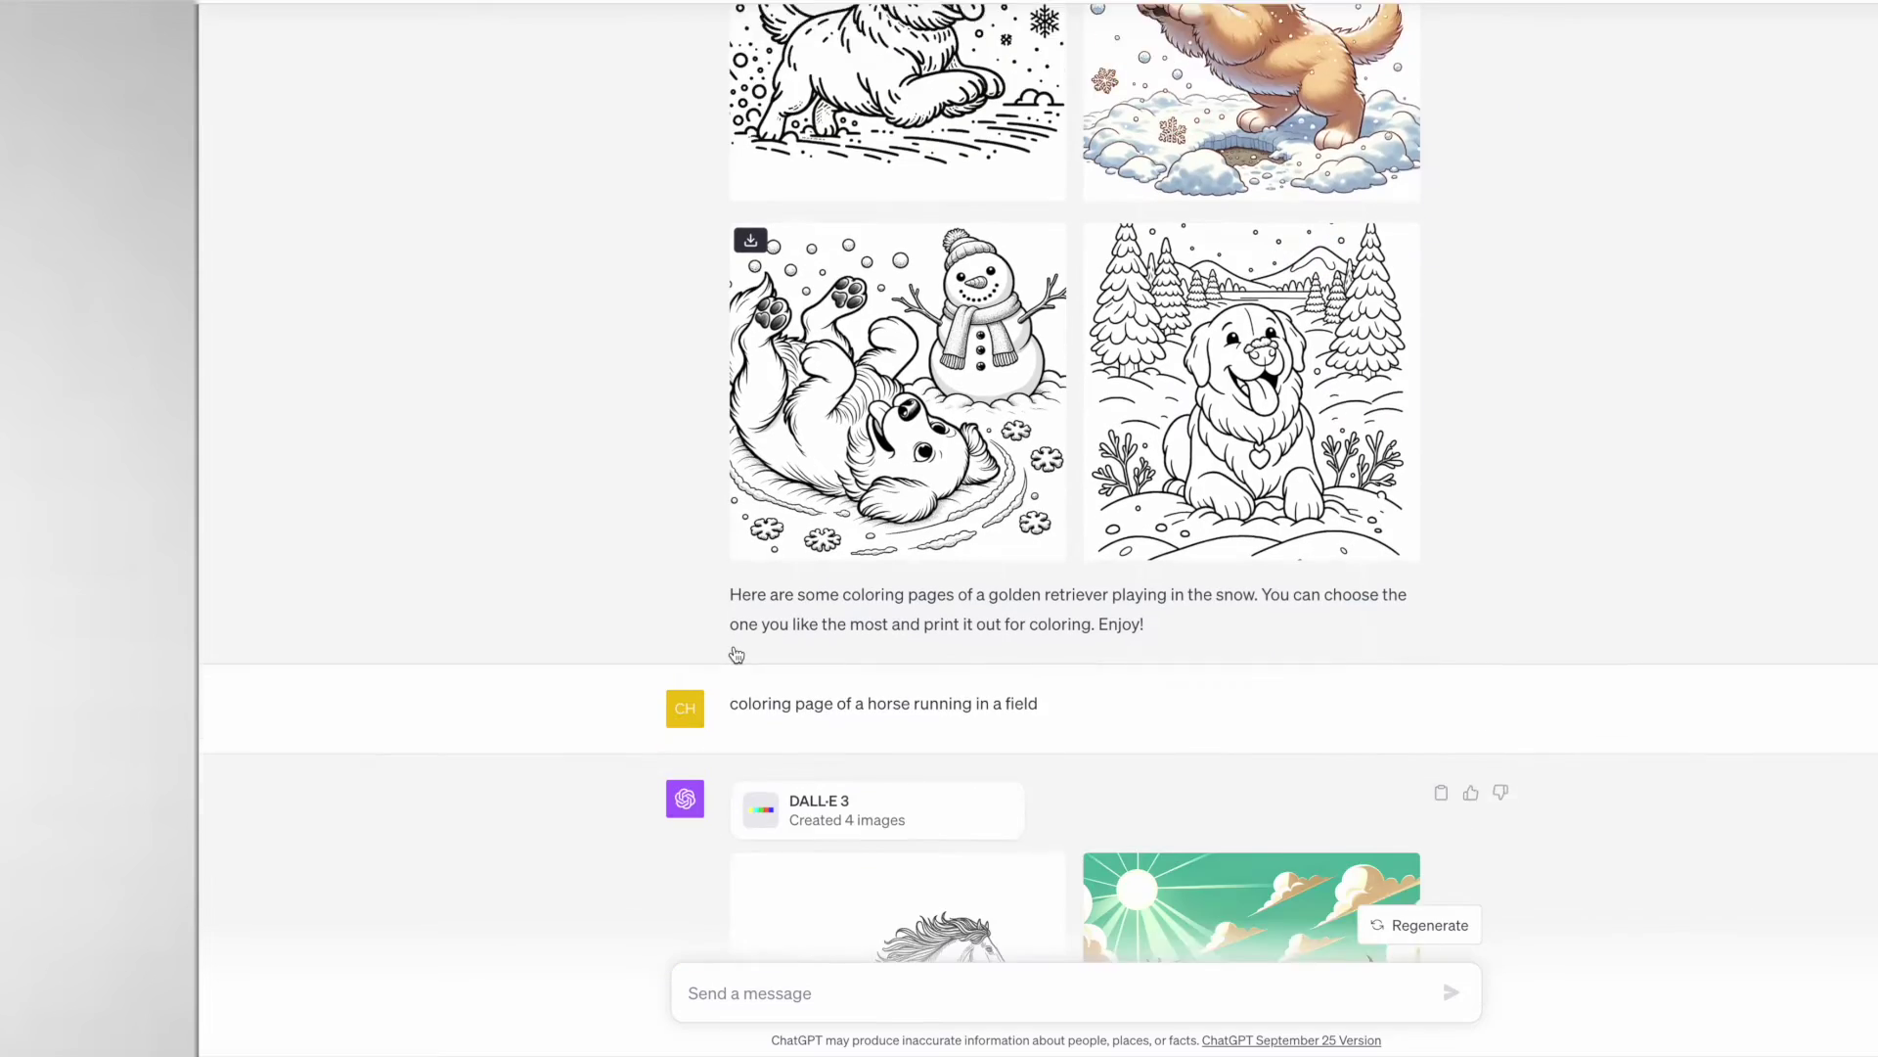
{"action": "scroll", "coordinate": [736, 655], "scroll_direction": "down", "scroll_amount": 4}
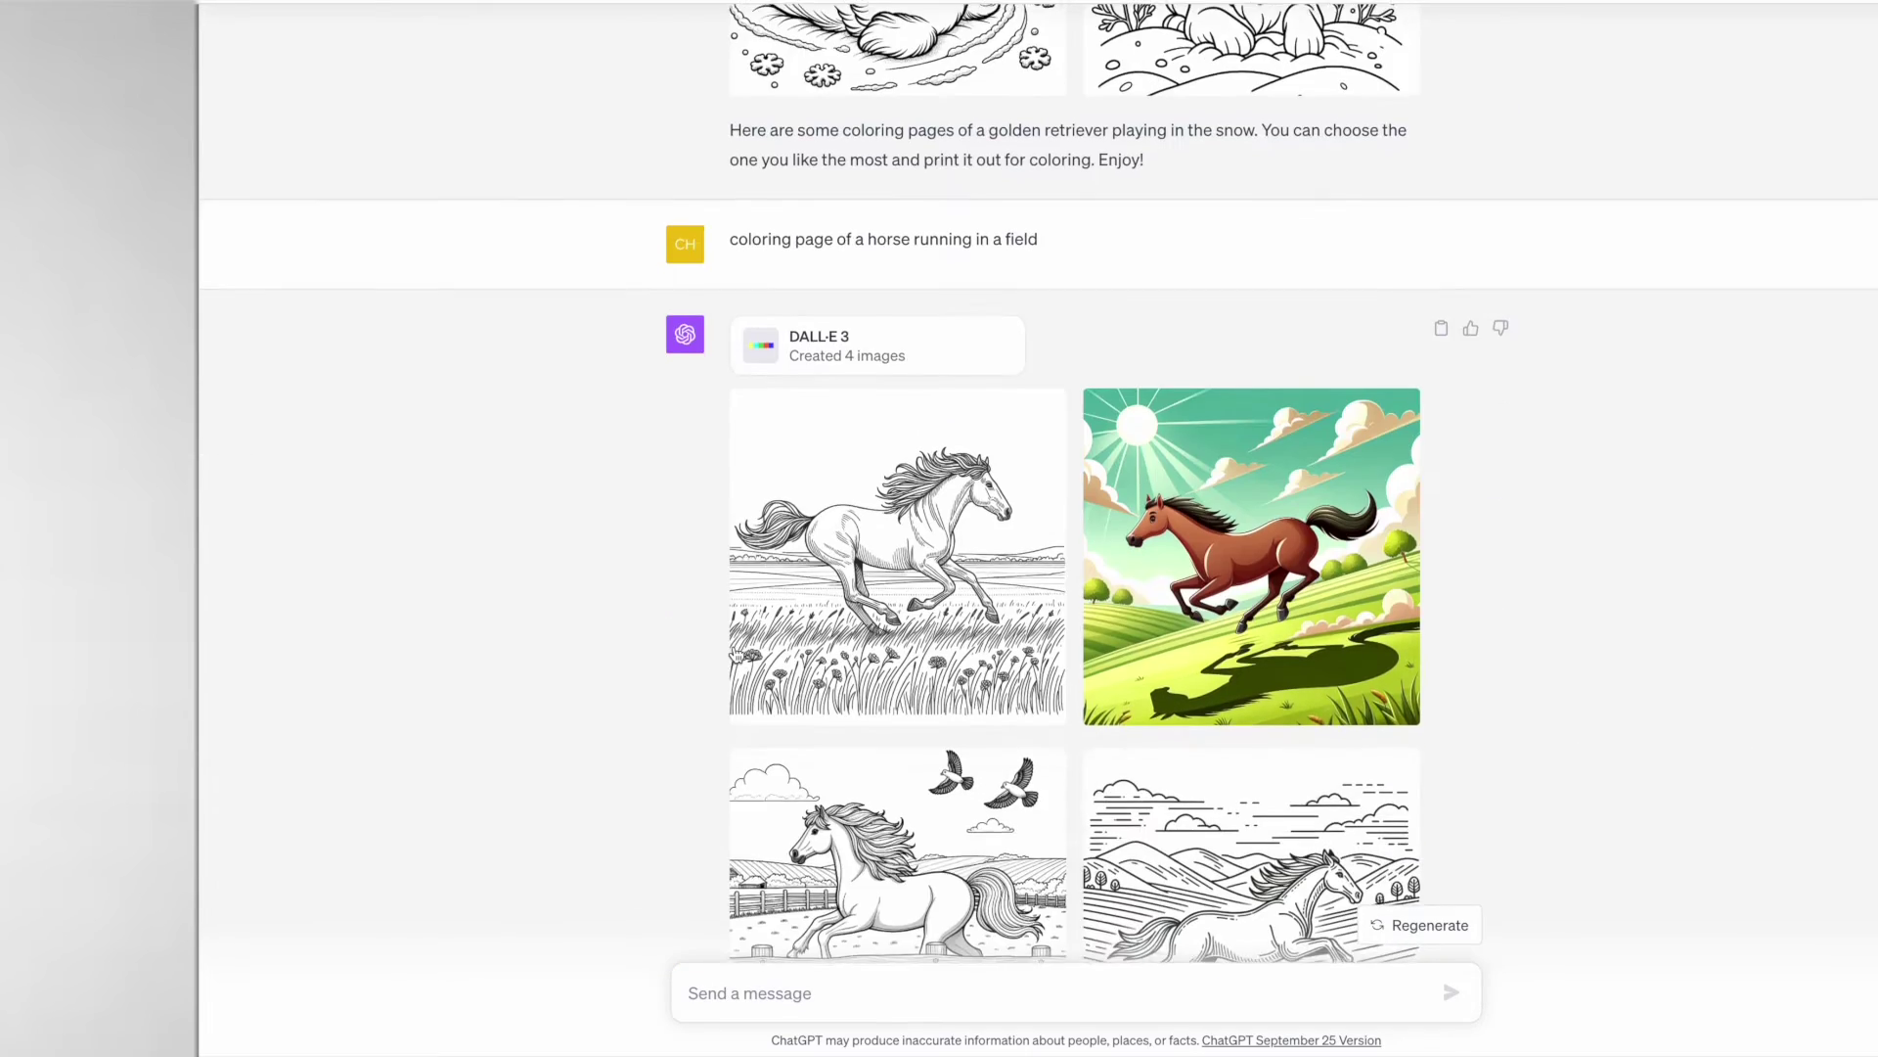
{"action": "scroll", "coordinate": [736, 655], "scroll_direction": "down", "scroll_amount": 1}
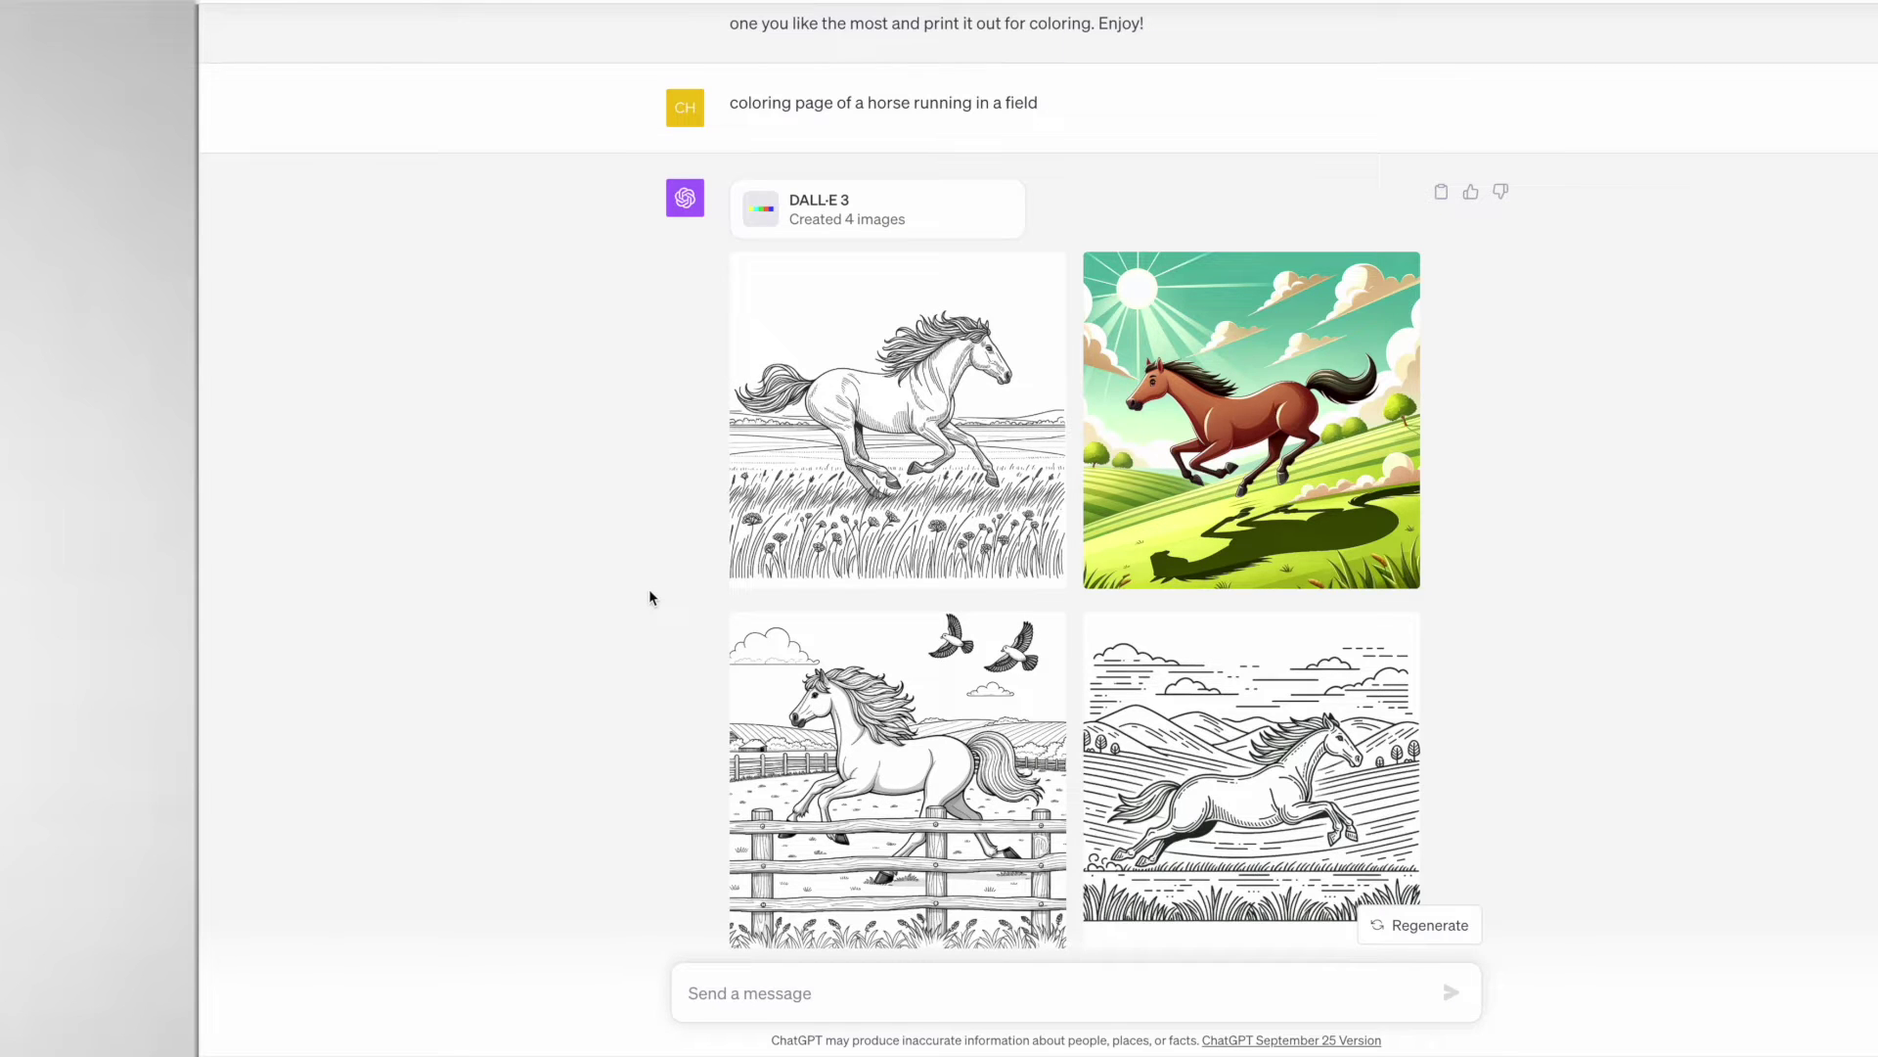
{"action": "mouse_move", "coordinate": [1057, 675]}
{"action": "mouse_move", "coordinate": [1164, 479]}
{"action": "left_click", "coordinate": [764, 754]}
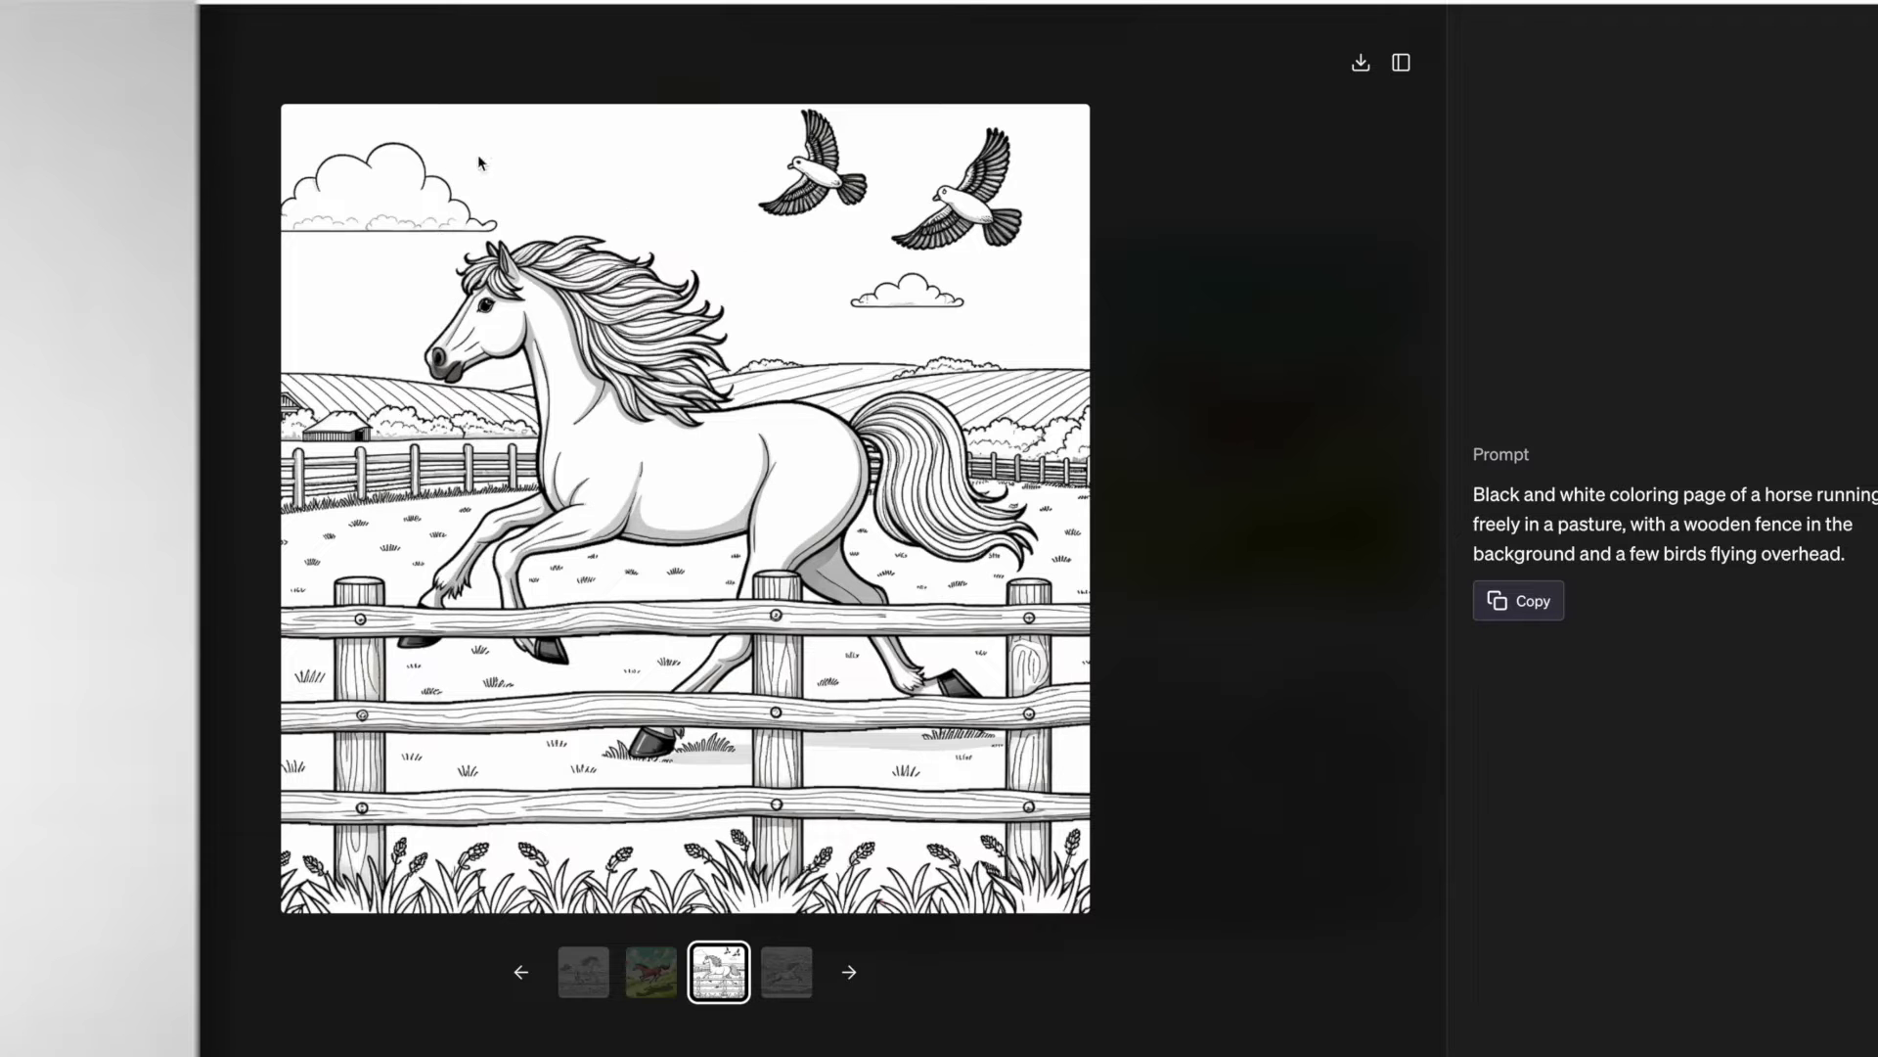
- Close the horse viewer and scroll to the four elderly-man-waving-goodbye images
{"action": "key", "text": "Escape"}
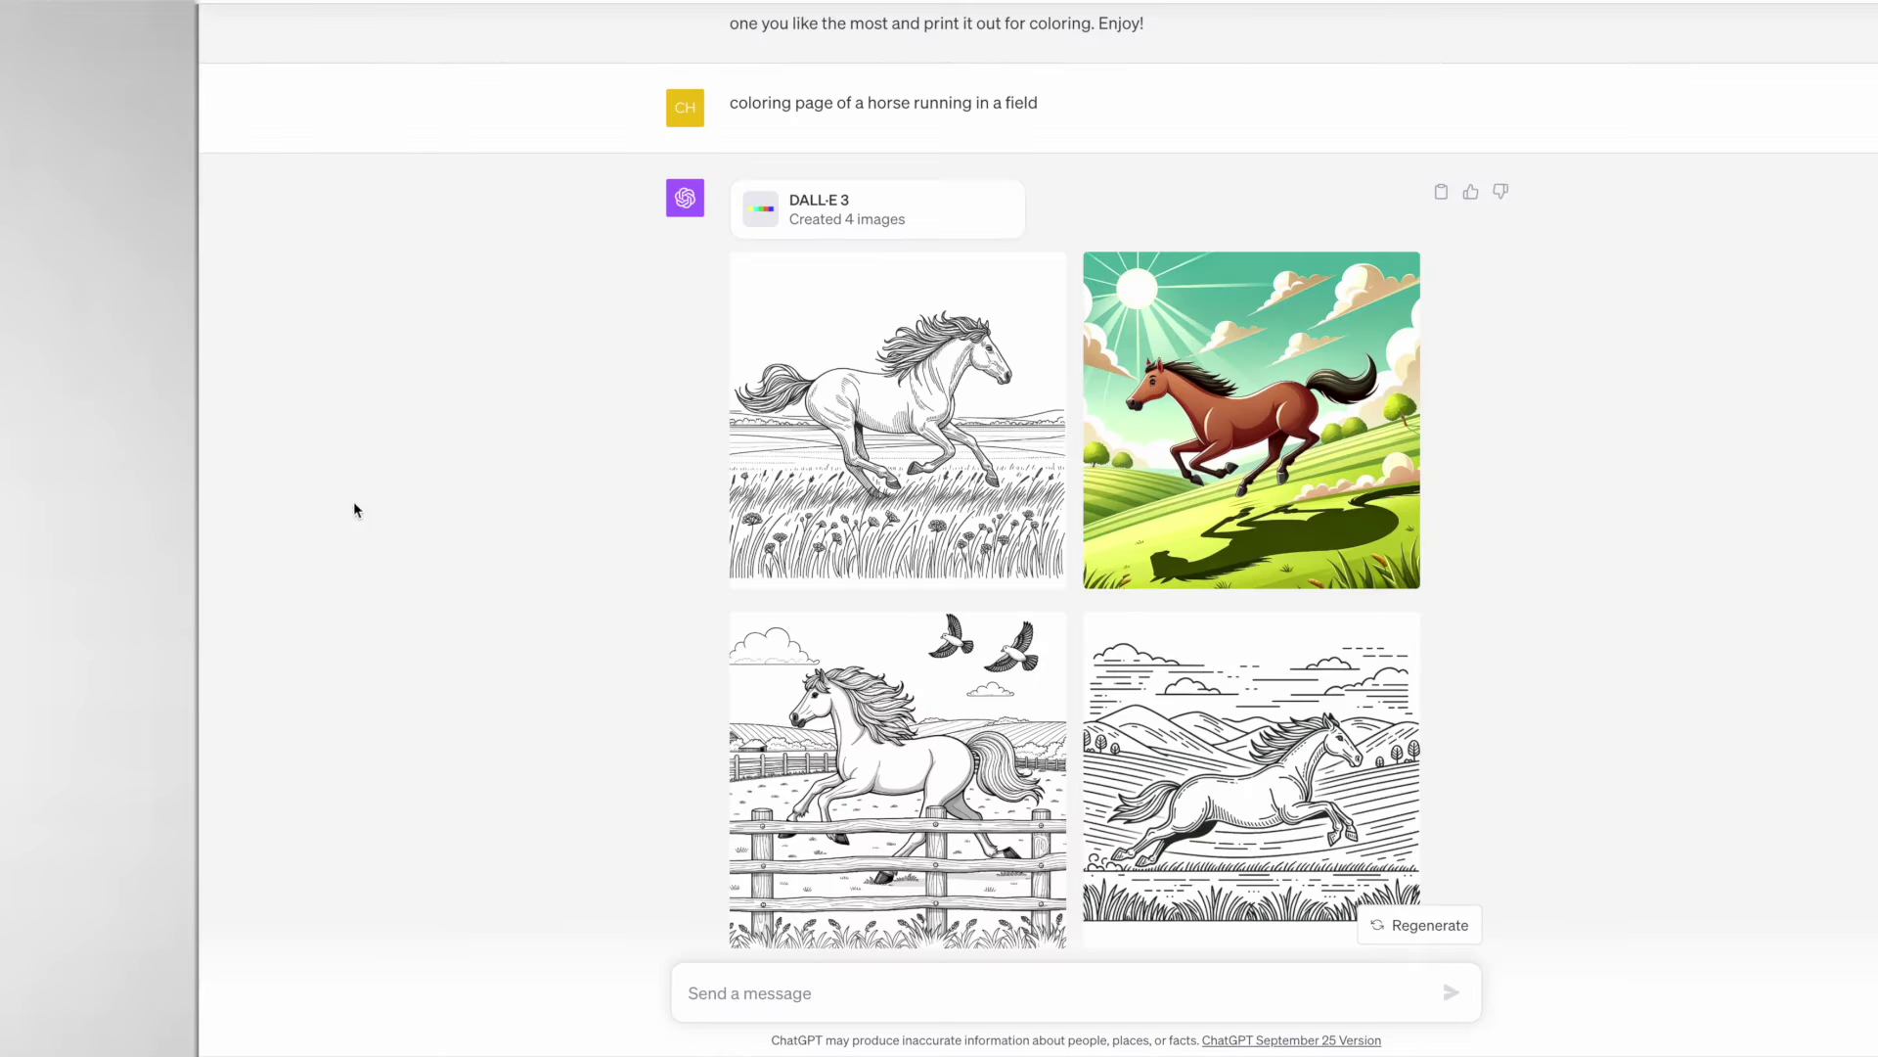
{"action": "scroll", "coordinate": [507, 544], "scroll_direction": "down", "scroll_amount": 7}
{"action": "scroll", "coordinate": [508, 554], "scroll_direction": "down", "scroll_amount": 5}
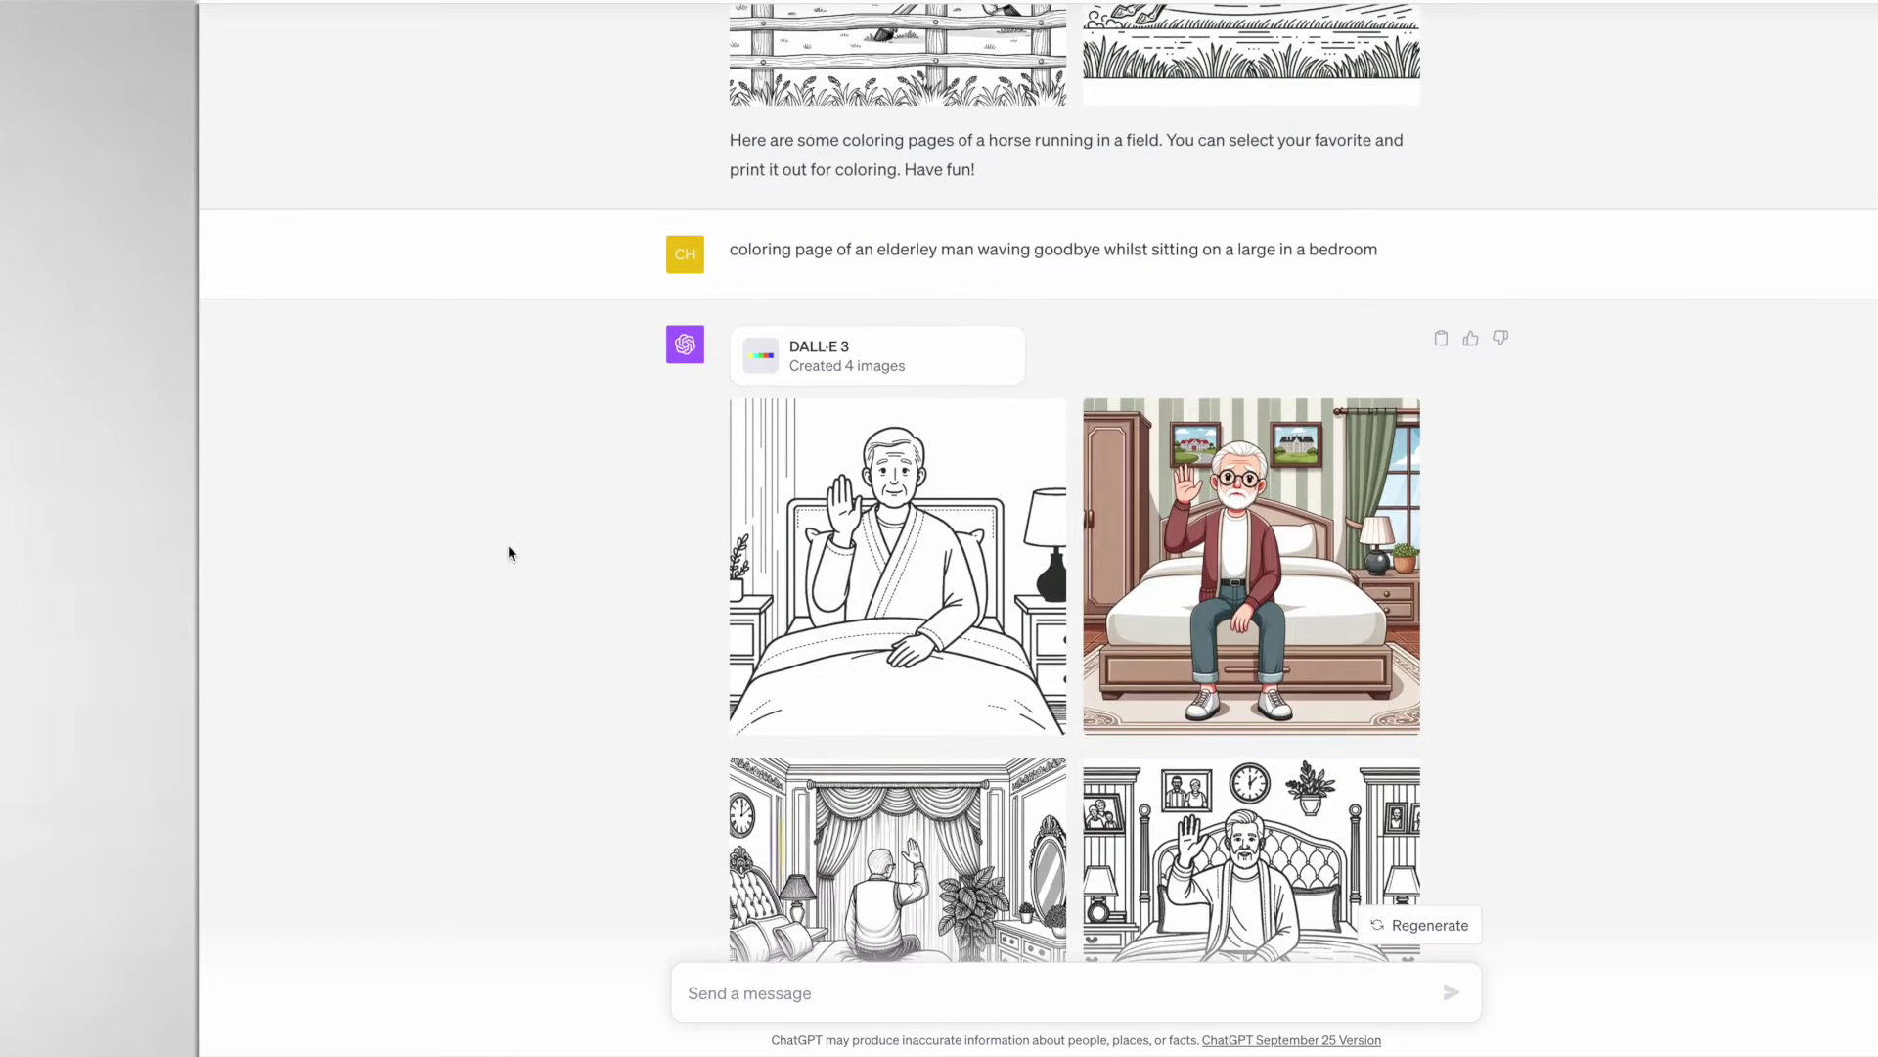
{"action": "scroll", "coordinate": [508, 554], "scroll_direction": "down", "scroll_amount": 2}
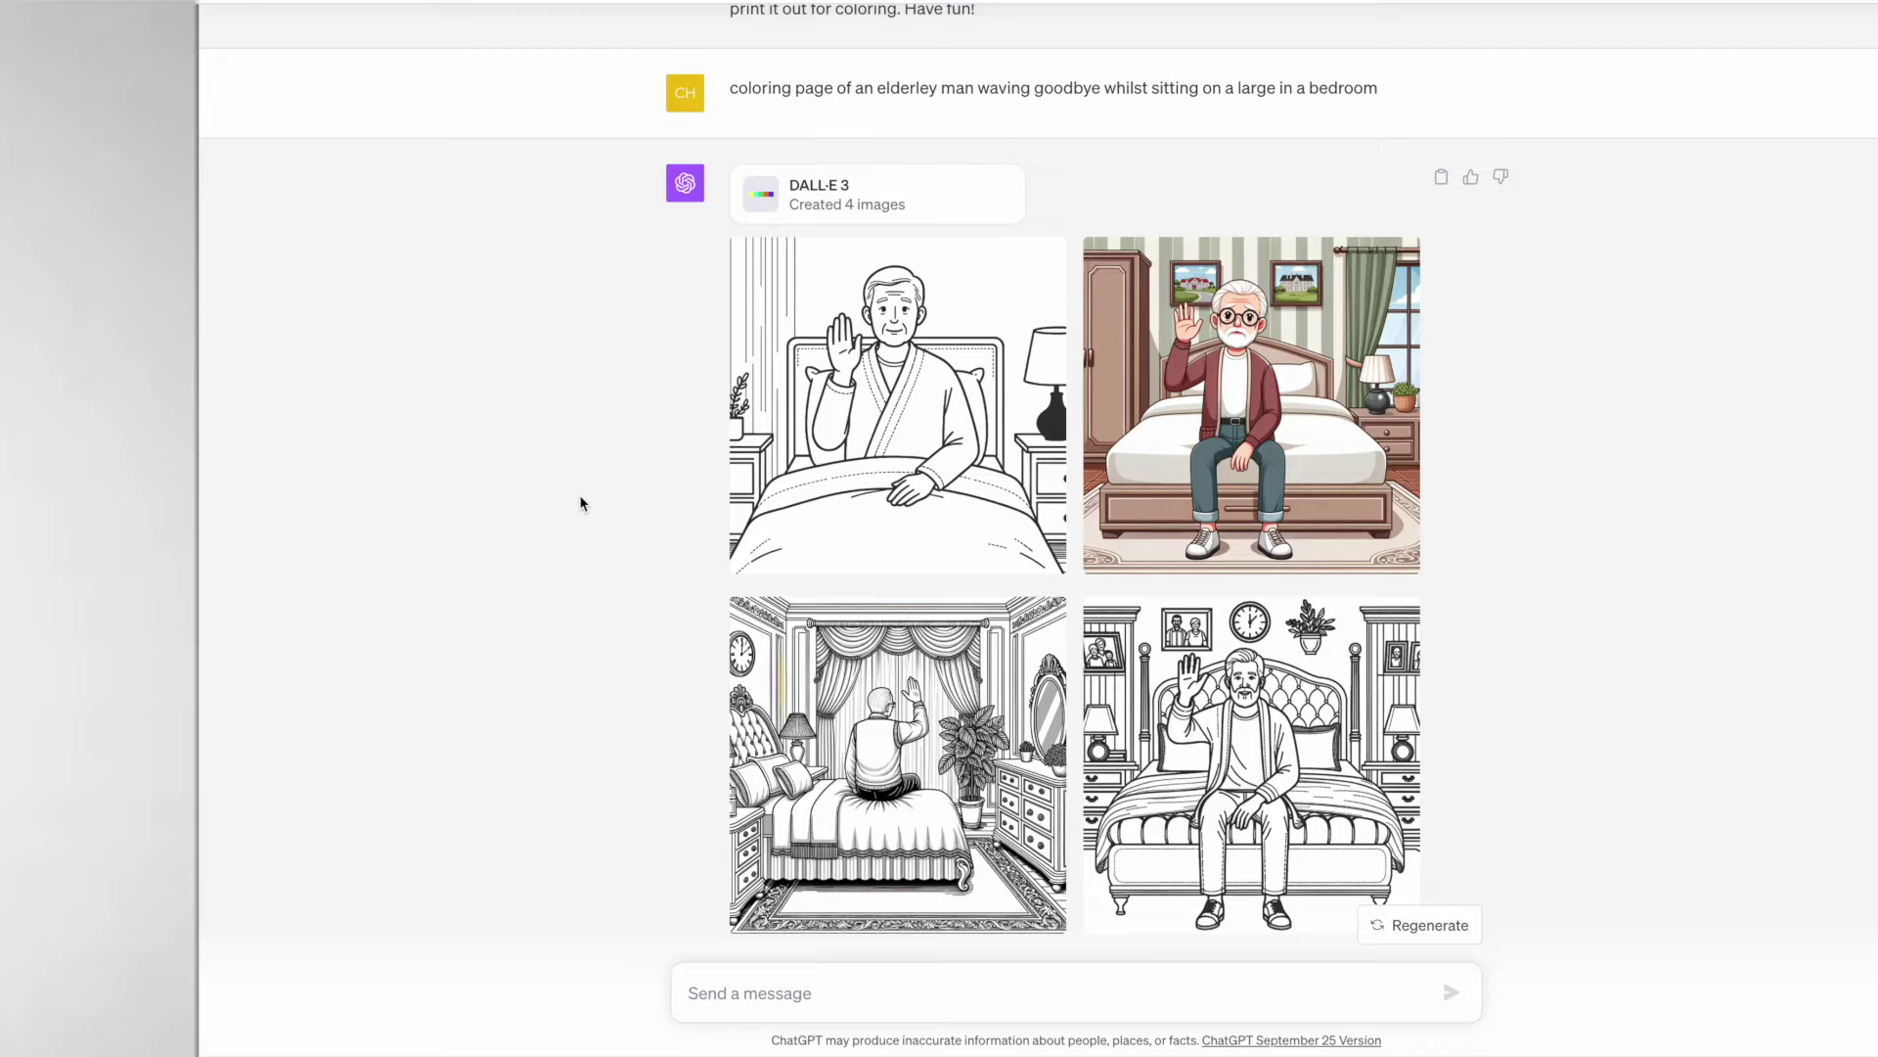
- Highlight 'Tall' in the size list, then scroll to the three tall lion-roaring-in-the-jungle pages
{"action": "scroll", "coordinate": [579, 495], "scroll_direction": "up", "scroll_amount": 20}
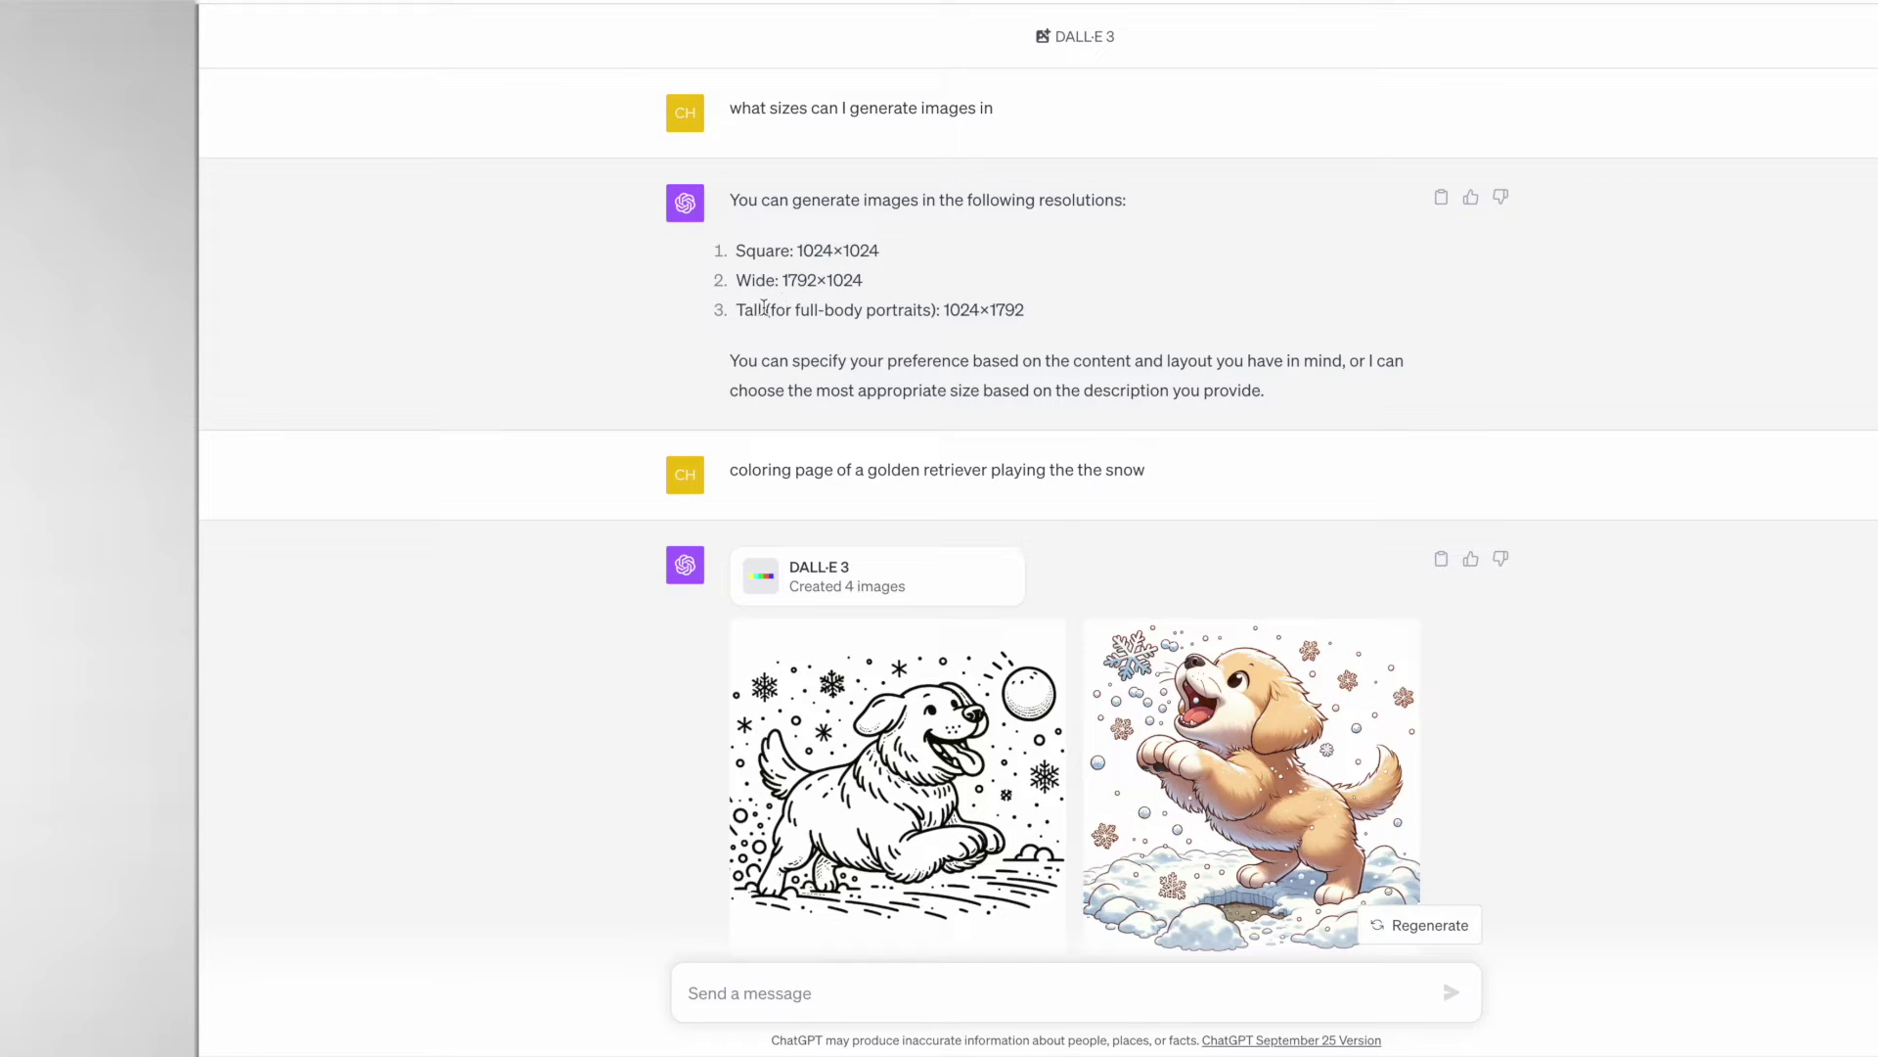
{"action": "left_click_drag", "start_coordinate": [741, 309], "coordinate": [772, 311]}
{"action": "left_click", "coordinate": [771, 311]}
{"action": "scroll", "coordinate": [572, 537], "scroll_direction": "down", "scroll_amount": 13}
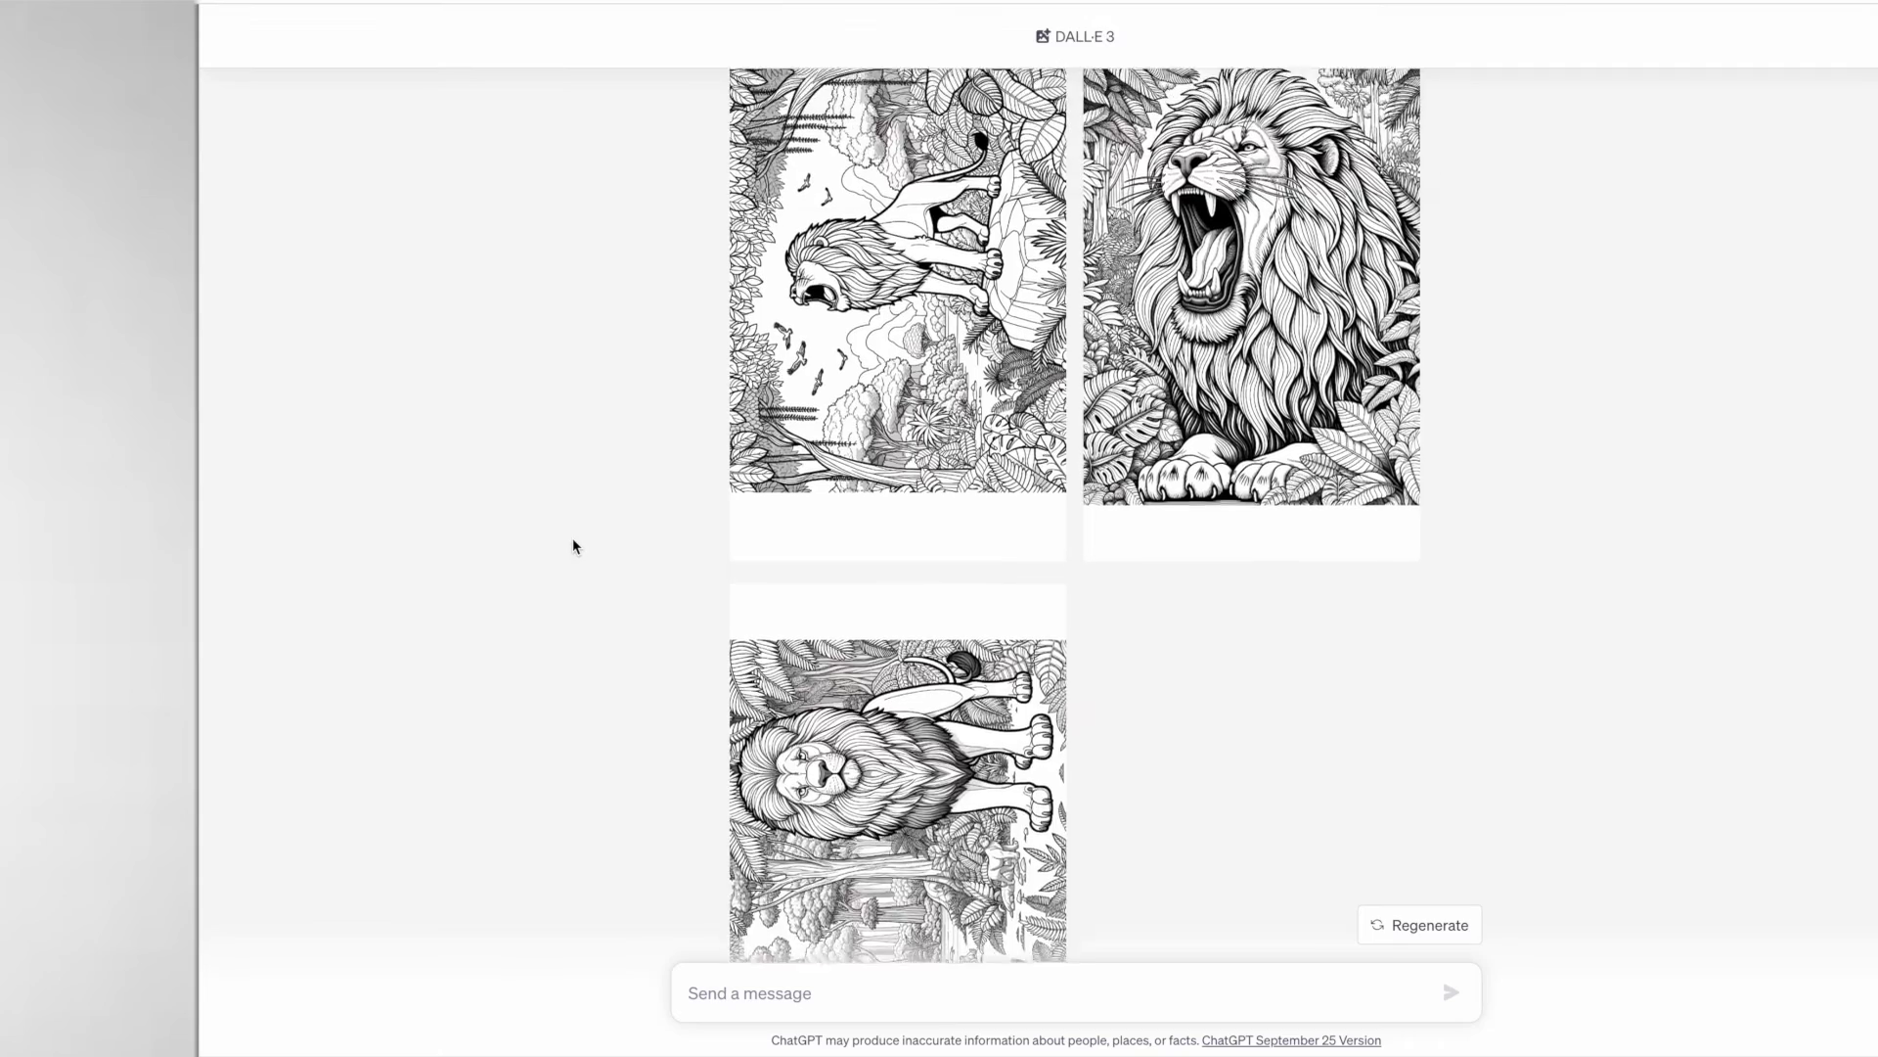
{"action": "scroll", "coordinate": [574, 546], "scroll_direction": "up", "scroll_amount": 2}
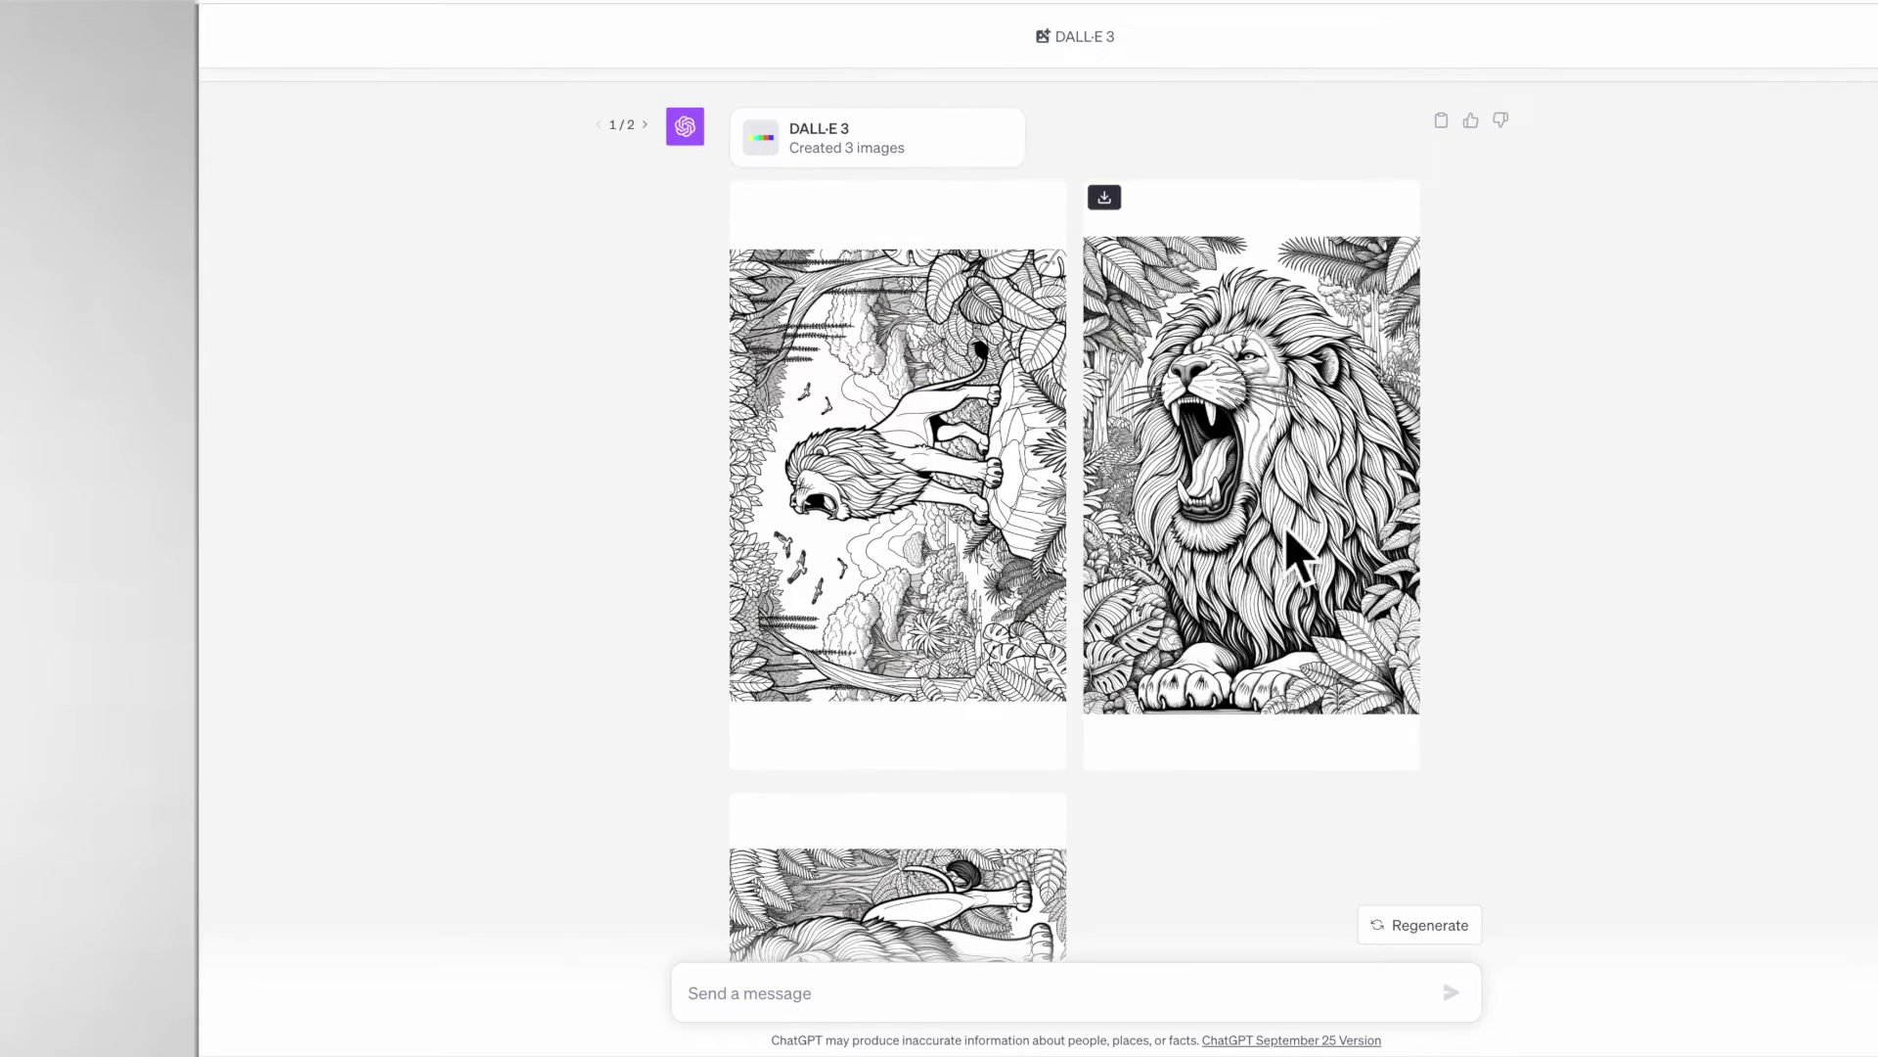
{"action": "scroll", "coordinate": [1268, 534], "scroll_direction": "down", "scroll_amount": 2}
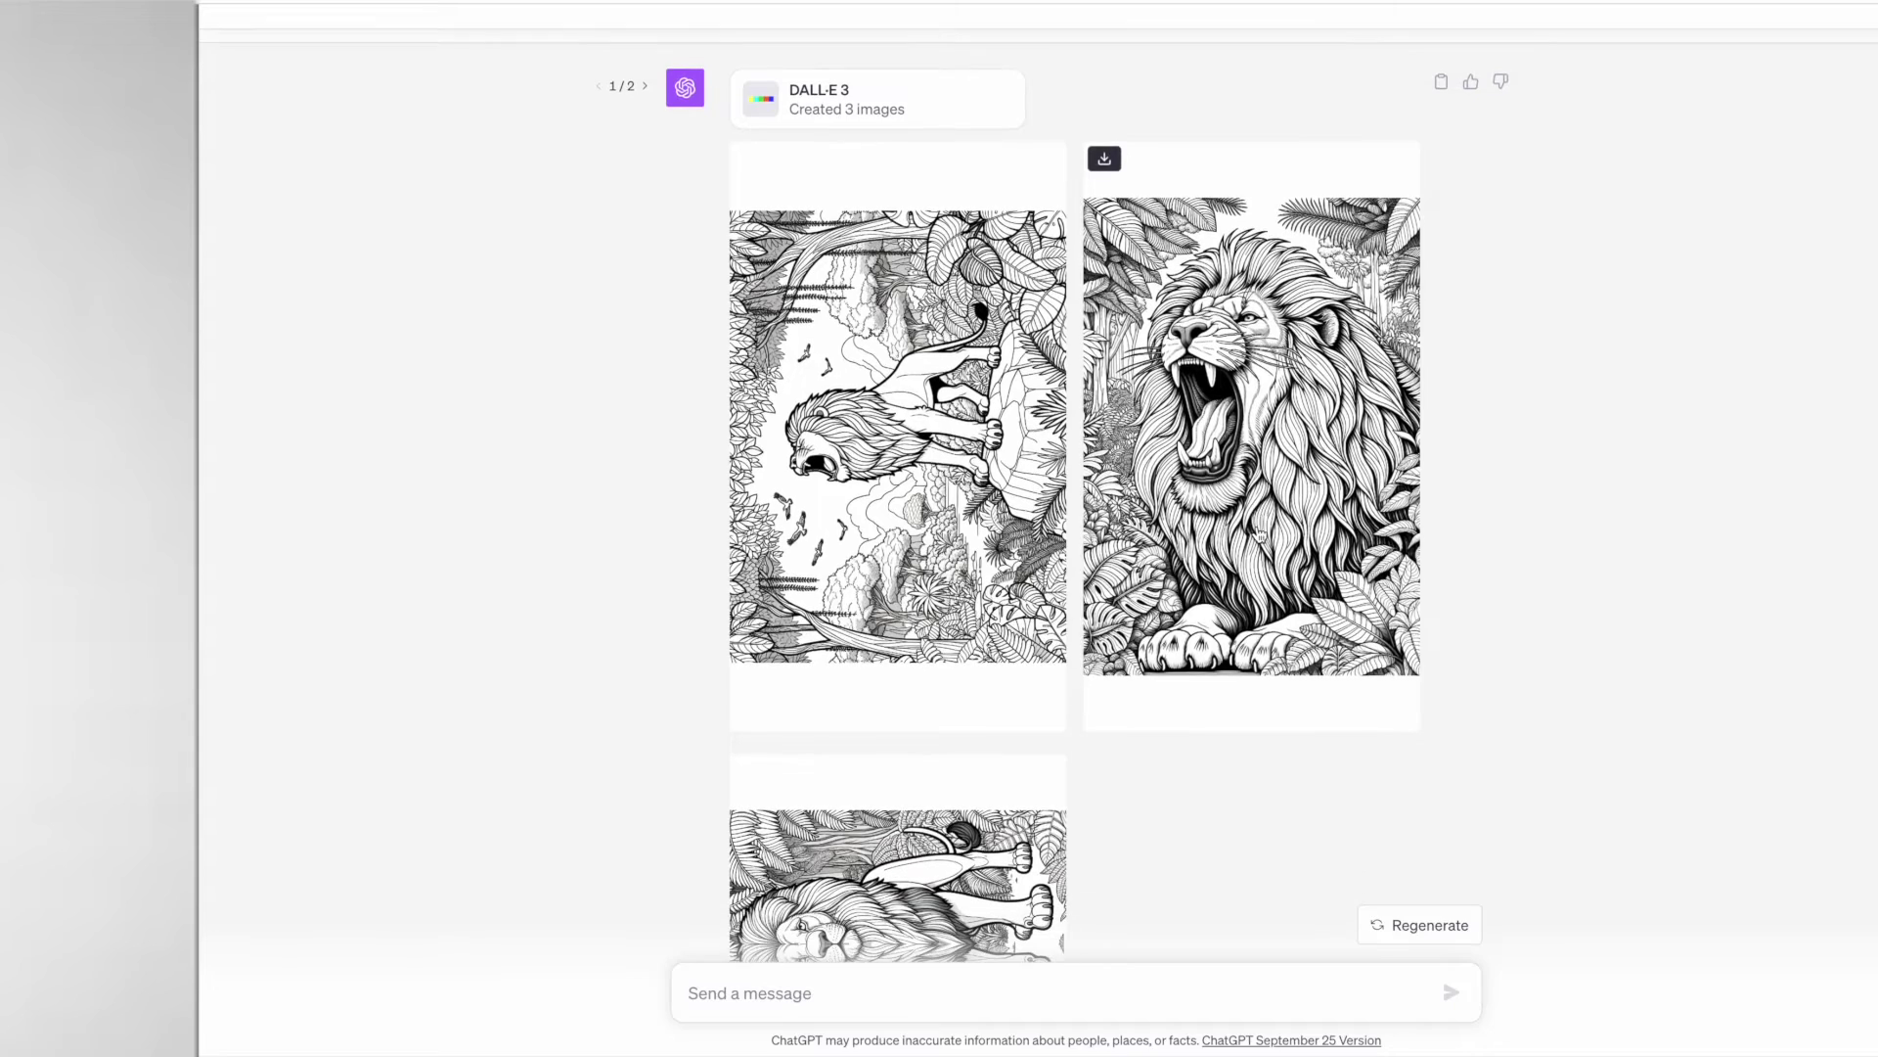
{"action": "scroll", "coordinate": [1259, 534], "scroll_direction": "down", "scroll_amount": 2}
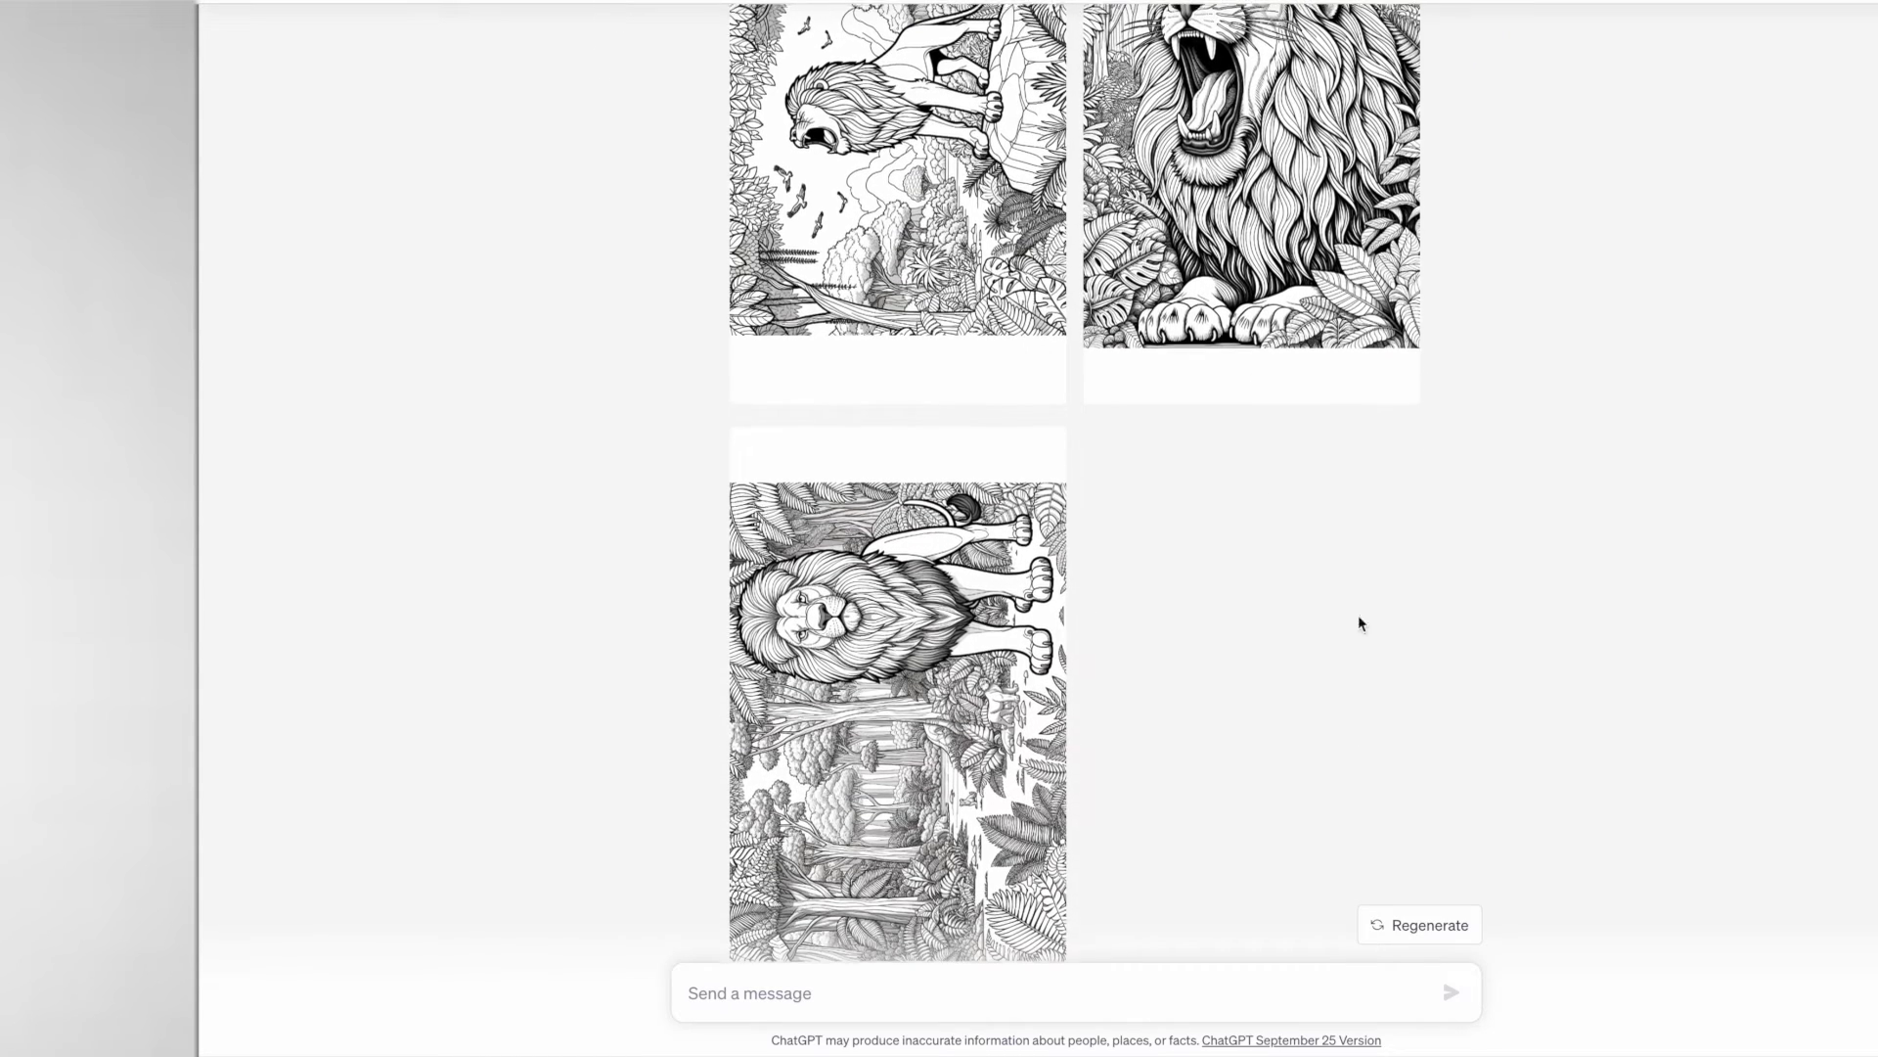
{"action": "scroll", "coordinate": [1226, 641], "scroll_direction": "up", "scroll_amount": 2}
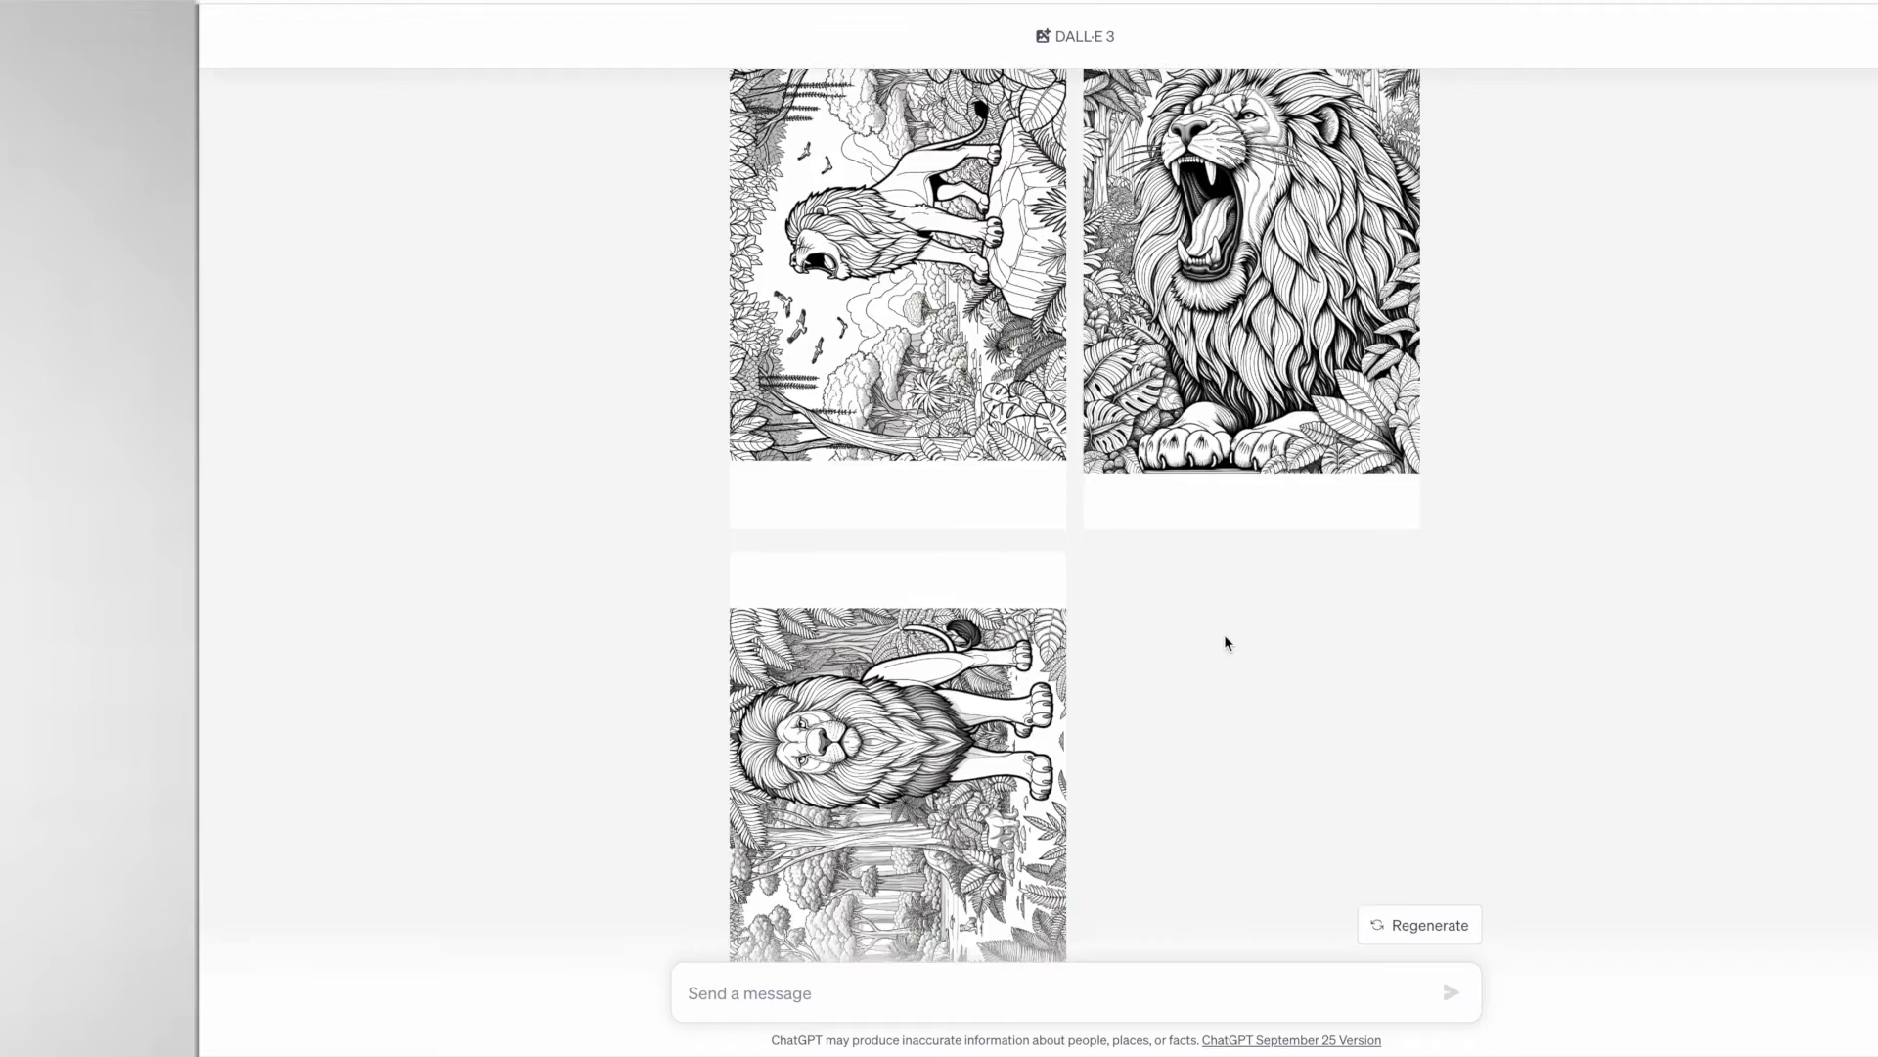
{"action": "scroll", "coordinate": [1225, 642], "scroll_direction": "up", "scroll_amount": 3}
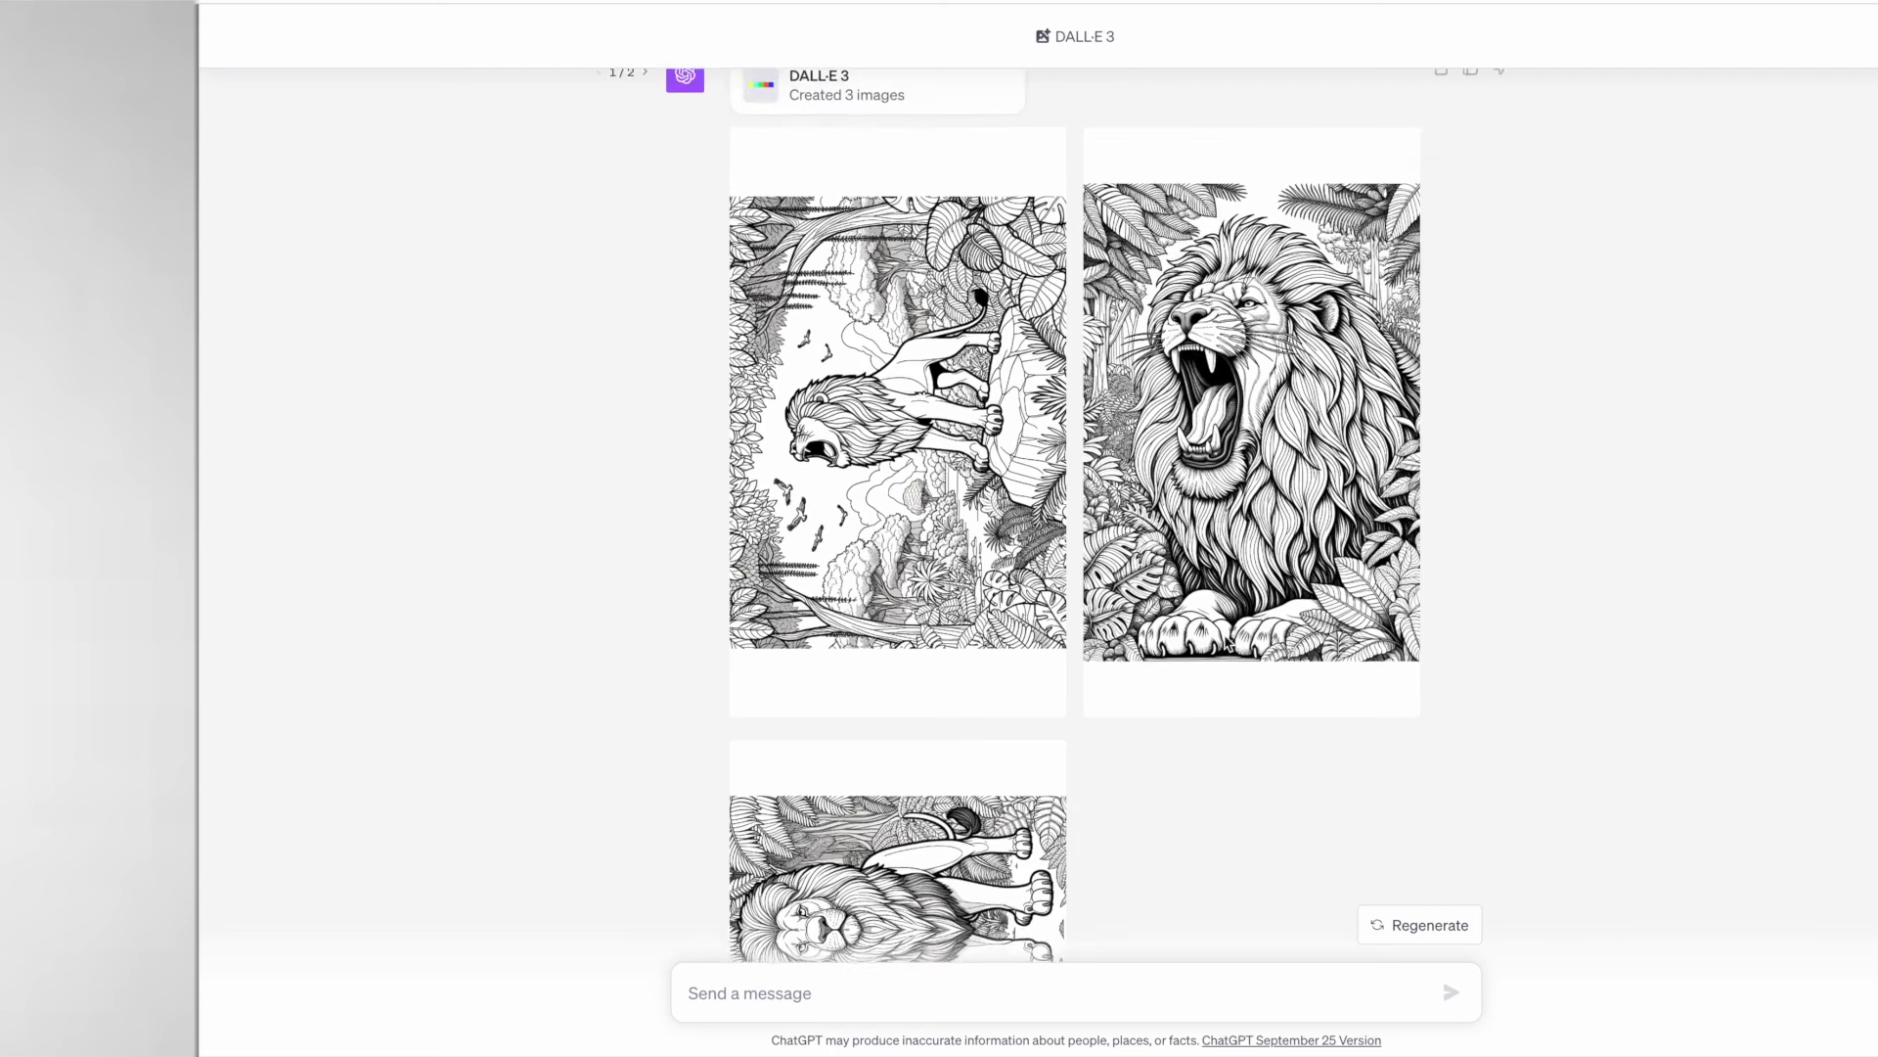
{"action": "scroll", "coordinate": [1225, 642], "scroll_direction": "up", "scroll_amount": 3}
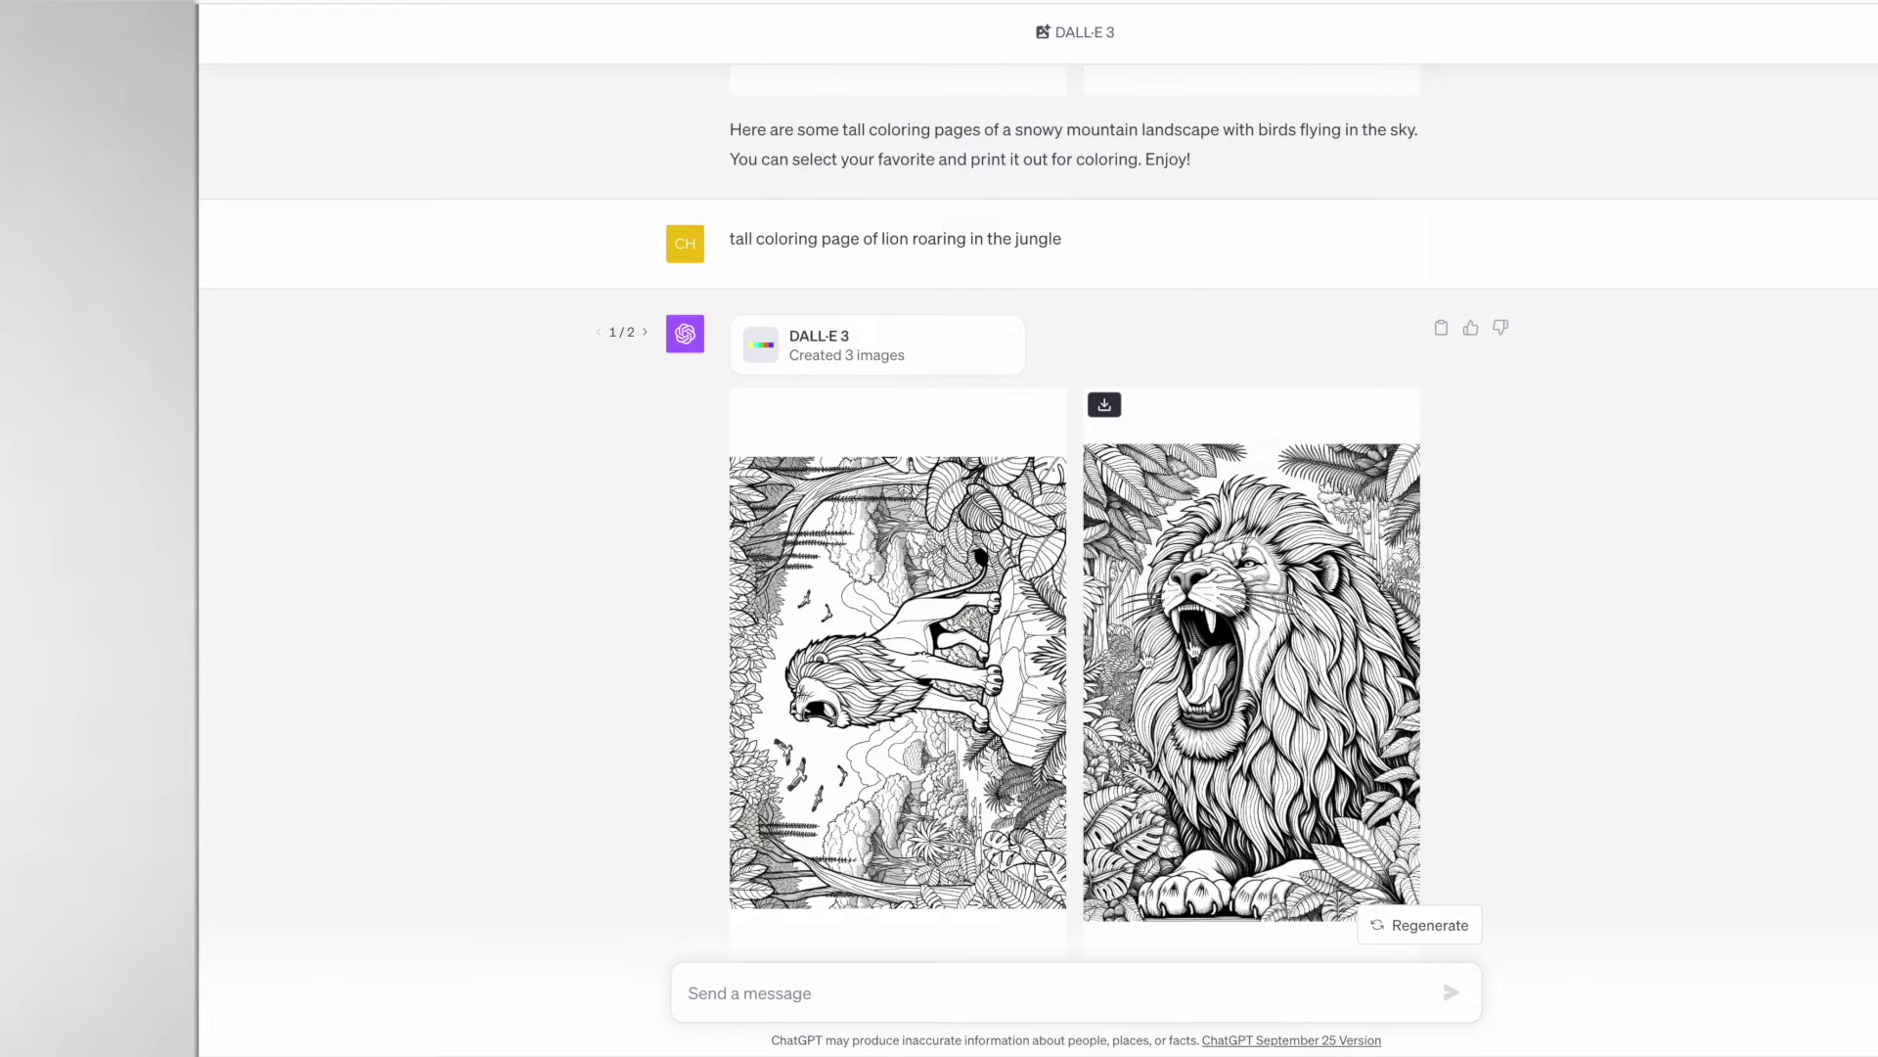
{"action": "scroll", "coordinate": [950, 664], "scroll_direction": "down", "scroll_amount": 5}
{"action": "scroll", "coordinate": [950, 665], "scroll_direction": "down", "scroll_amount": 3}
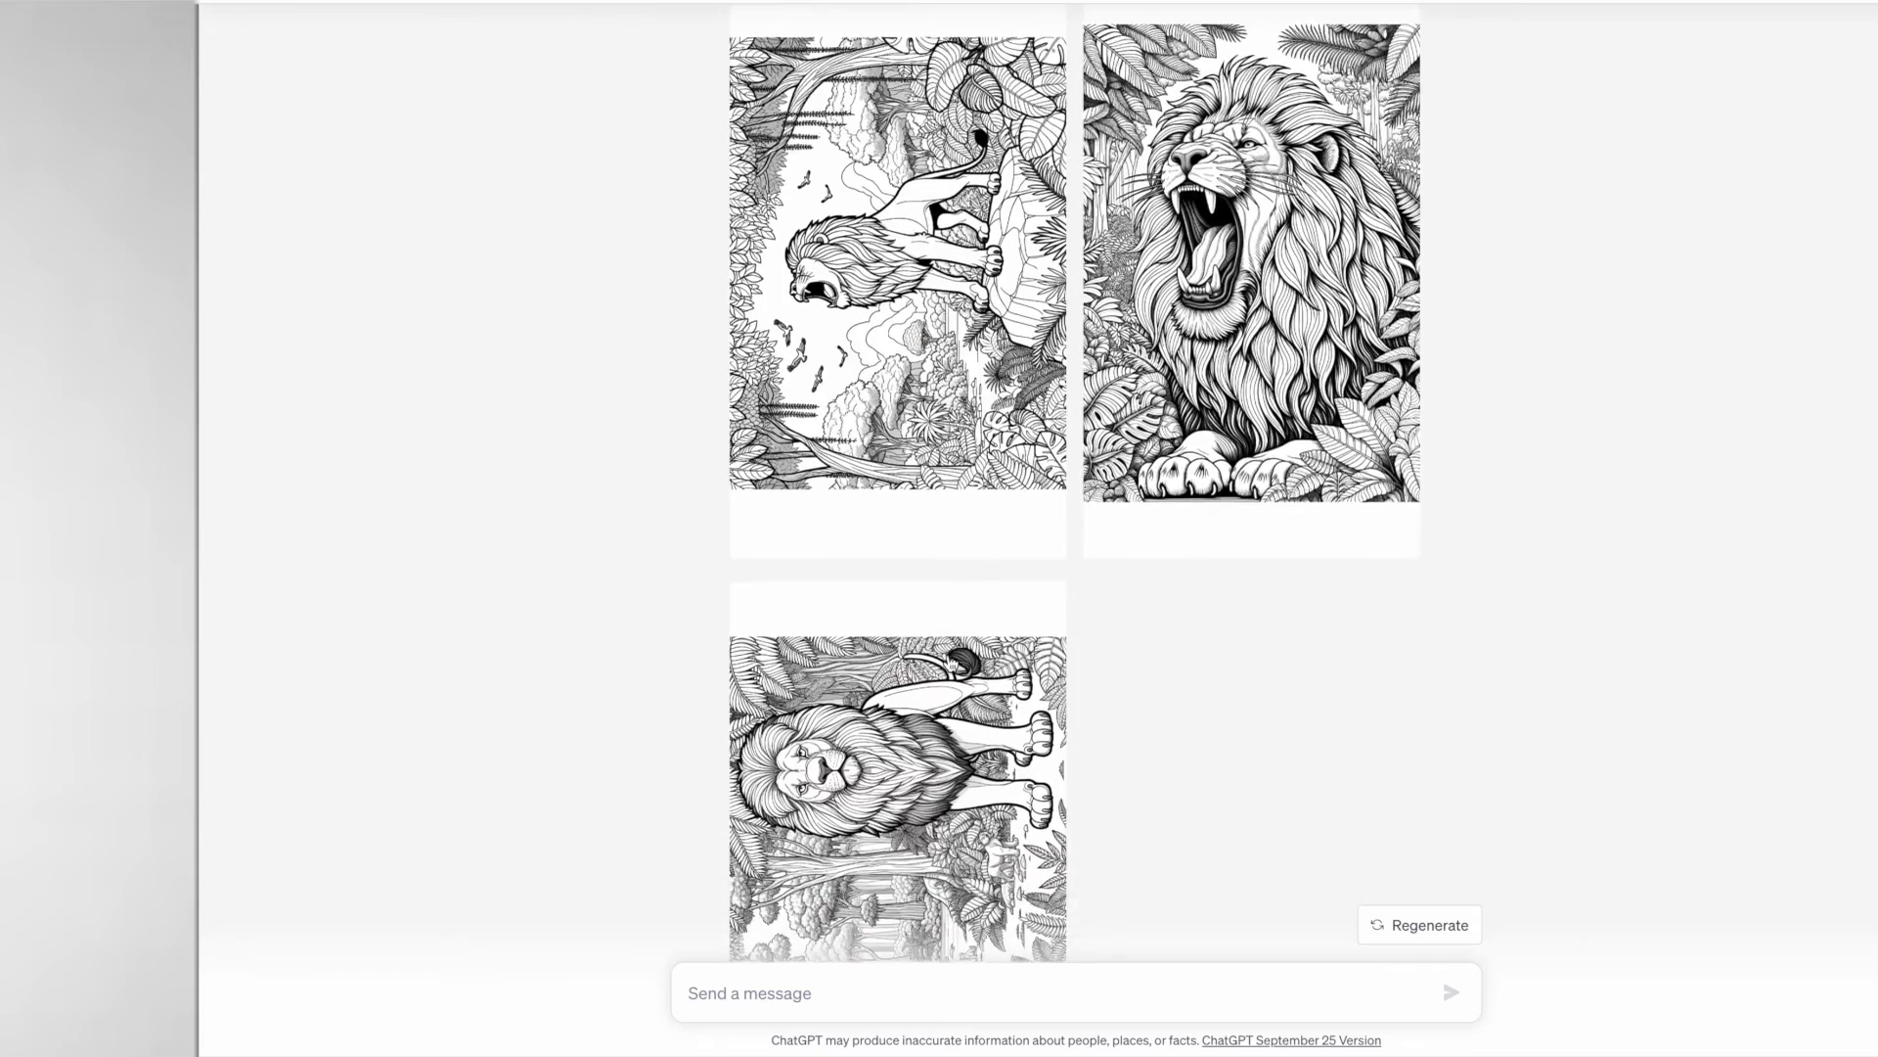
{"action": "scroll", "coordinate": [950, 664], "scroll_direction": "up", "scroll_amount": 2}
{"action": "scroll", "coordinate": [950, 664], "scroll_direction": "up", "scroll_amount": 4}
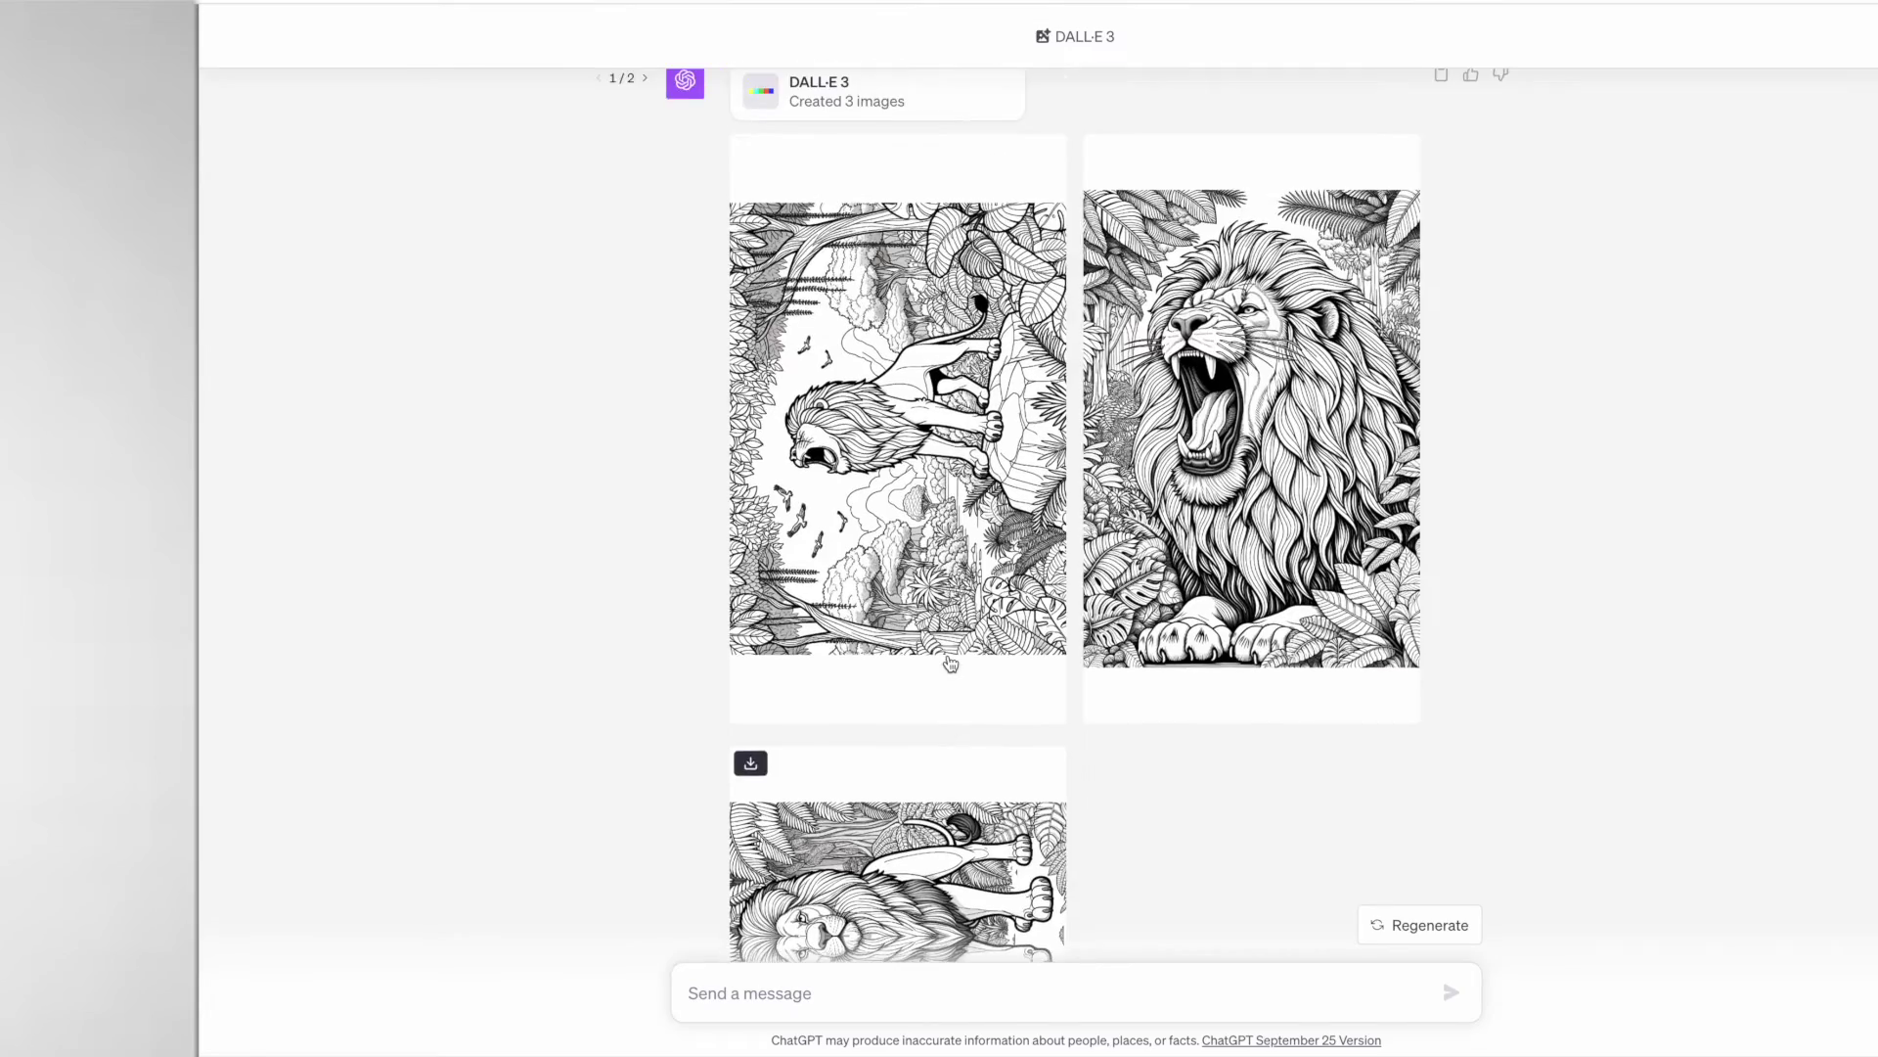
{"action": "scroll", "coordinate": [950, 664], "scroll_direction": "up", "scroll_amount": 1}
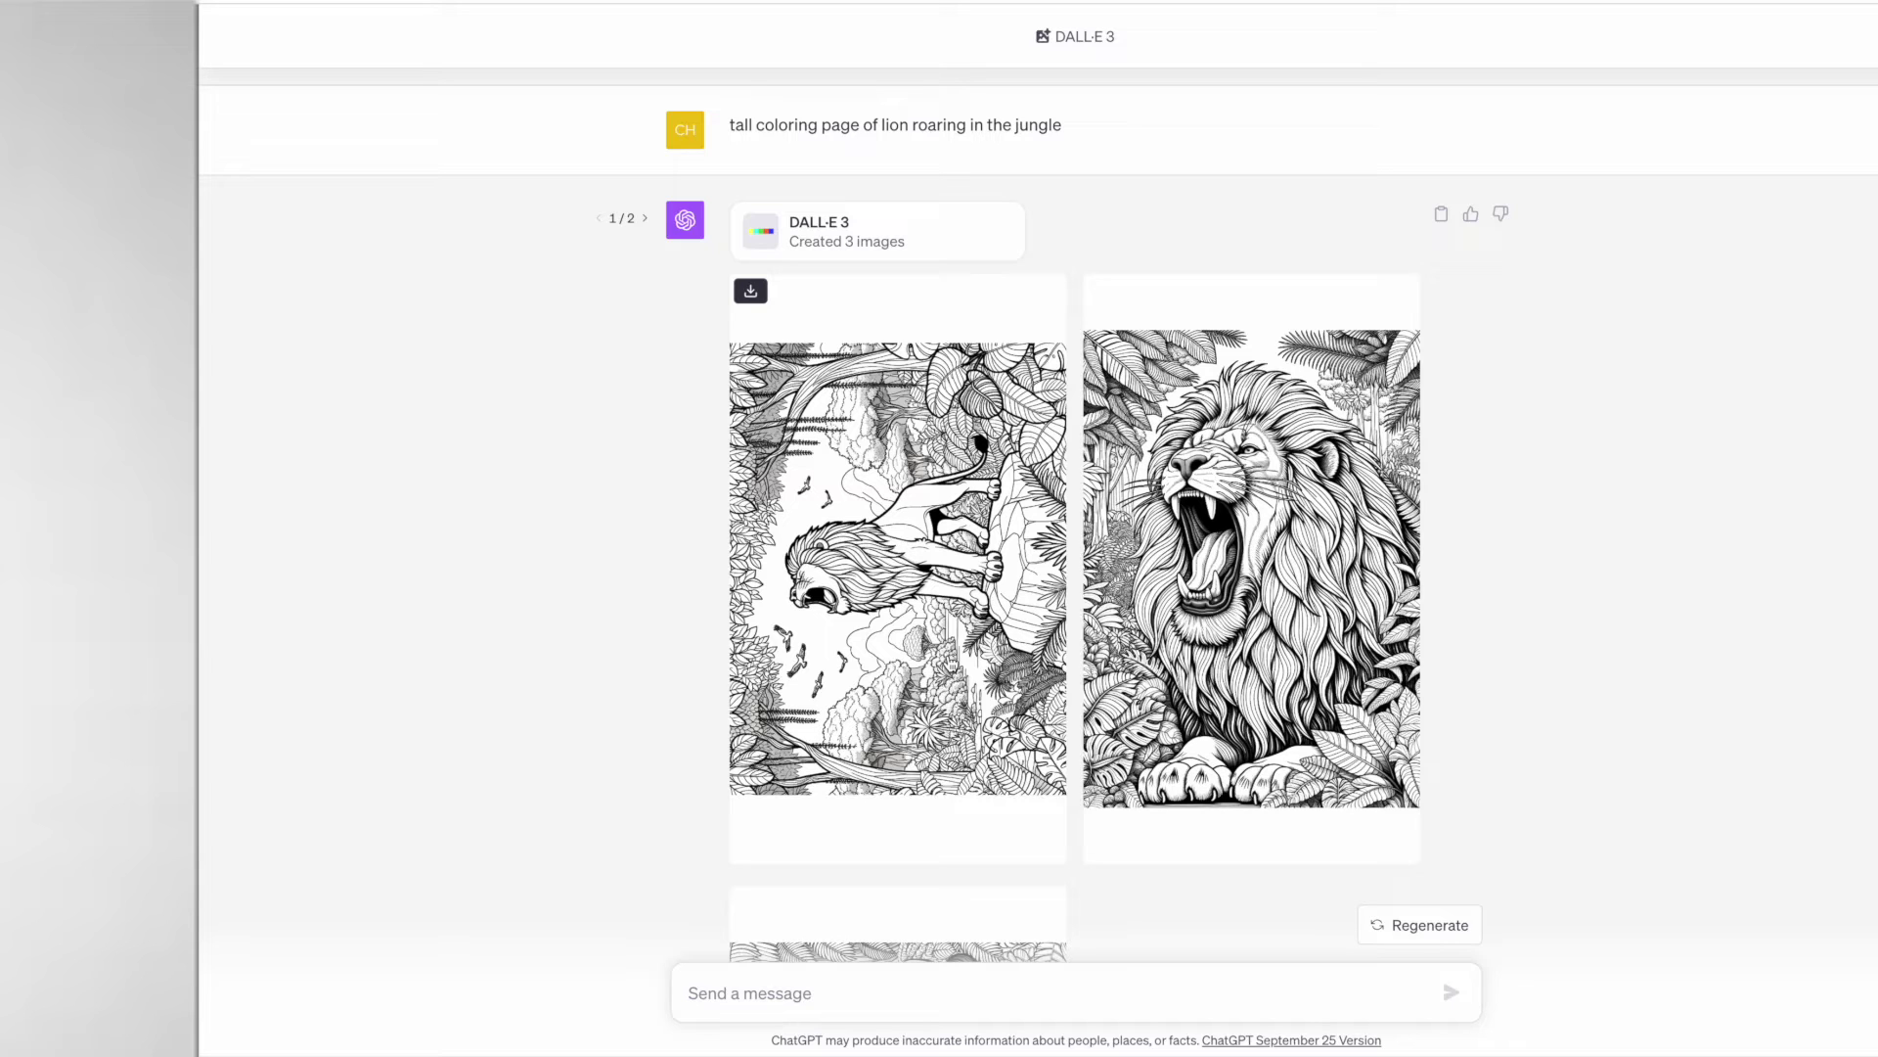
{"action": "scroll", "coordinate": [1039, 515], "scroll_direction": "up", "scroll_amount": 15}
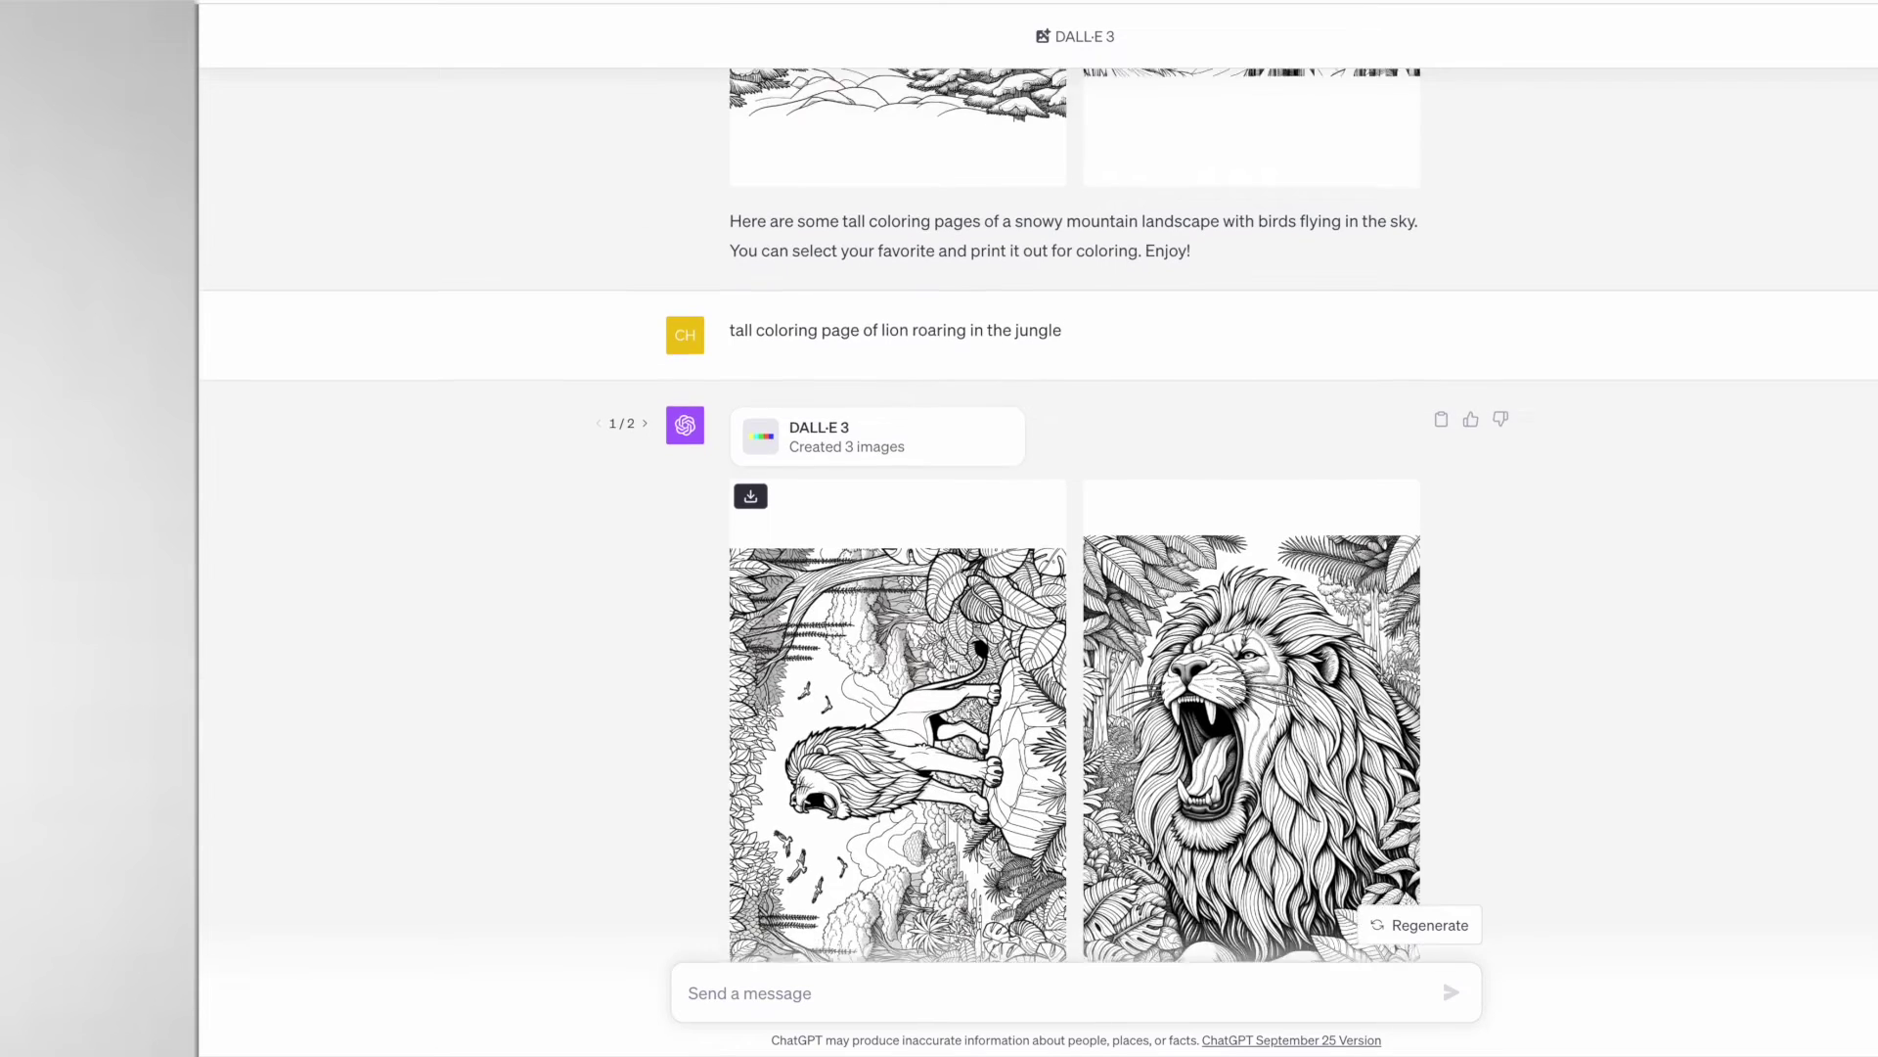
- Scroll up from the cricket images to the five golden-retriever beach prompts and the floral request
{"action": "scroll", "coordinate": [948, 658], "scroll_direction": "up", "scroll_amount": 15}
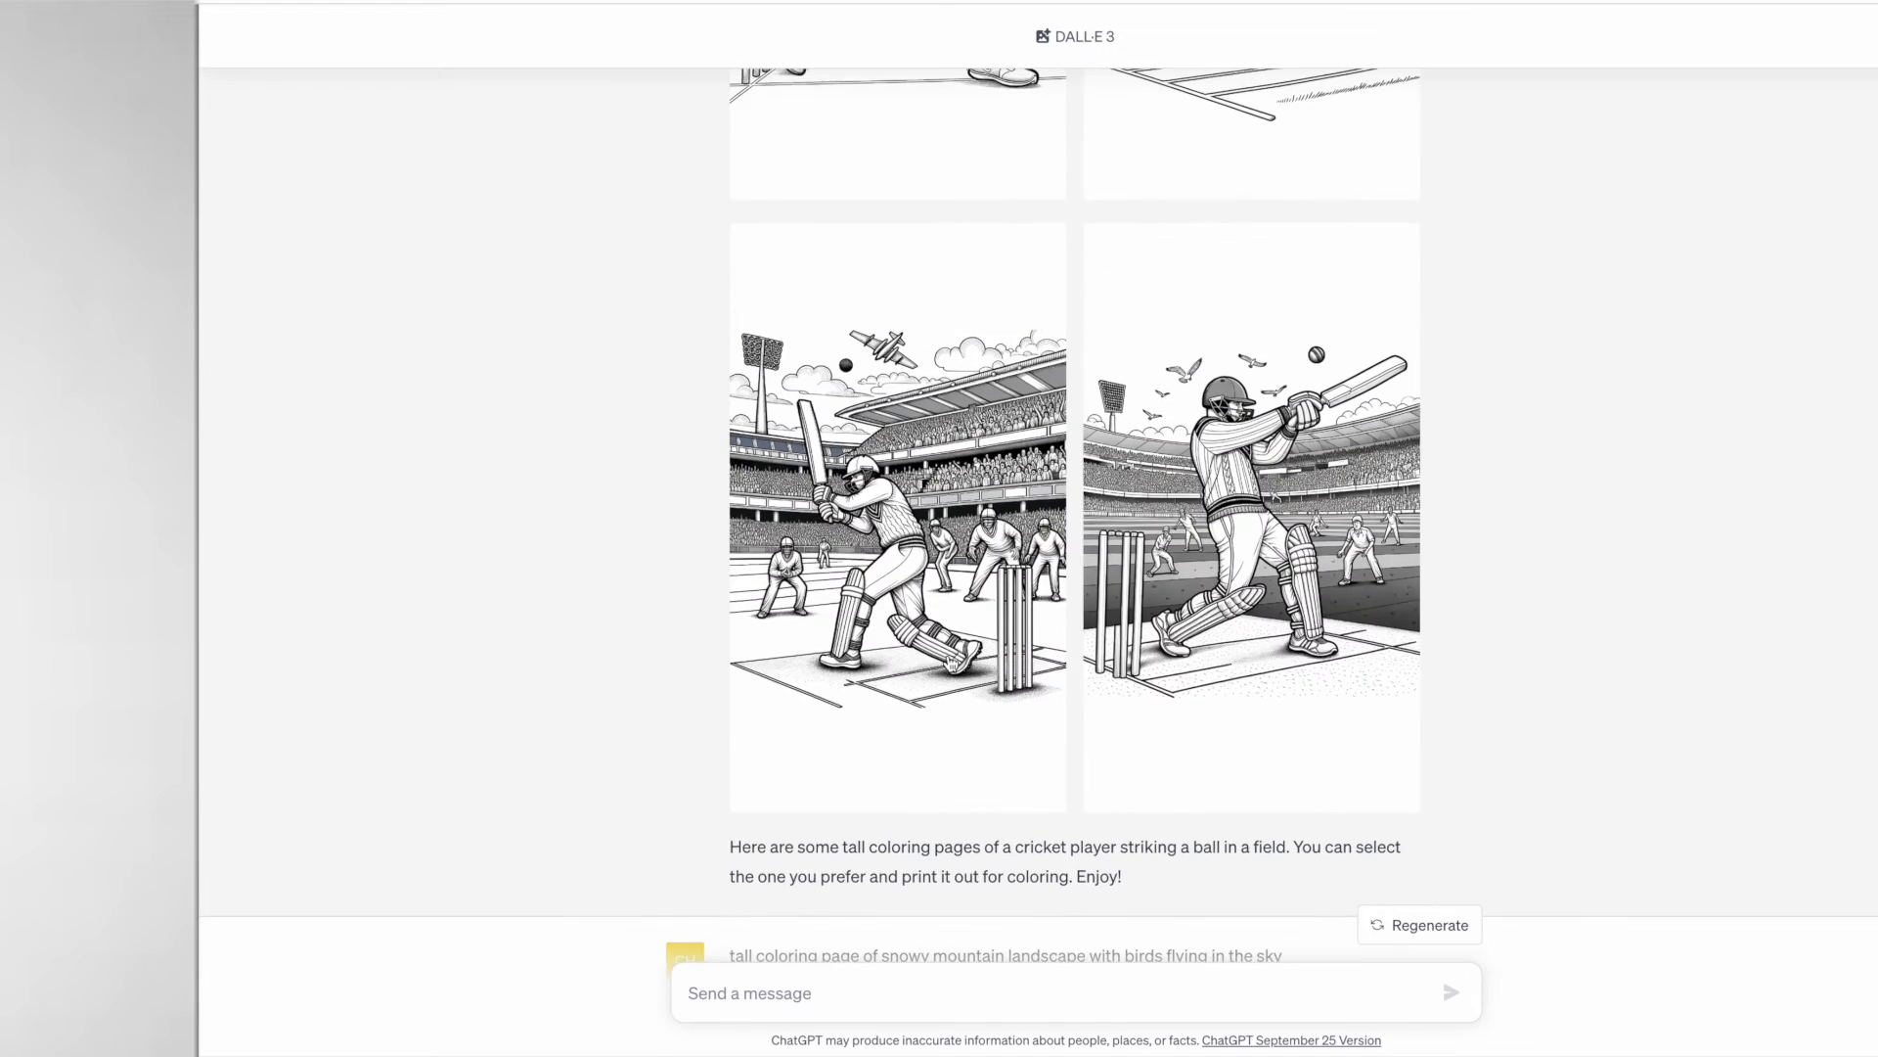
{"action": "scroll", "coordinate": [950, 665], "scroll_direction": "up", "scroll_amount": 5}
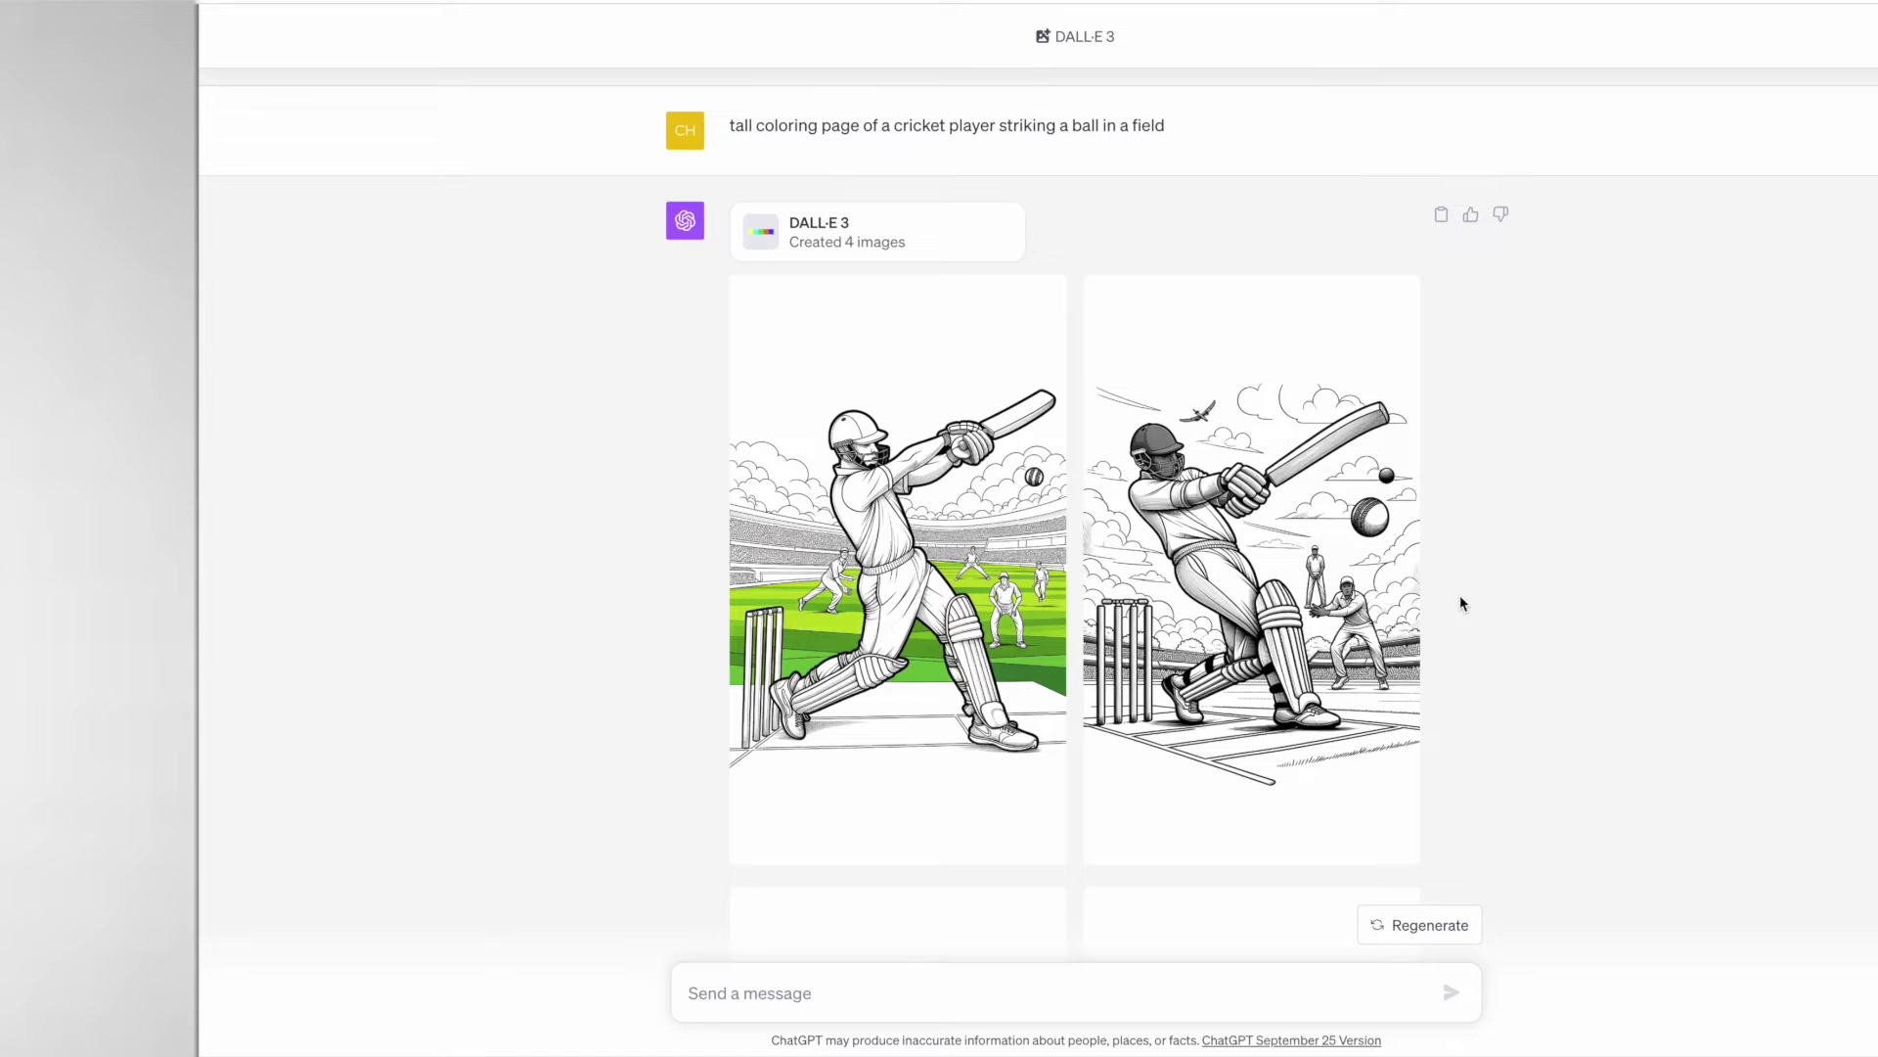
{"action": "scroll", "coordinate": [1453, 615], "scroll_direction": "down", "scroll_amount": 5}
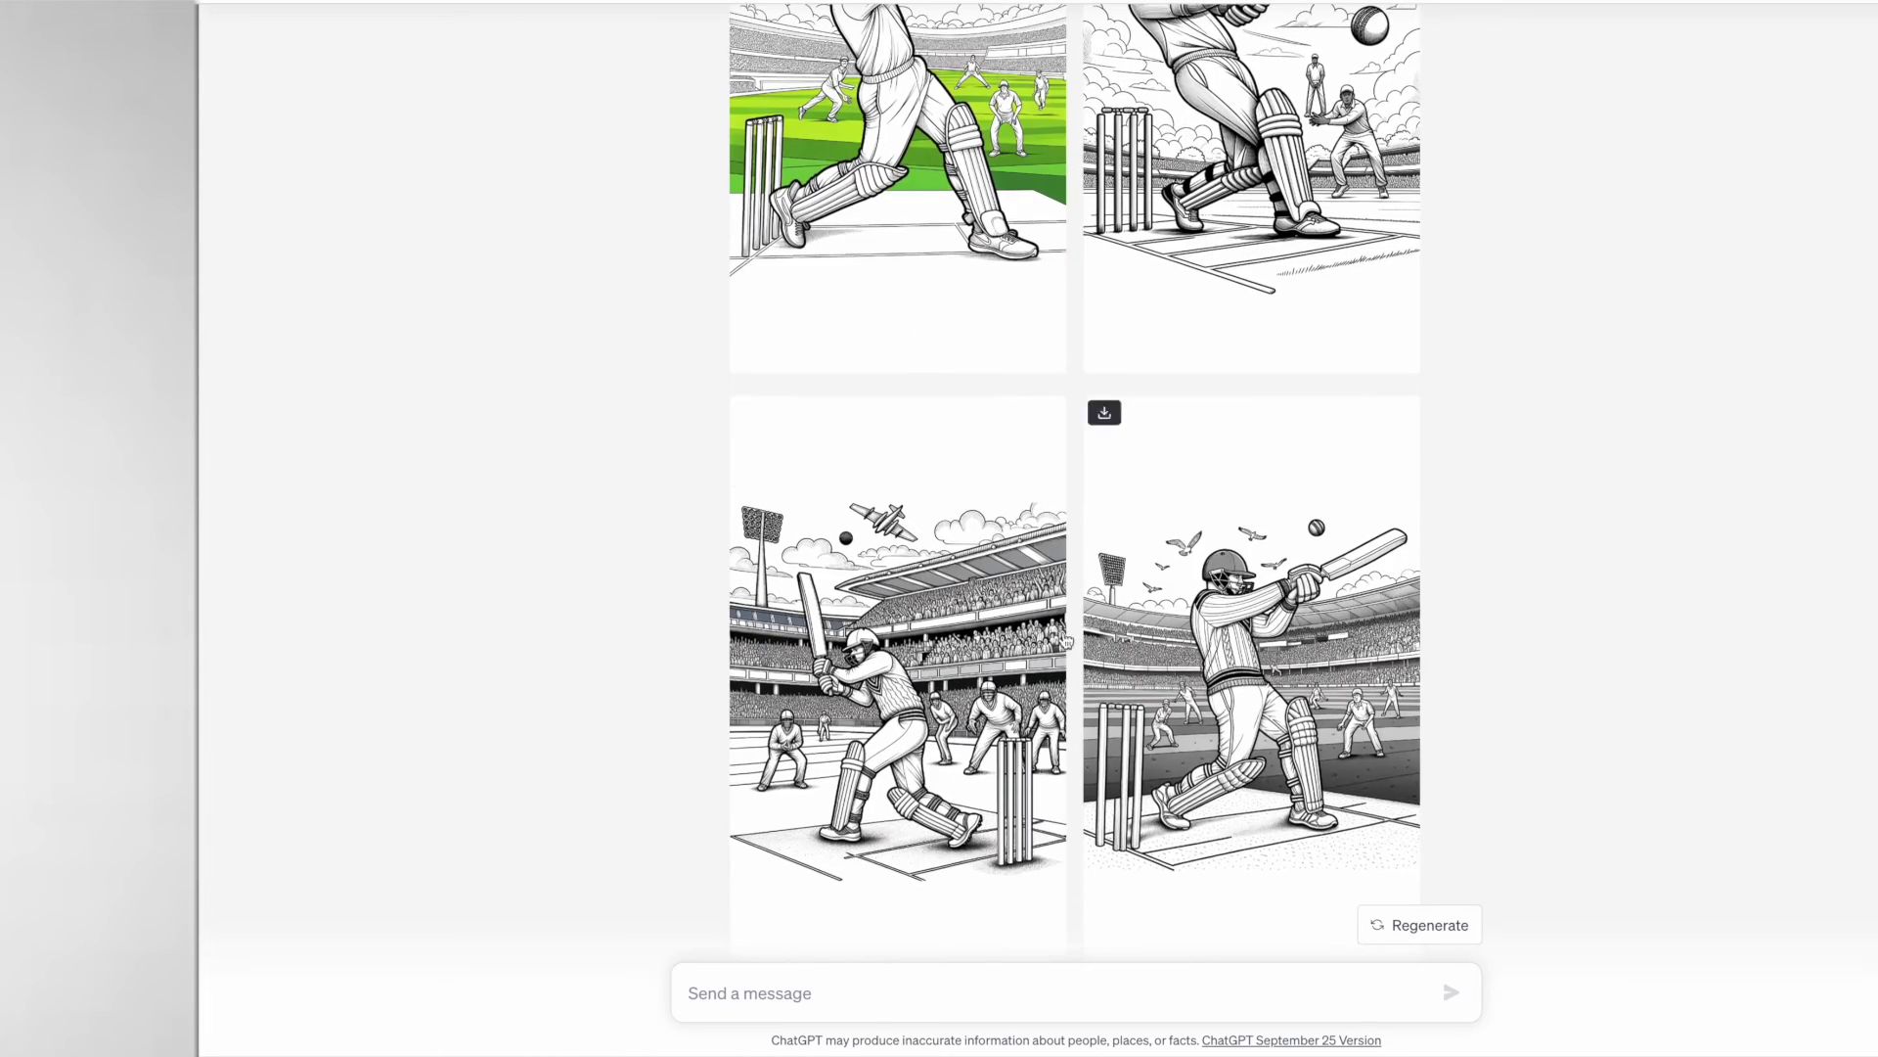
{"action": "scroll", "coordinate": [926, 621], "scroll_direction": "down", "scroll_amount": 15}
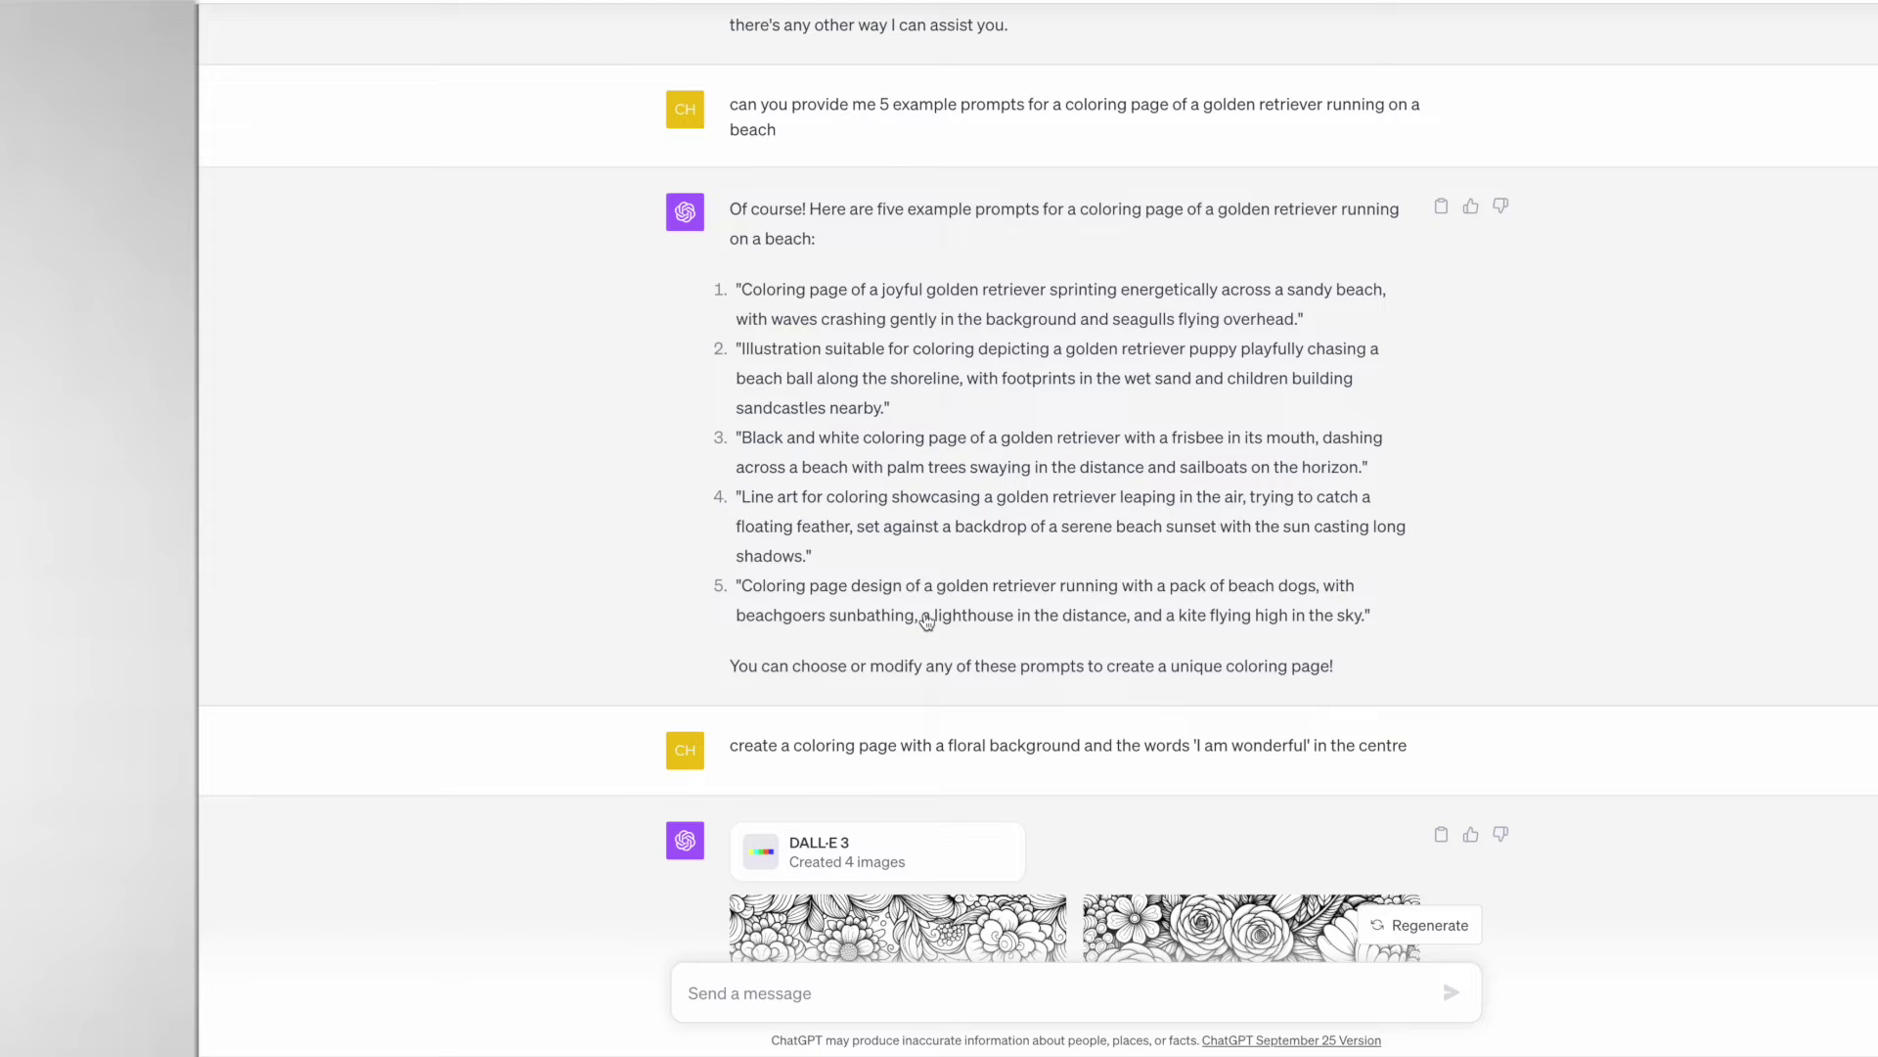
- Scroll to the four floral 'I am wonderful' pages, one misspelled 'I AM WONDDERFFUL'
{"action": "scroll", "coordinate": [923, 612], "scroll_direction": "up", "scroll_amount": 2}
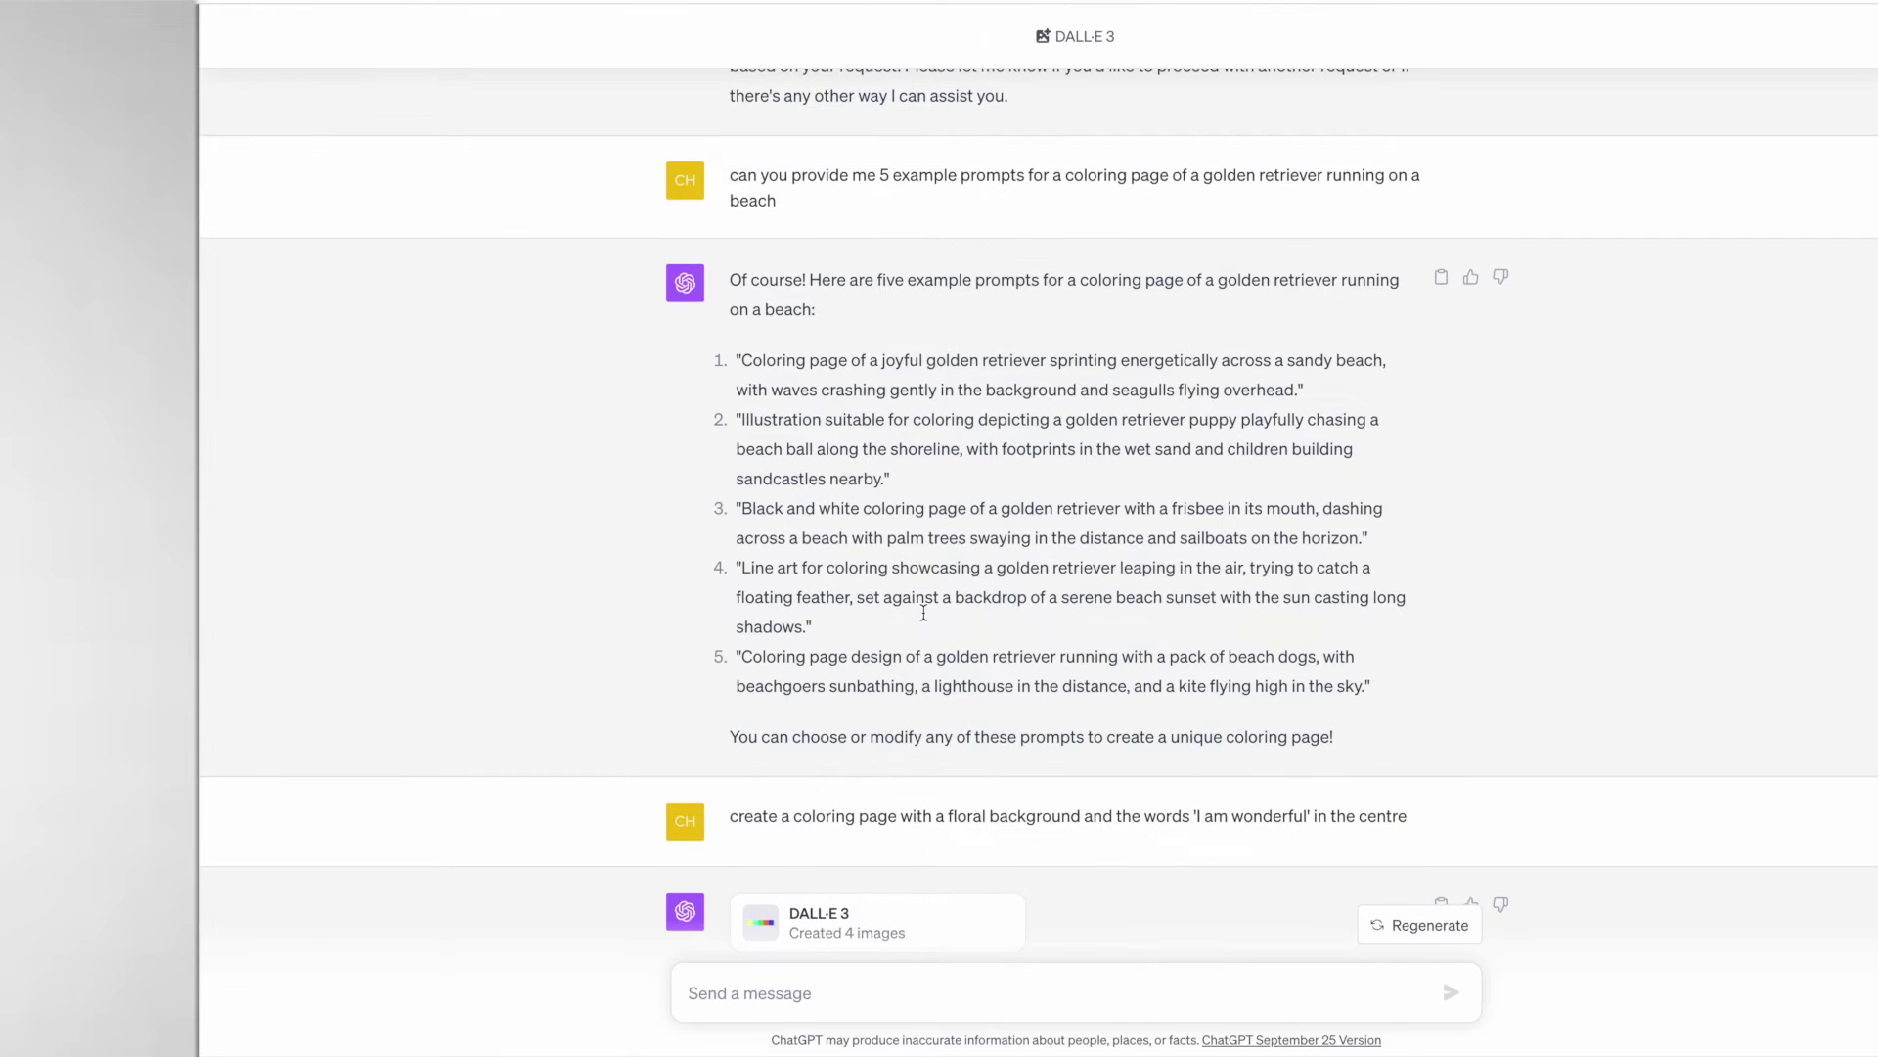
{"action": "scroll", "coordinate": [923, 617], "scroll_direction": "up", "scroll_amount": 2}
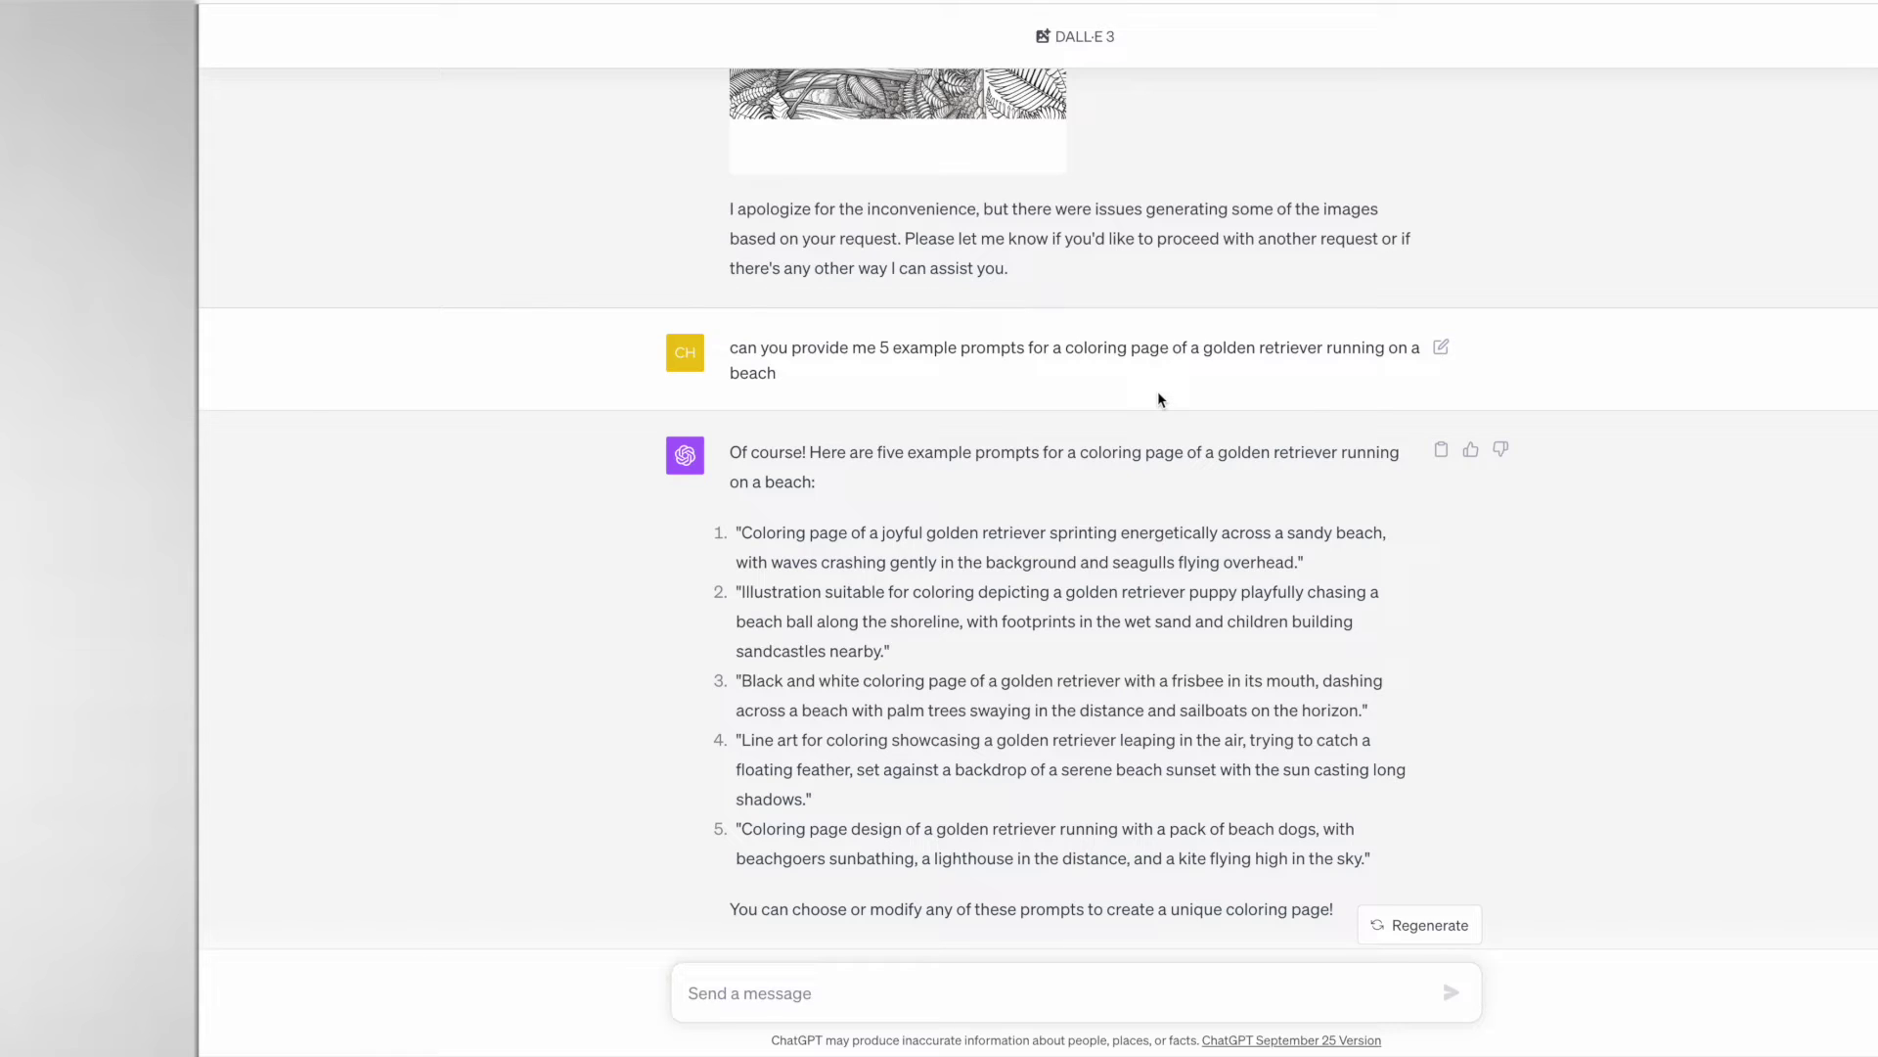
{"action": "scroll", "coordinate": [1158, 391], "scroll_direction": "down", "scroll_amount": 4}
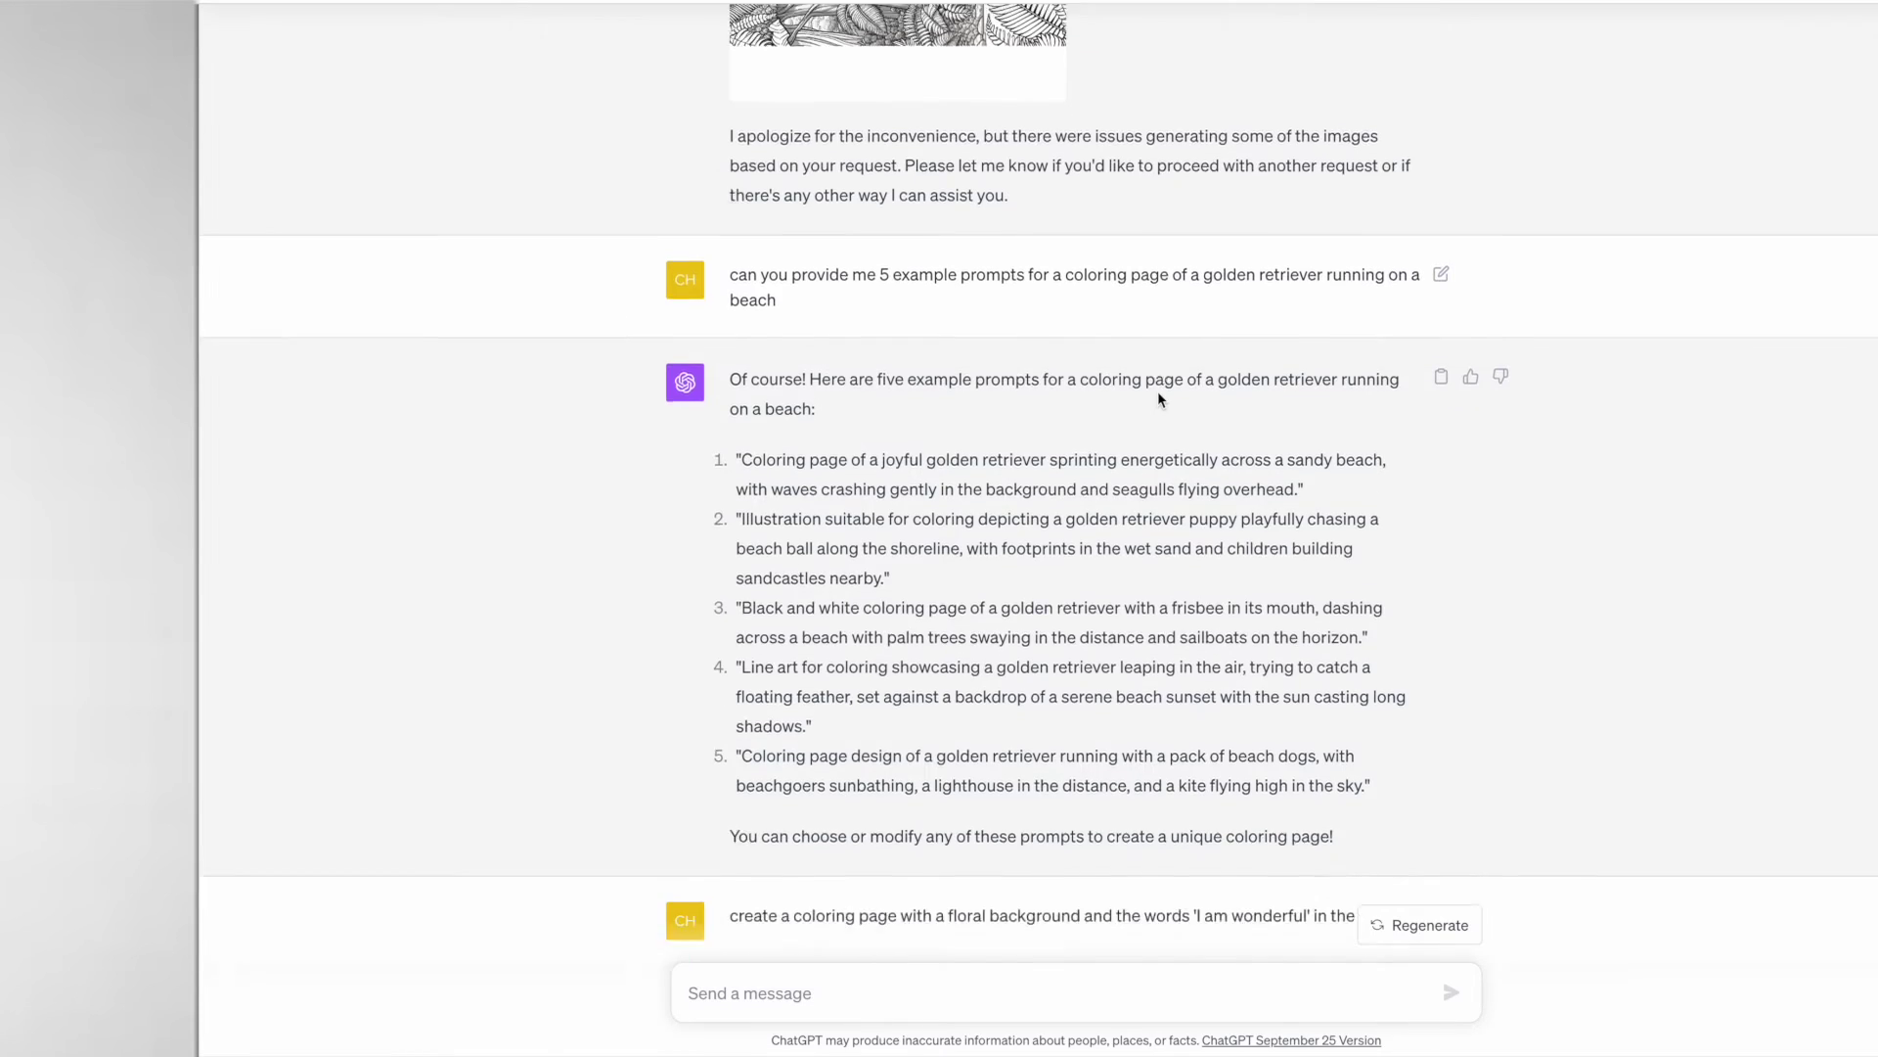
{"action": "scroll", "coordinate": [1158, 393], "scroll_direction": "down", "scroll_amount": 4}
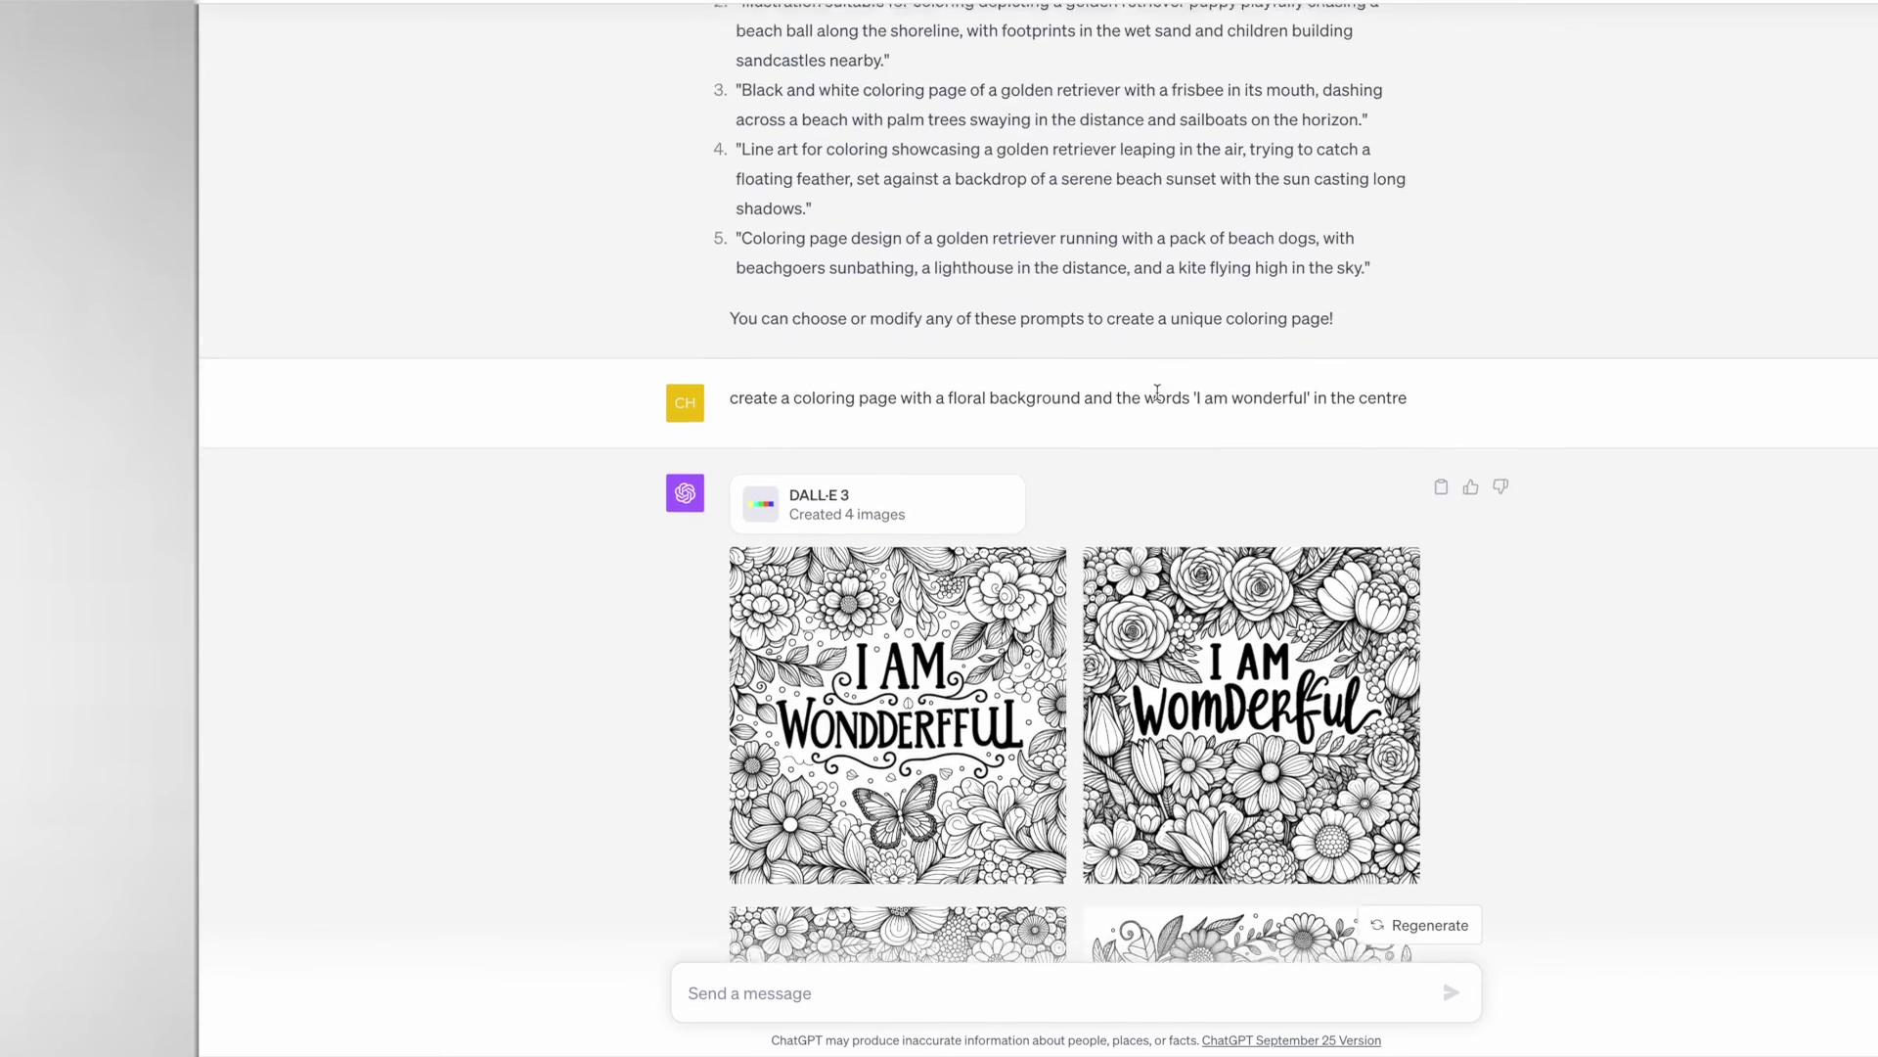
- Scroll past the 'I am wonderful' pages to the four black-outlined 'I AM AWESOME' pages, one reading 'AWESSOME'
{"action": "scroll", "coordinate": [1159, 396], "scroll_direction": "down", "scroll_amount": 2}
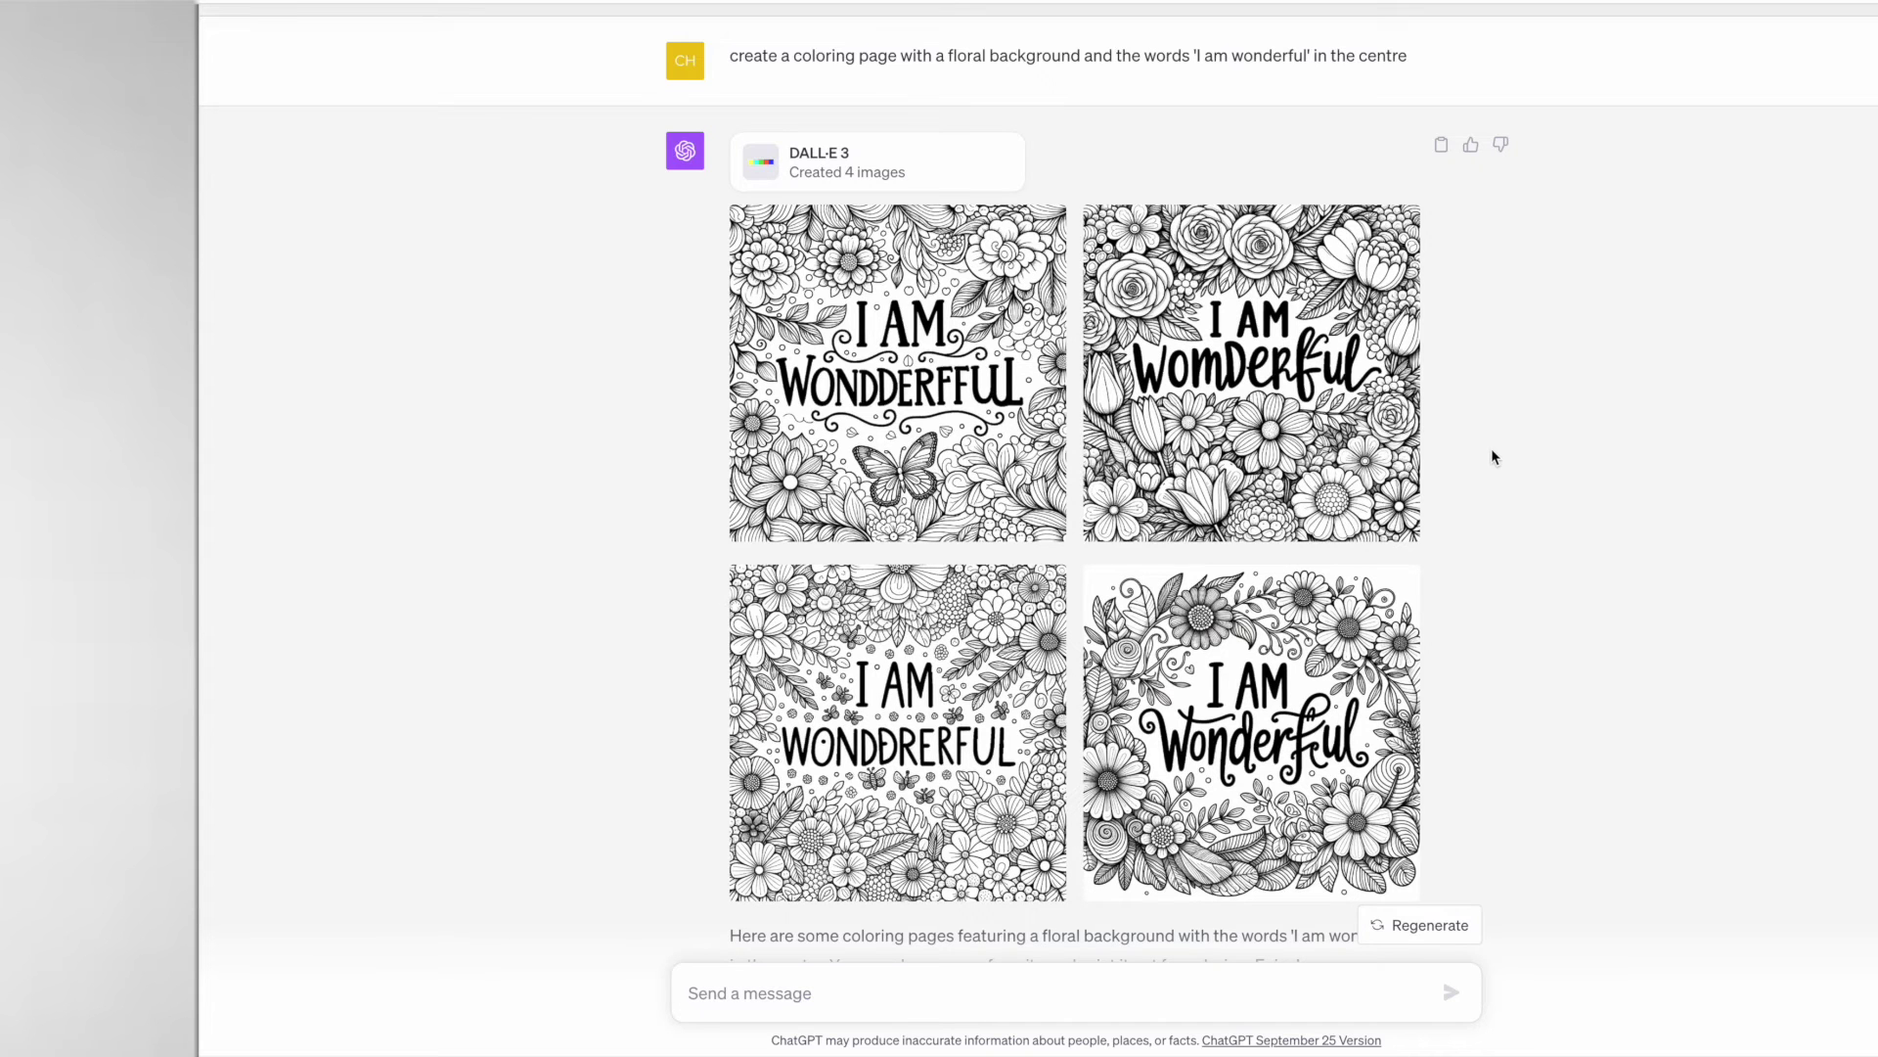
{"action": "scroll", "coordinate": [1491, 450], "scroll_direction": "down", "scroll_amount": 5}
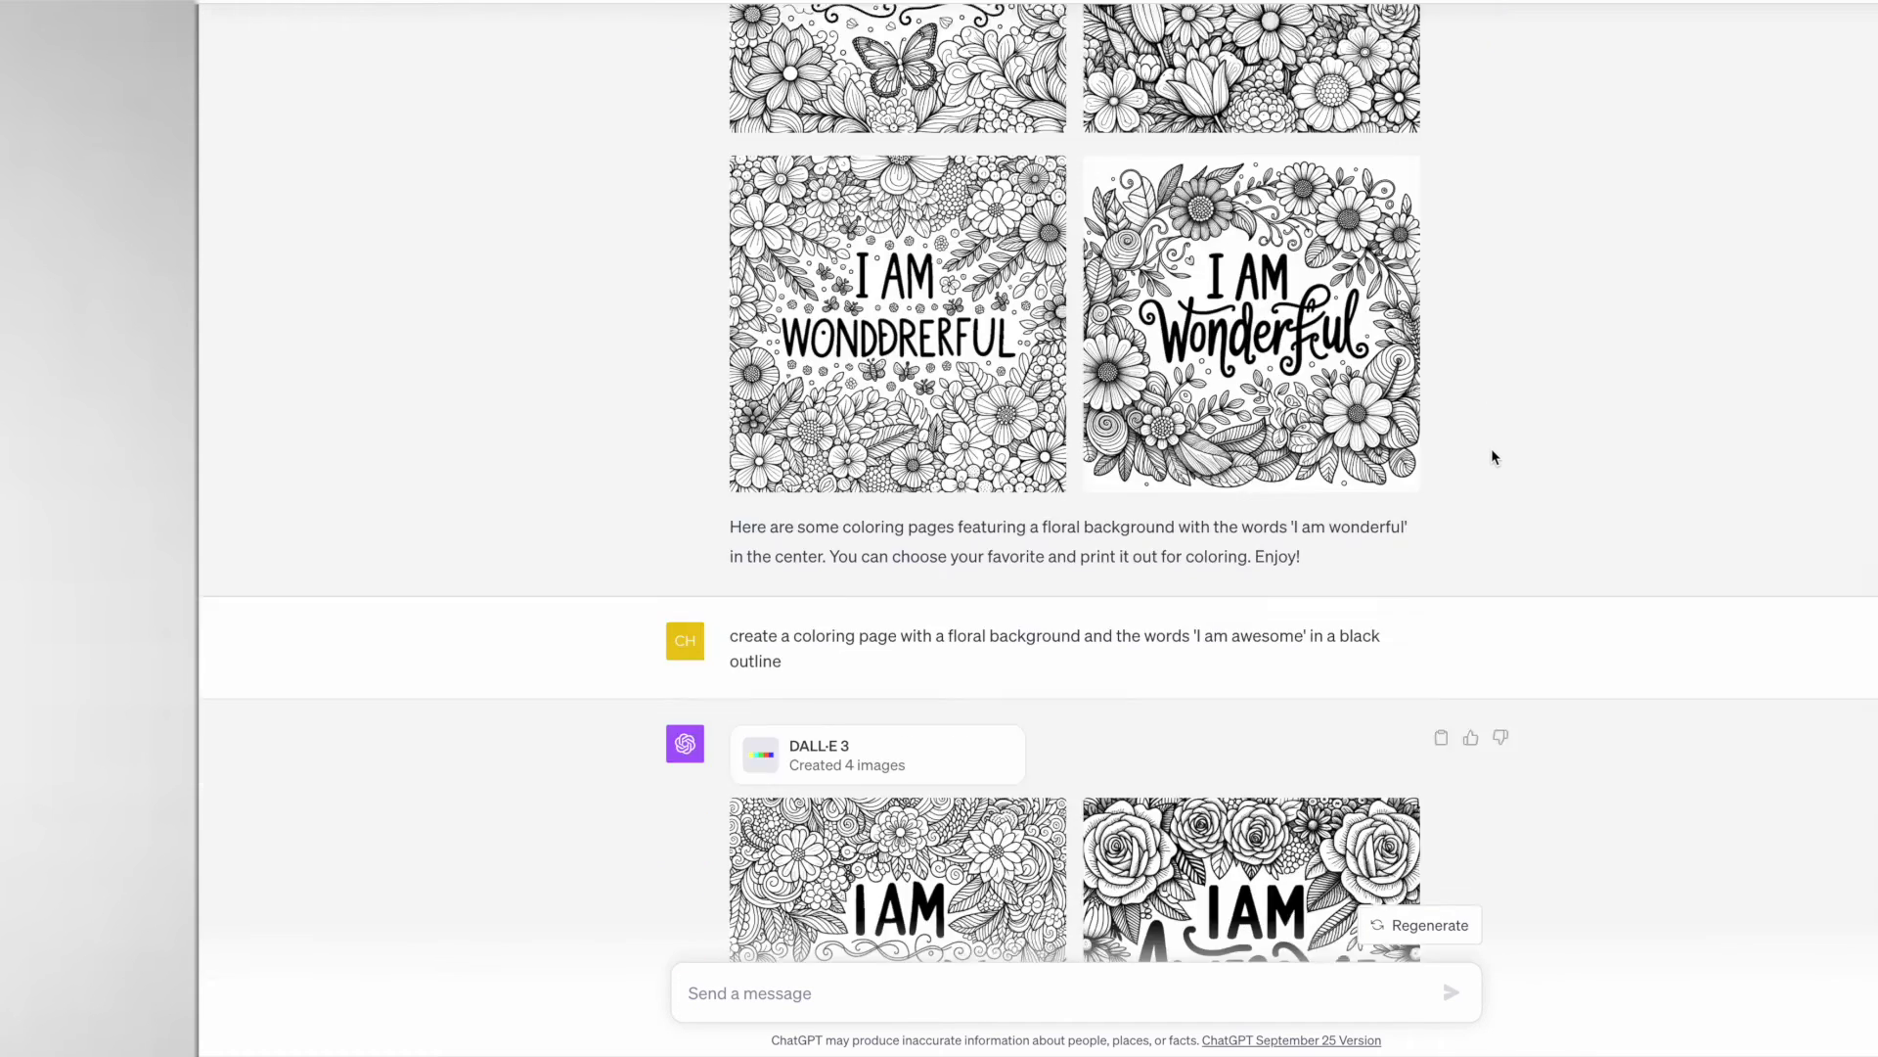
{"action": "scroll", "coordinate": [1492, 450], "scroll_direction": "down", "scroll_amount": 4}
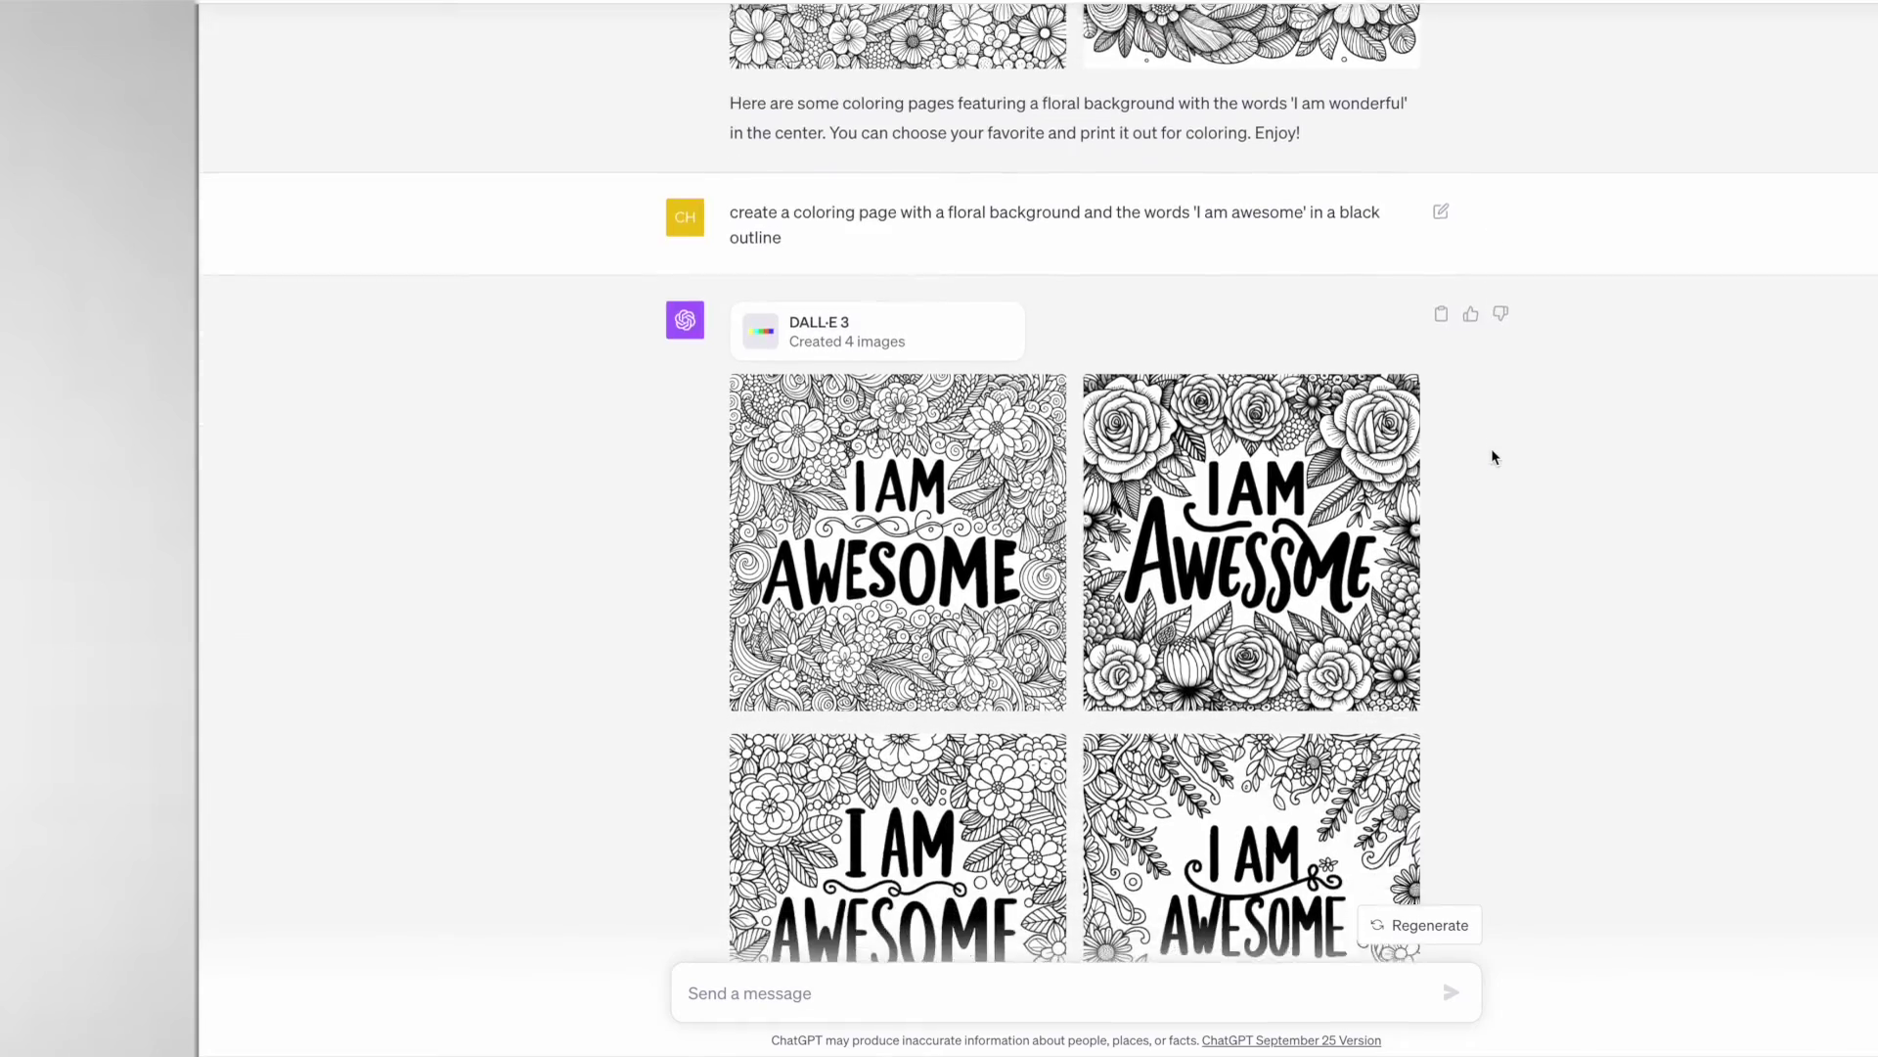
{"action": "scroll", "coordinate": [1493, 455], "scroll_direction": "down", "scroll_amount": 2}
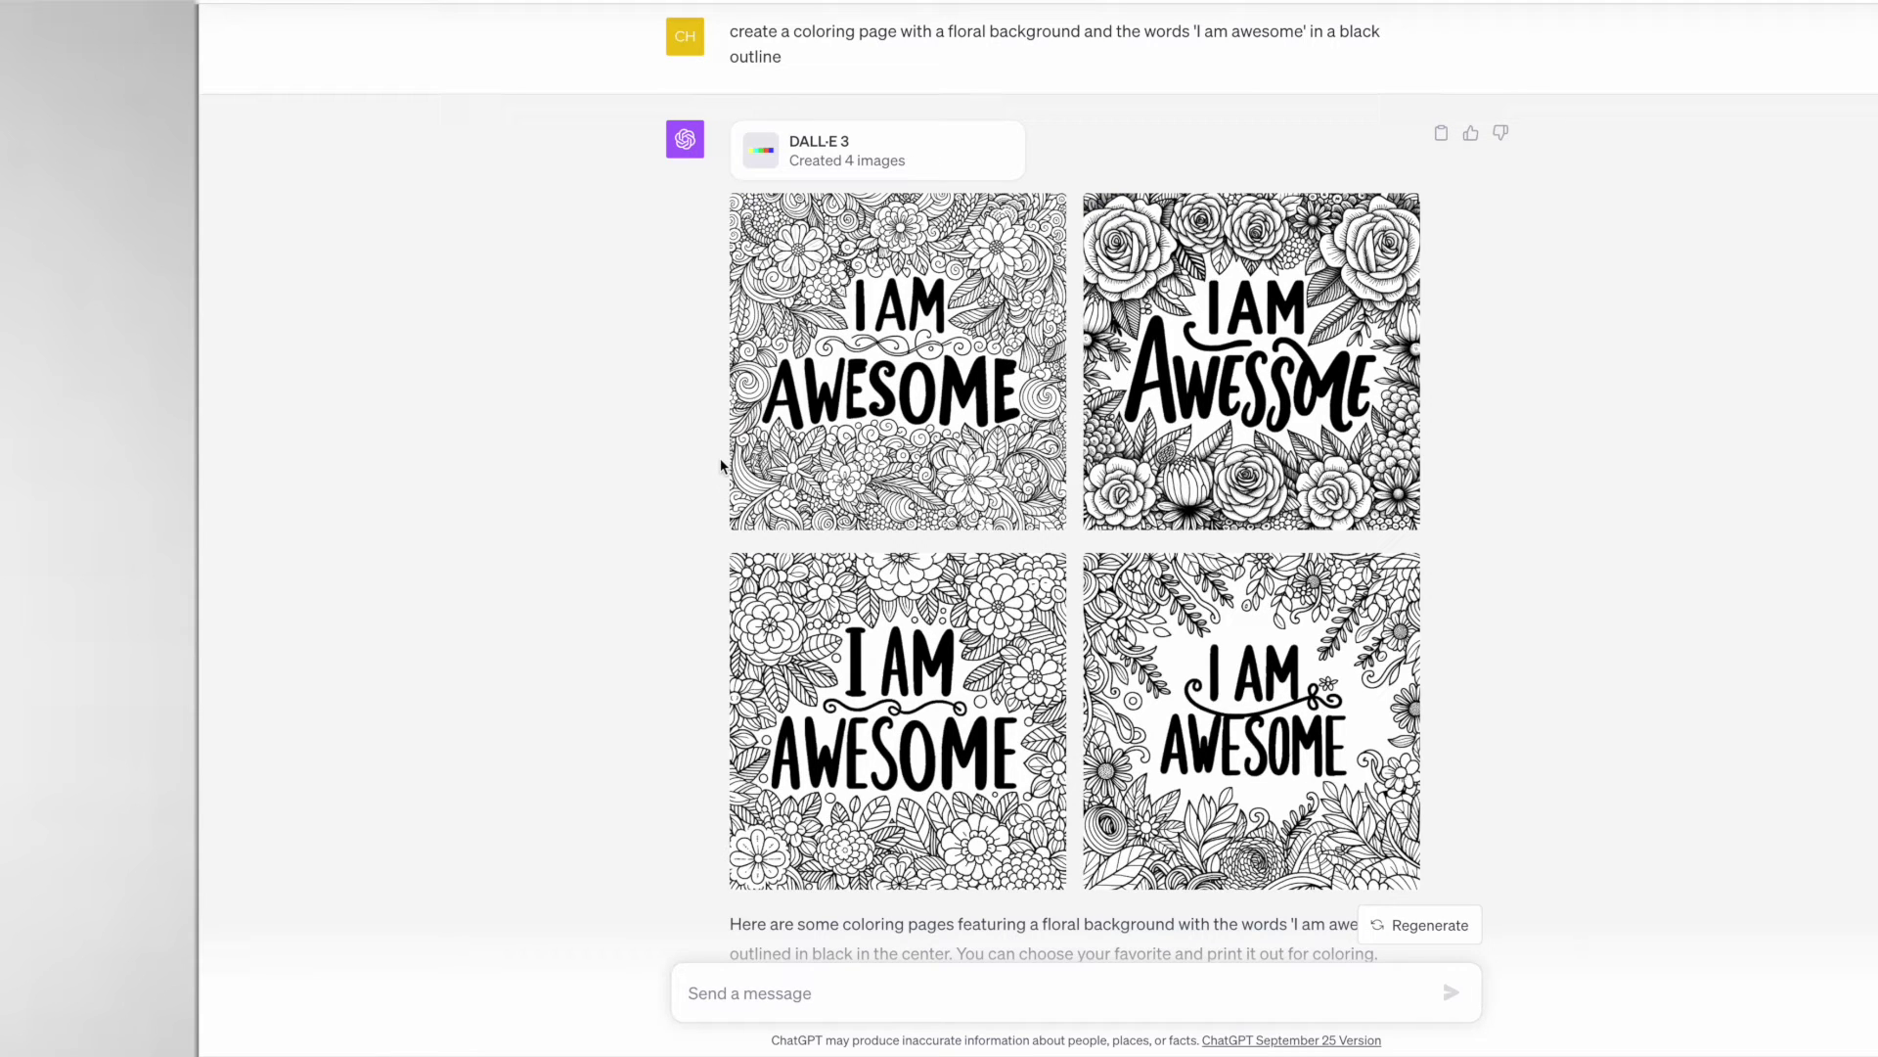
- Scroll through the tall 'I love fruit' hollow-font coloring pages
{"action": "scroll", "coordinate": [722, 466], "scroll_direction": "down", "scroll_amount": 6}
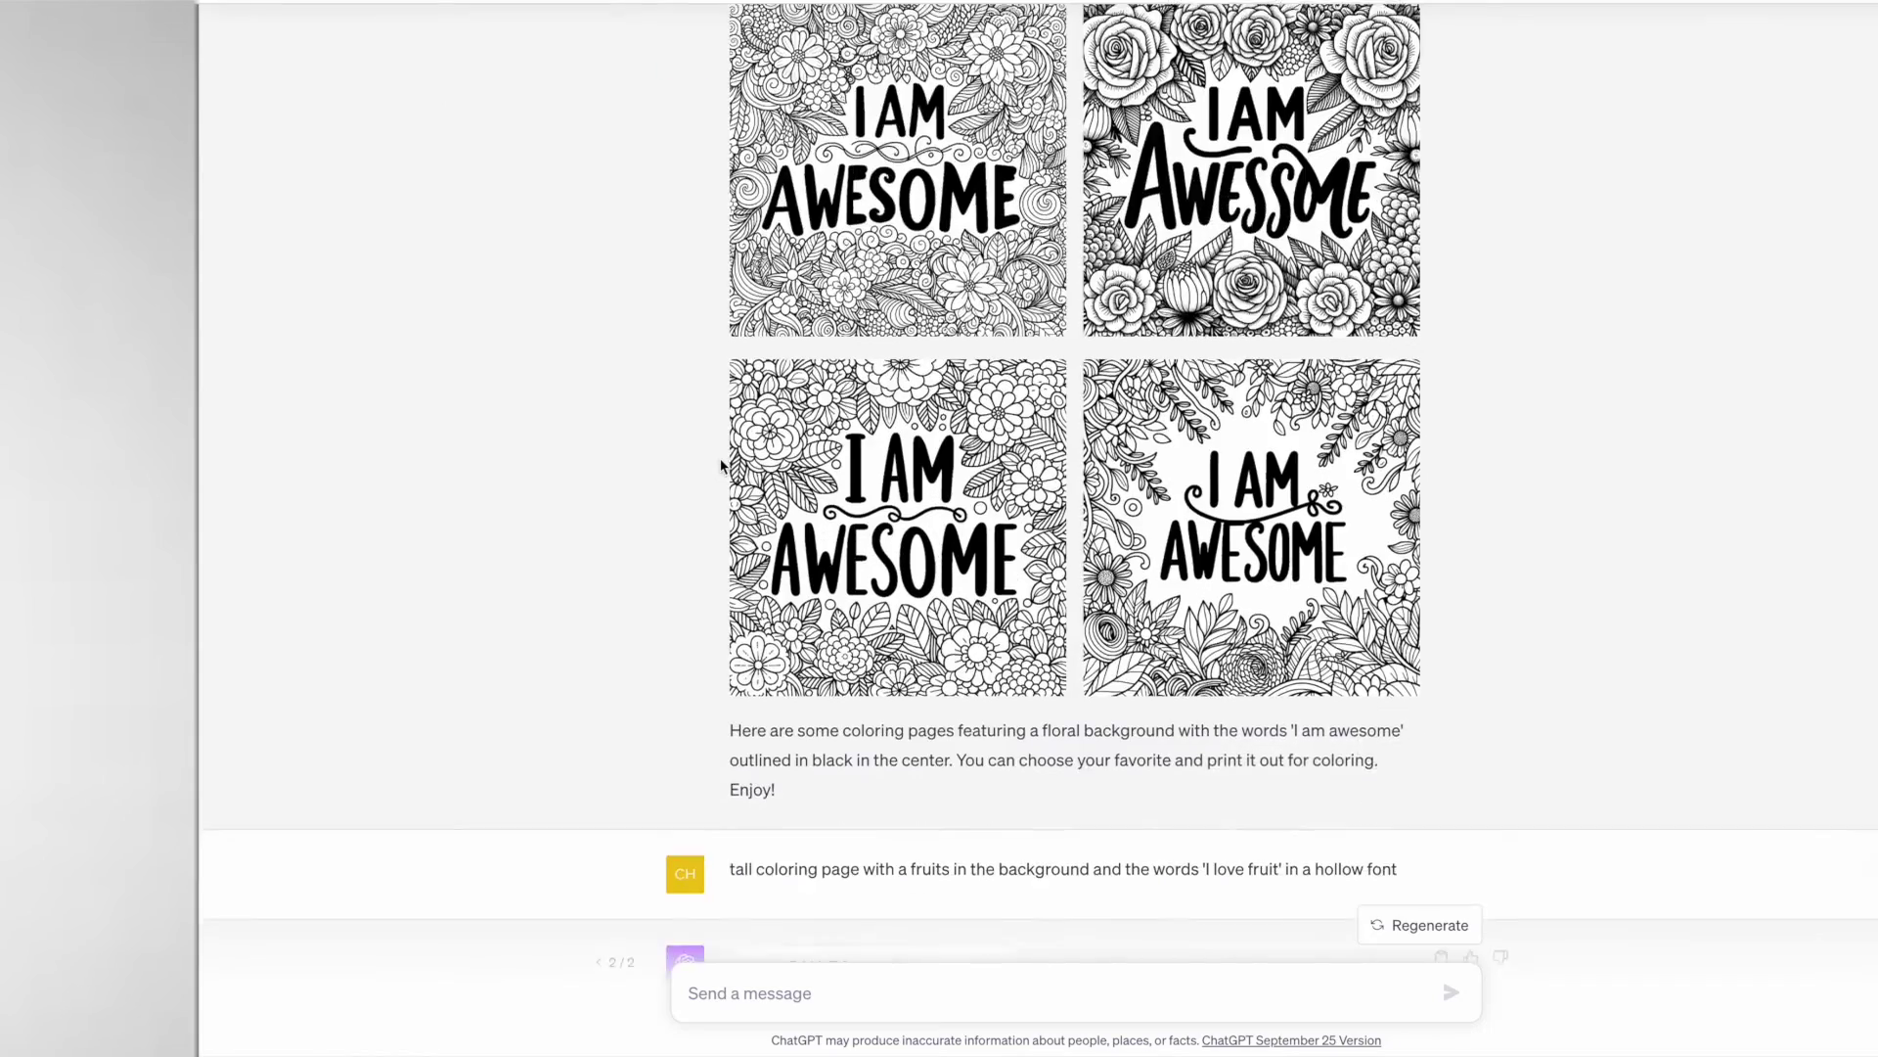
{"action": "scroll", "coordinate": [722, 466], "scroll_direction": "down", "scroll_amount": 3}
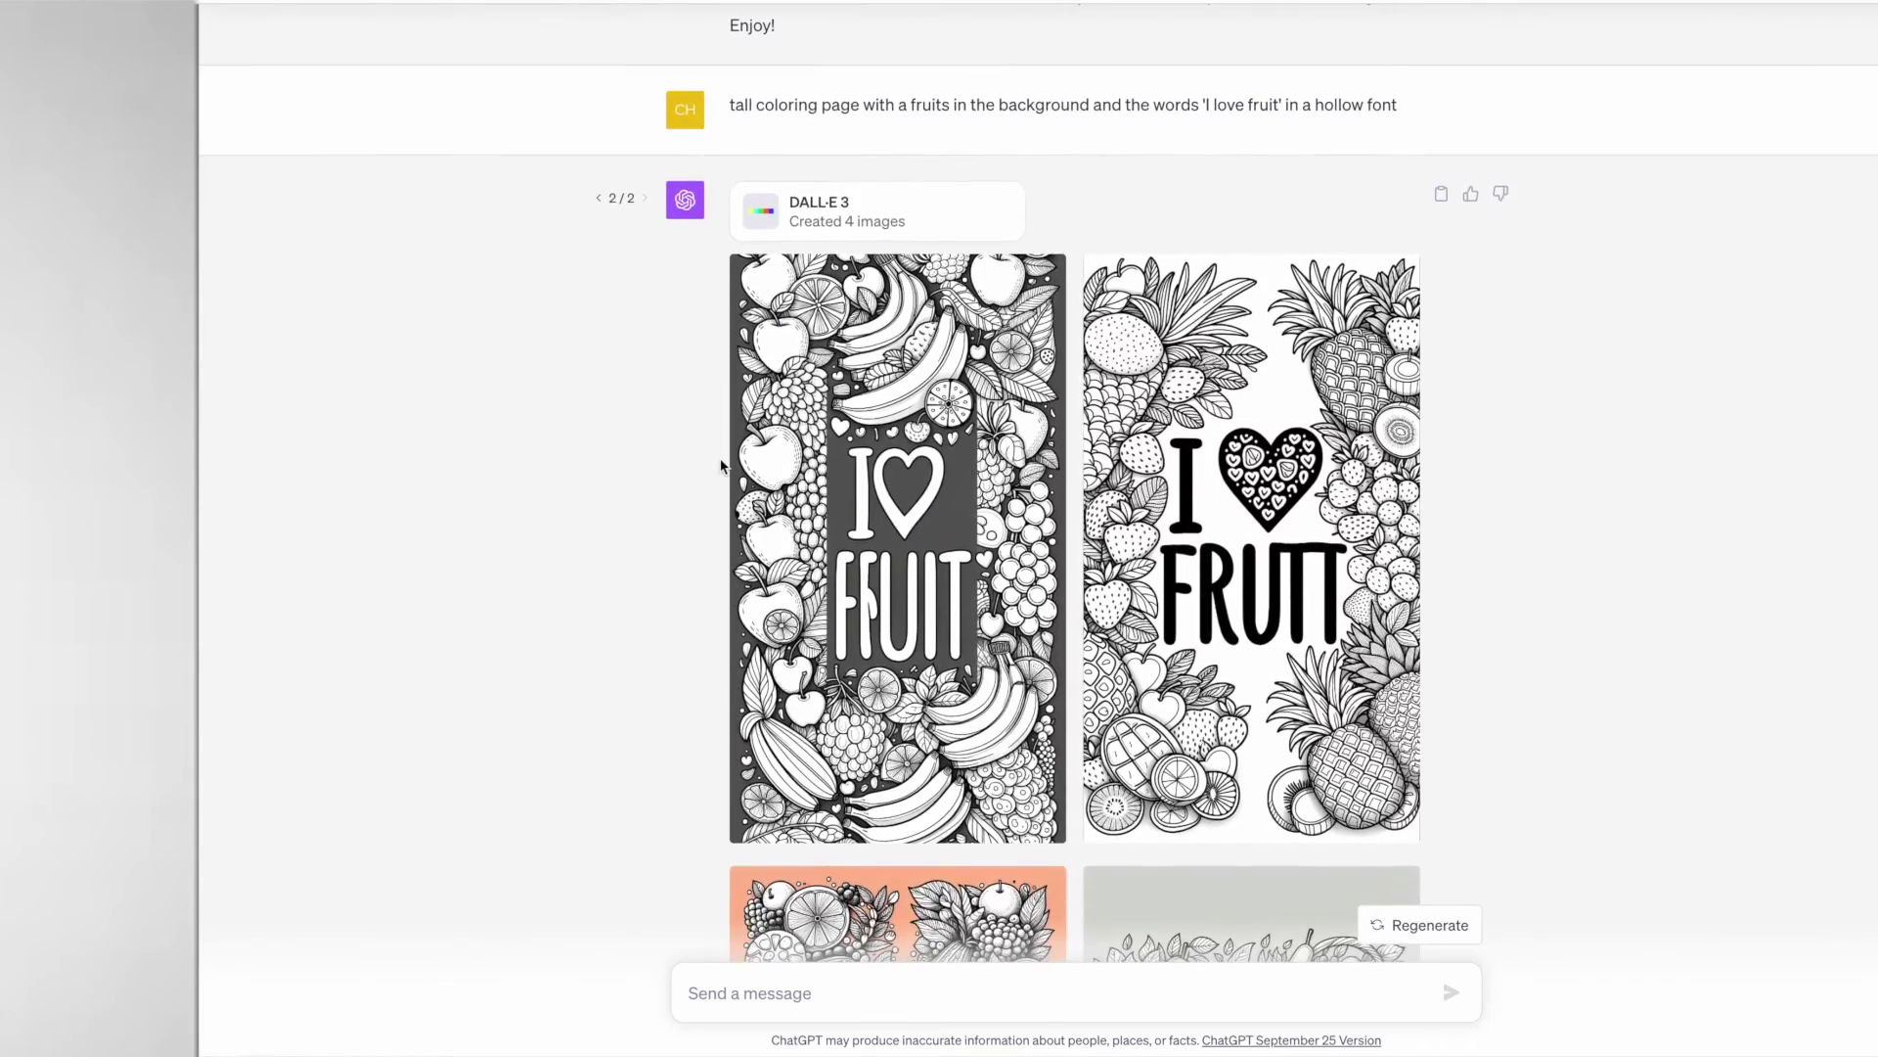
{"action": "scroll", "coordinate": [1528, 479], "scroll_direction": "down", "scroll_amount": 1}
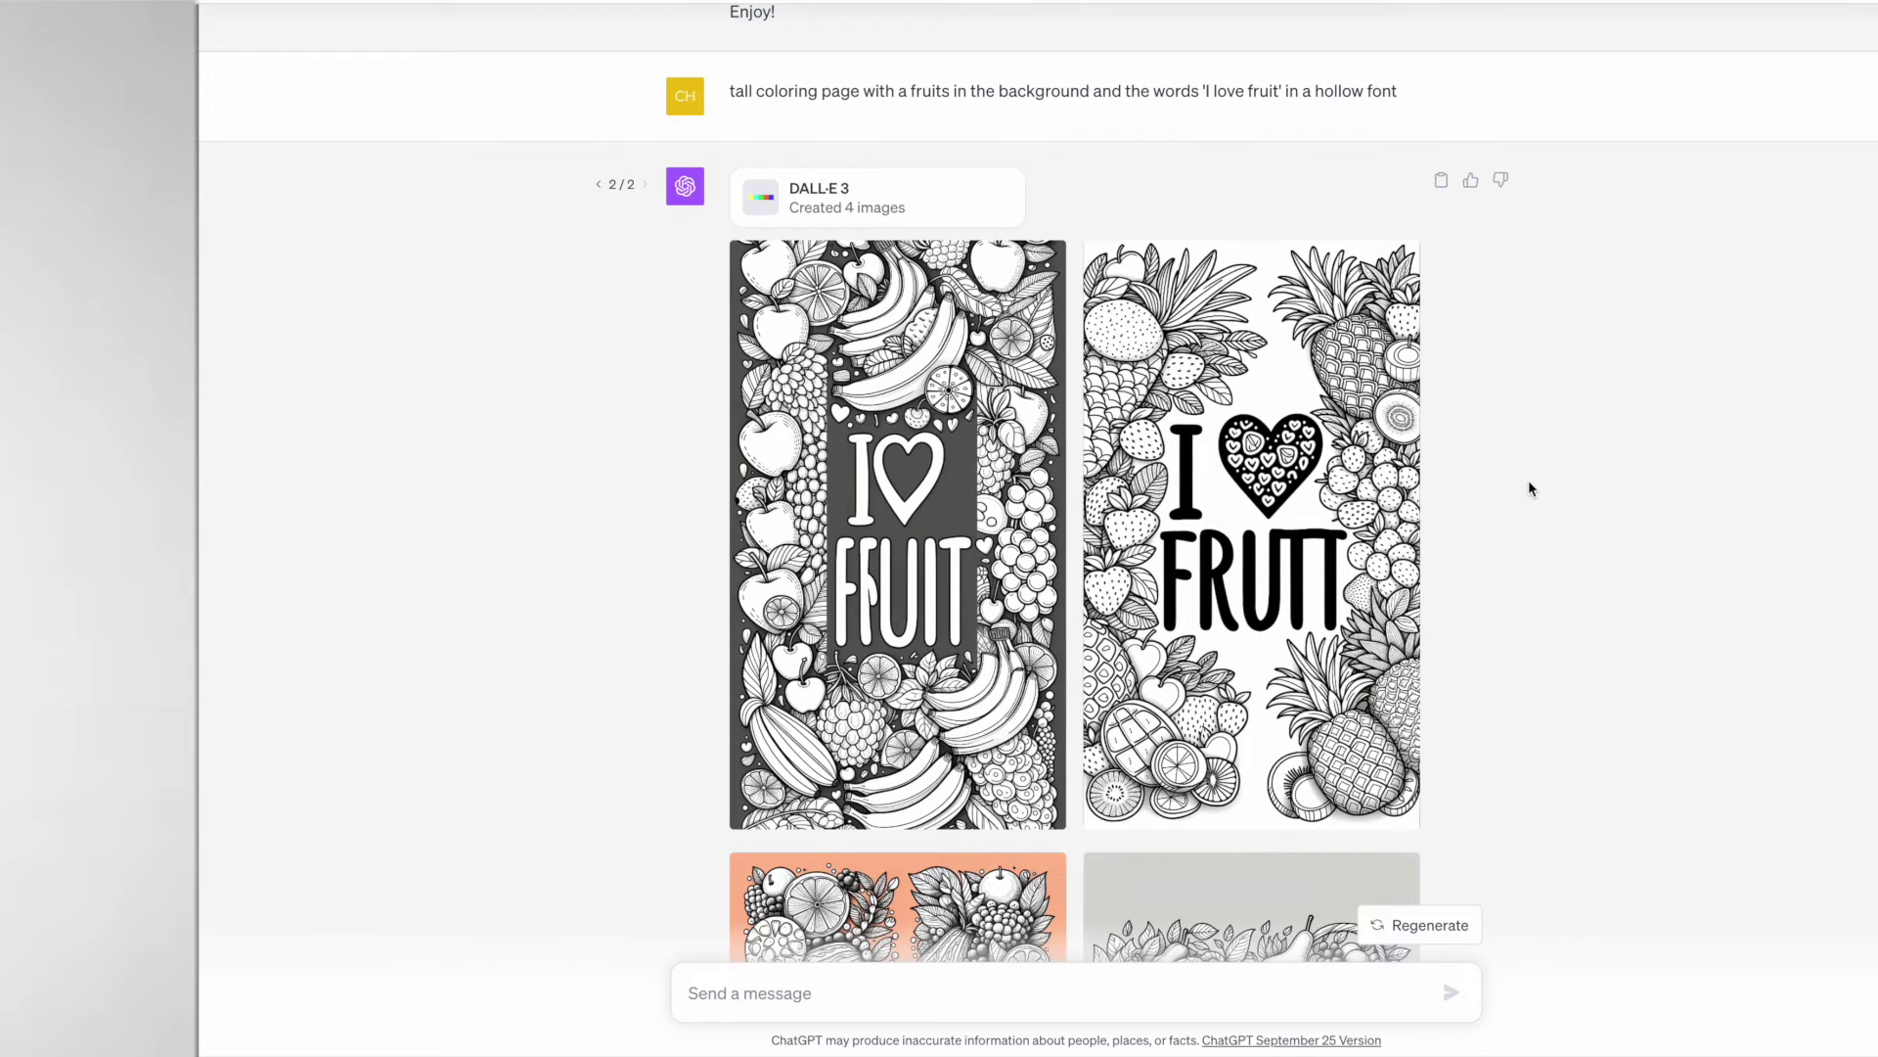
{"action": "scroll", "coordinate": [1532, 489], "scroll_direction": "down", "scroll_amount": 1}
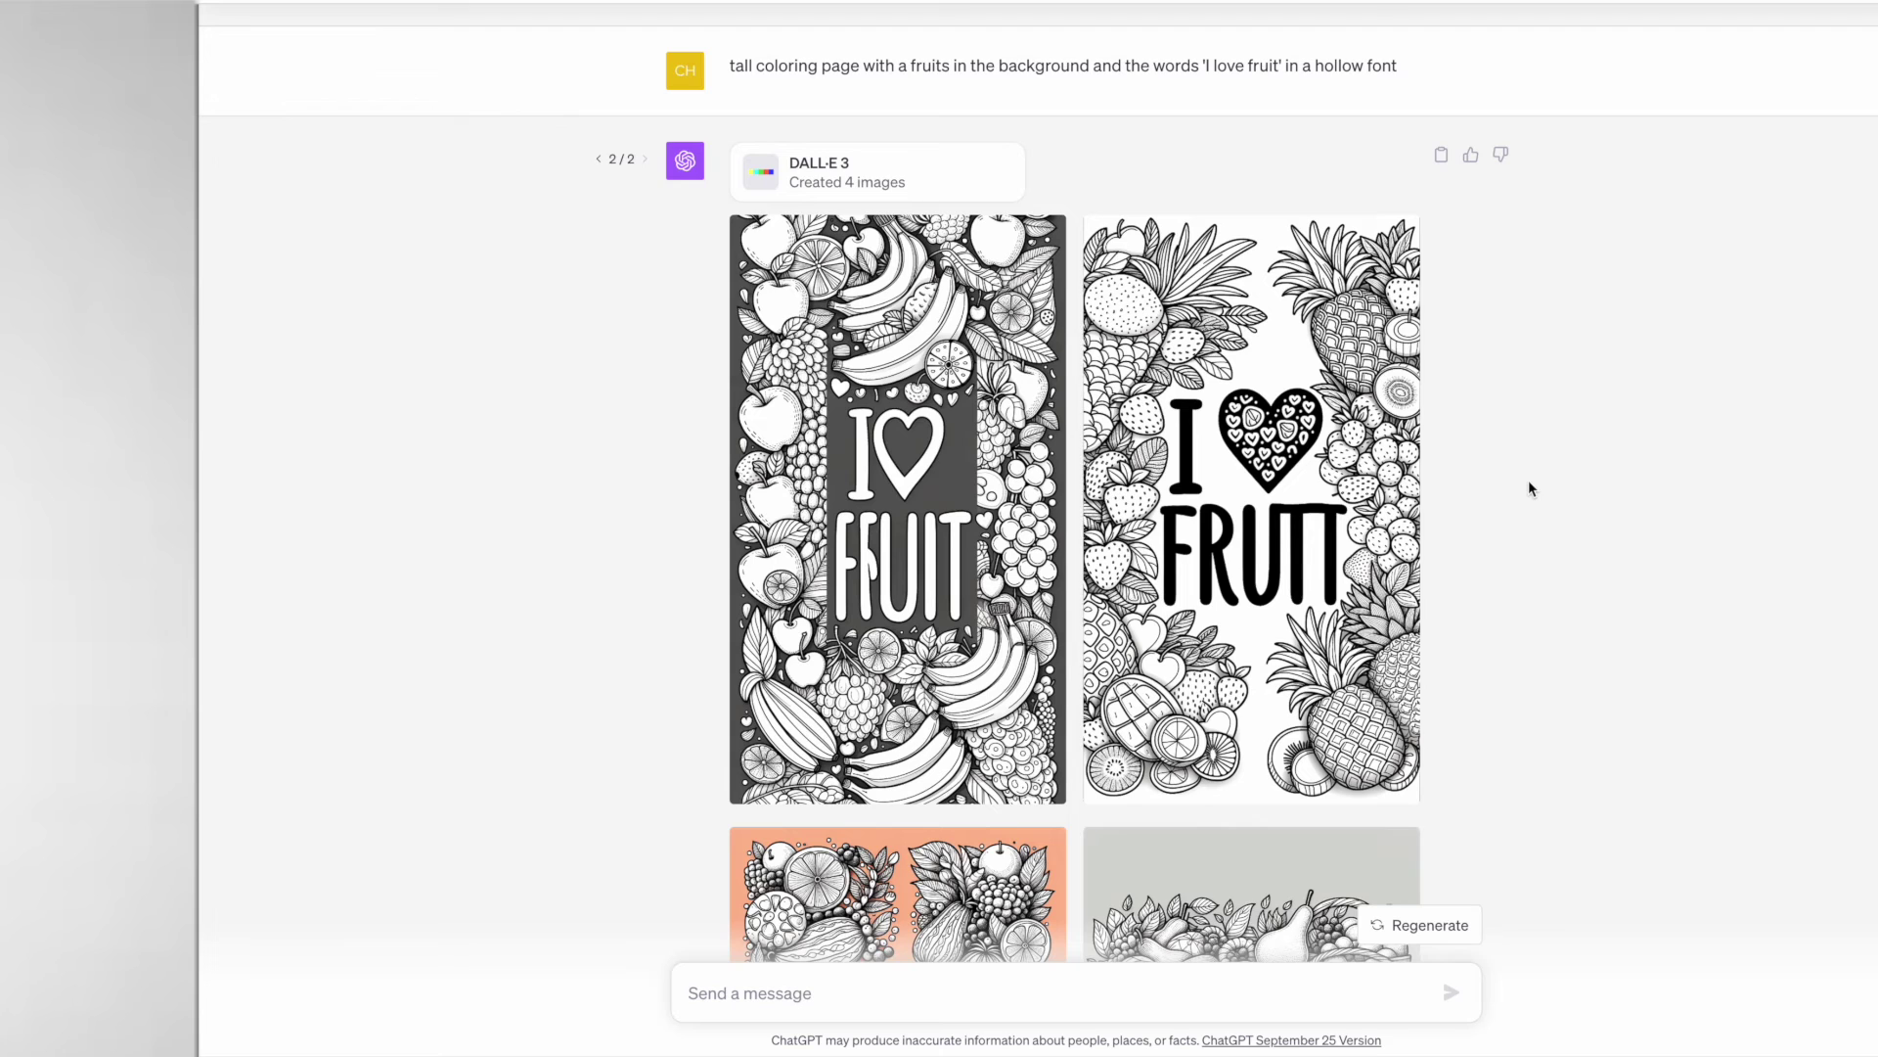
{"action": "scroll", "coordinate": [1531, 488], "scroll_direction": "down", "scroll_amount": 2}
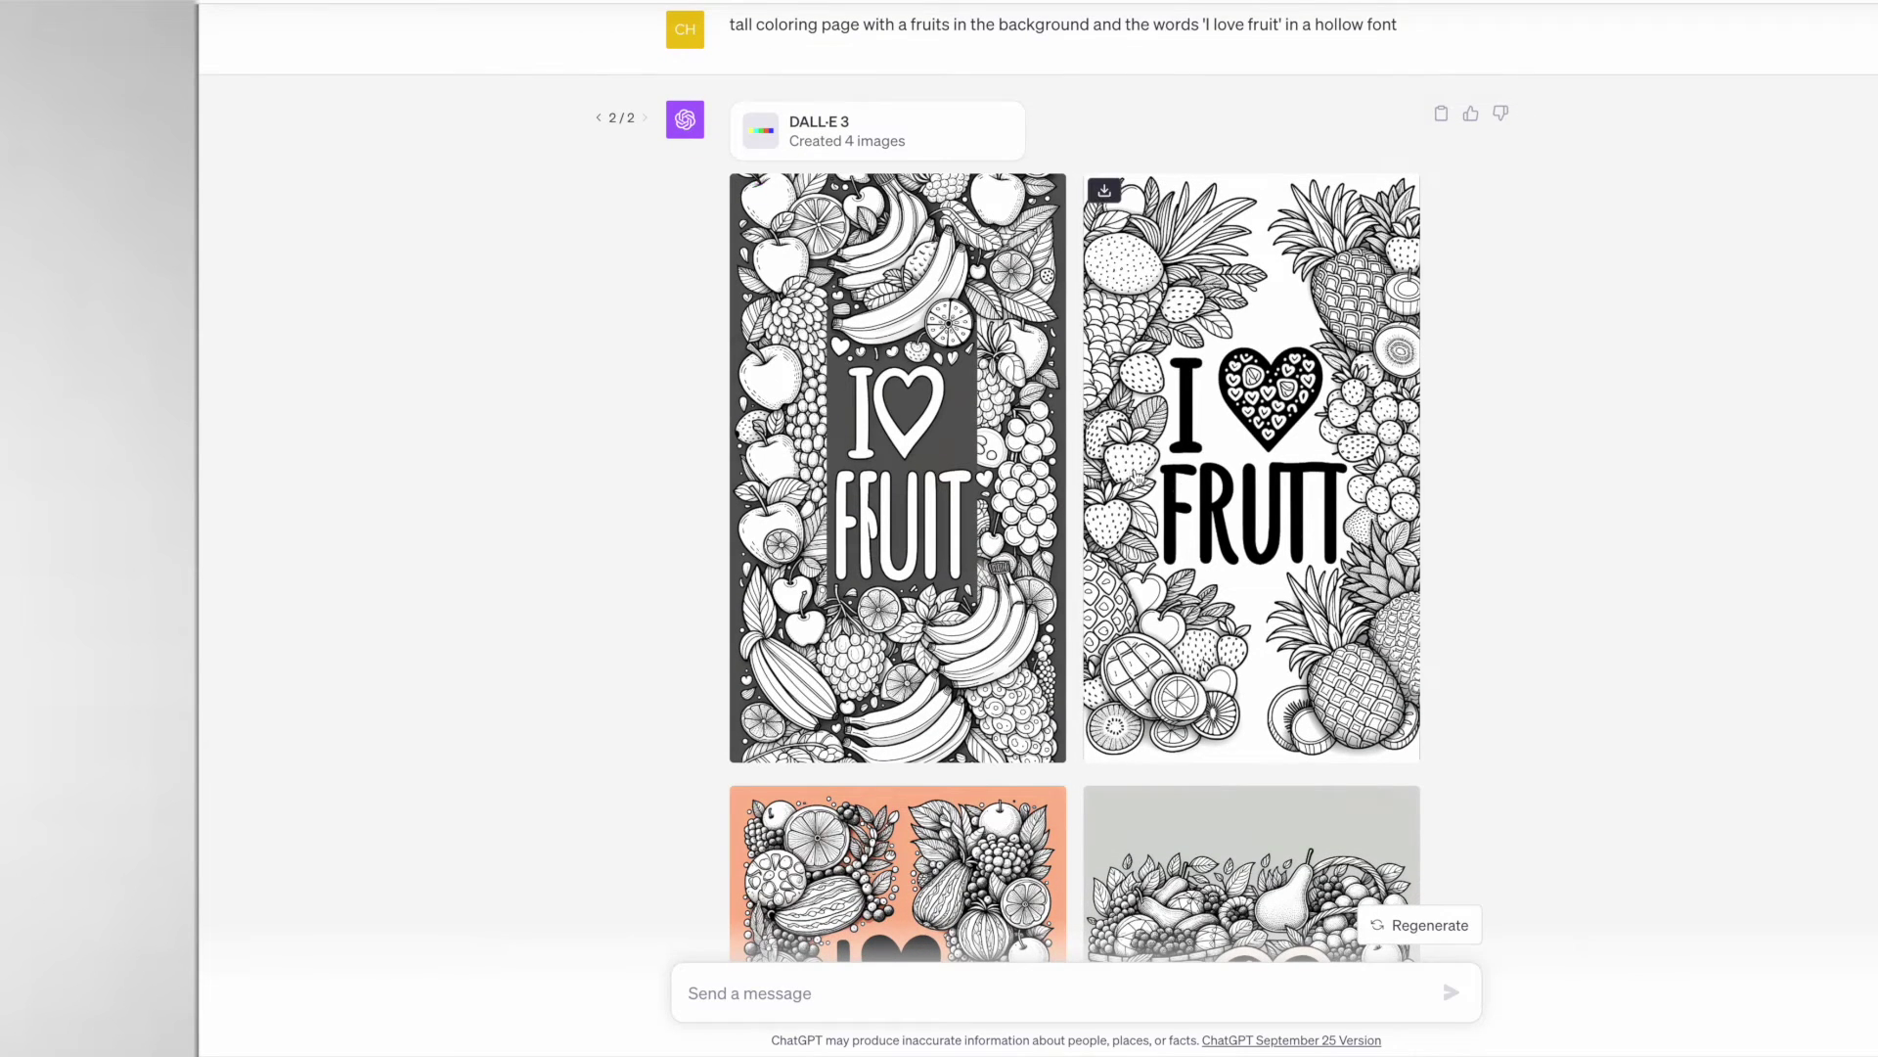
{"action": "scroll", "coordinate": [1543, 556], "scroll_direction": "down", "scroll_amount": 5}
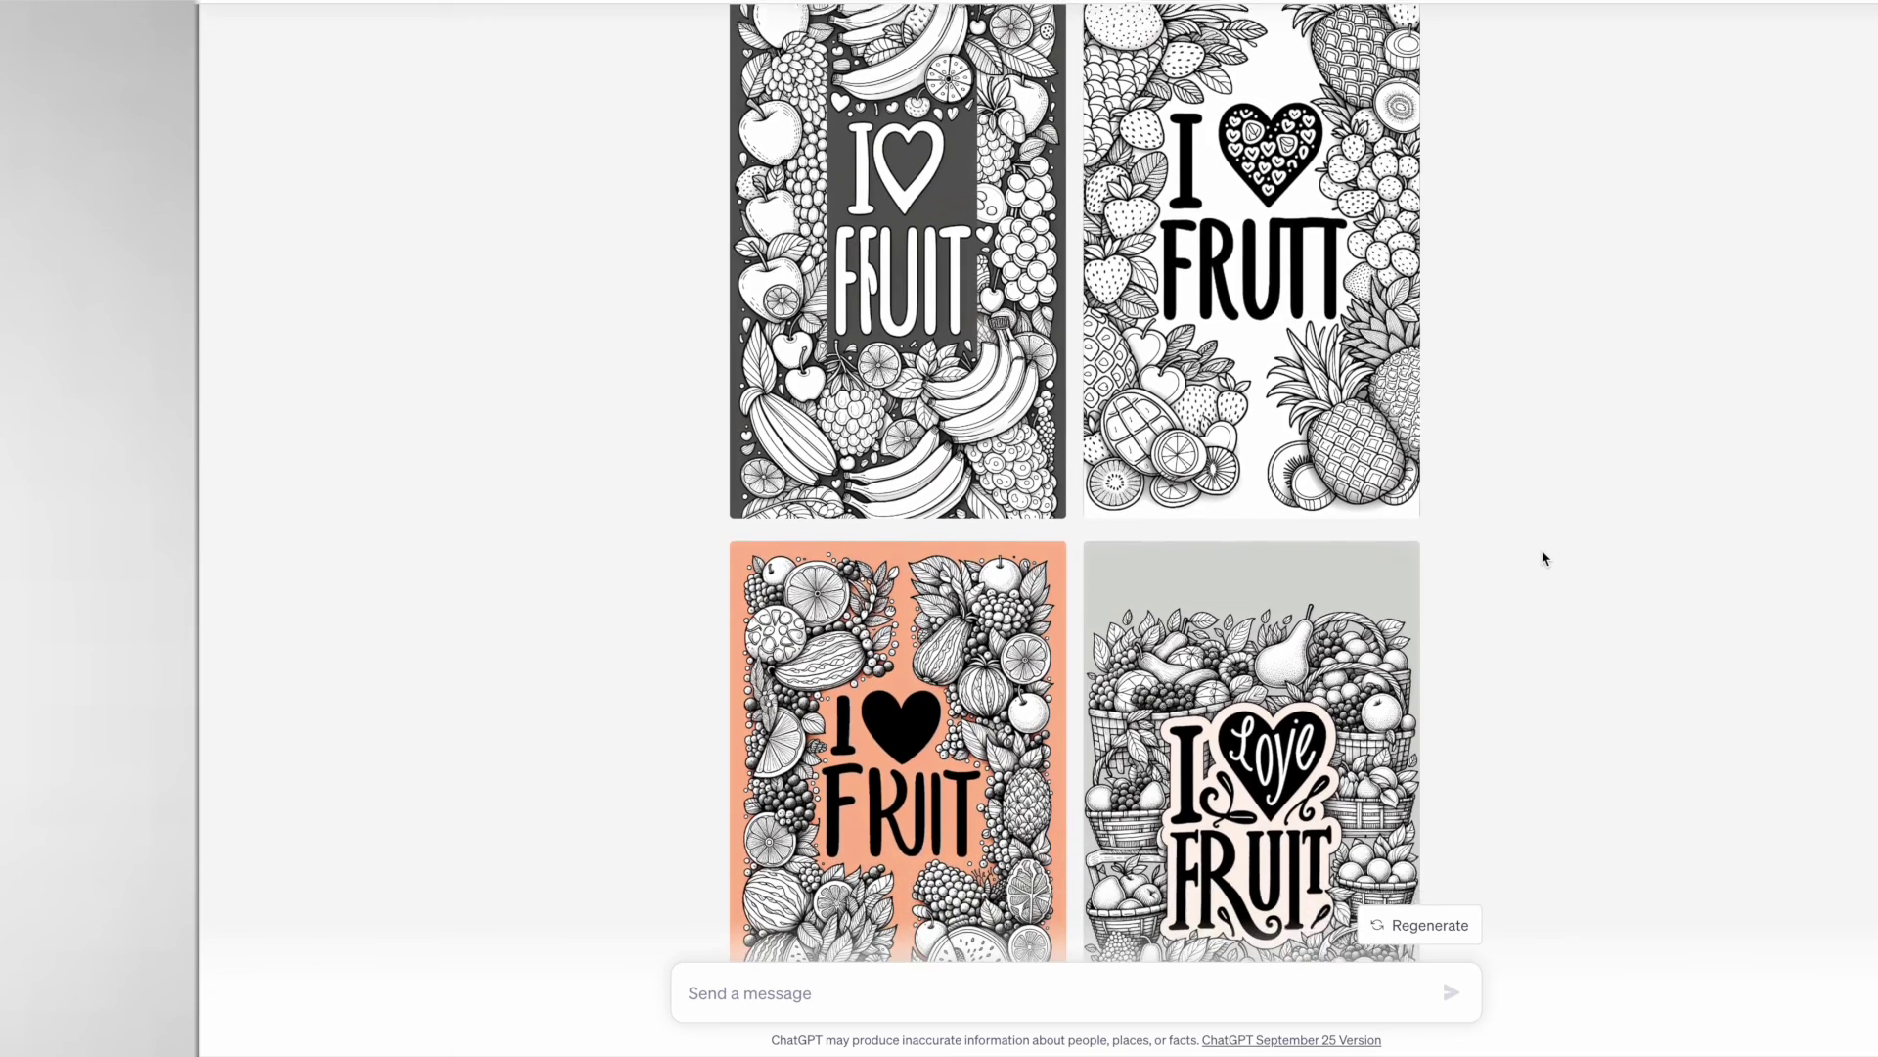
{"action": "scroll", "coordinate": [1542, 558], "scroll_direction": "down", "scroll_amount": 1}
- Scroll on to the love-hearts 'I love you' pages, one lettered 'I leve You'
{"action": "scroll", "coordinate": [1543, 558], "scroll_direction": "up", "scroll_amount": 3}
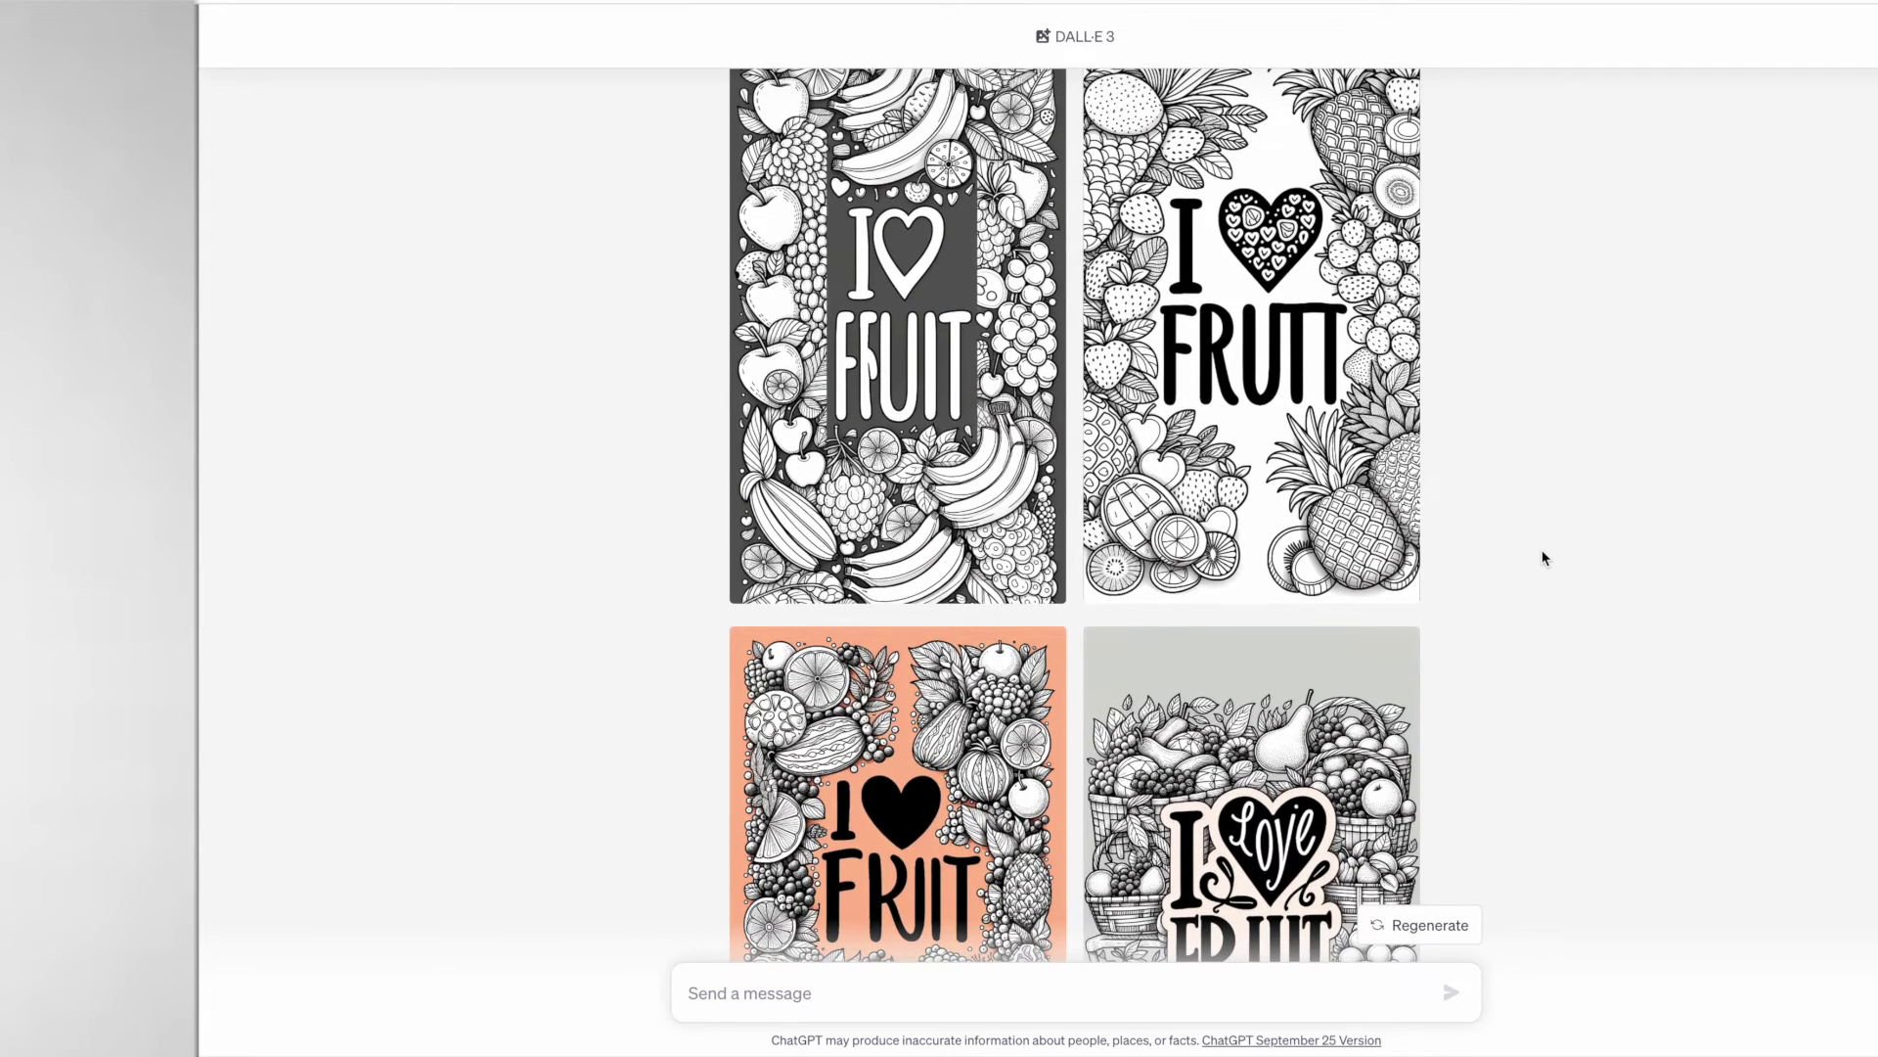
{"action": "scroll", "coordinate": [1543, 557], "scroll_direction": "down", "scroll_amount": 10}
{"action": "scroll", "coordinate": [1543, 558], "scroll_direction": "down", "scroll_amount": 10}
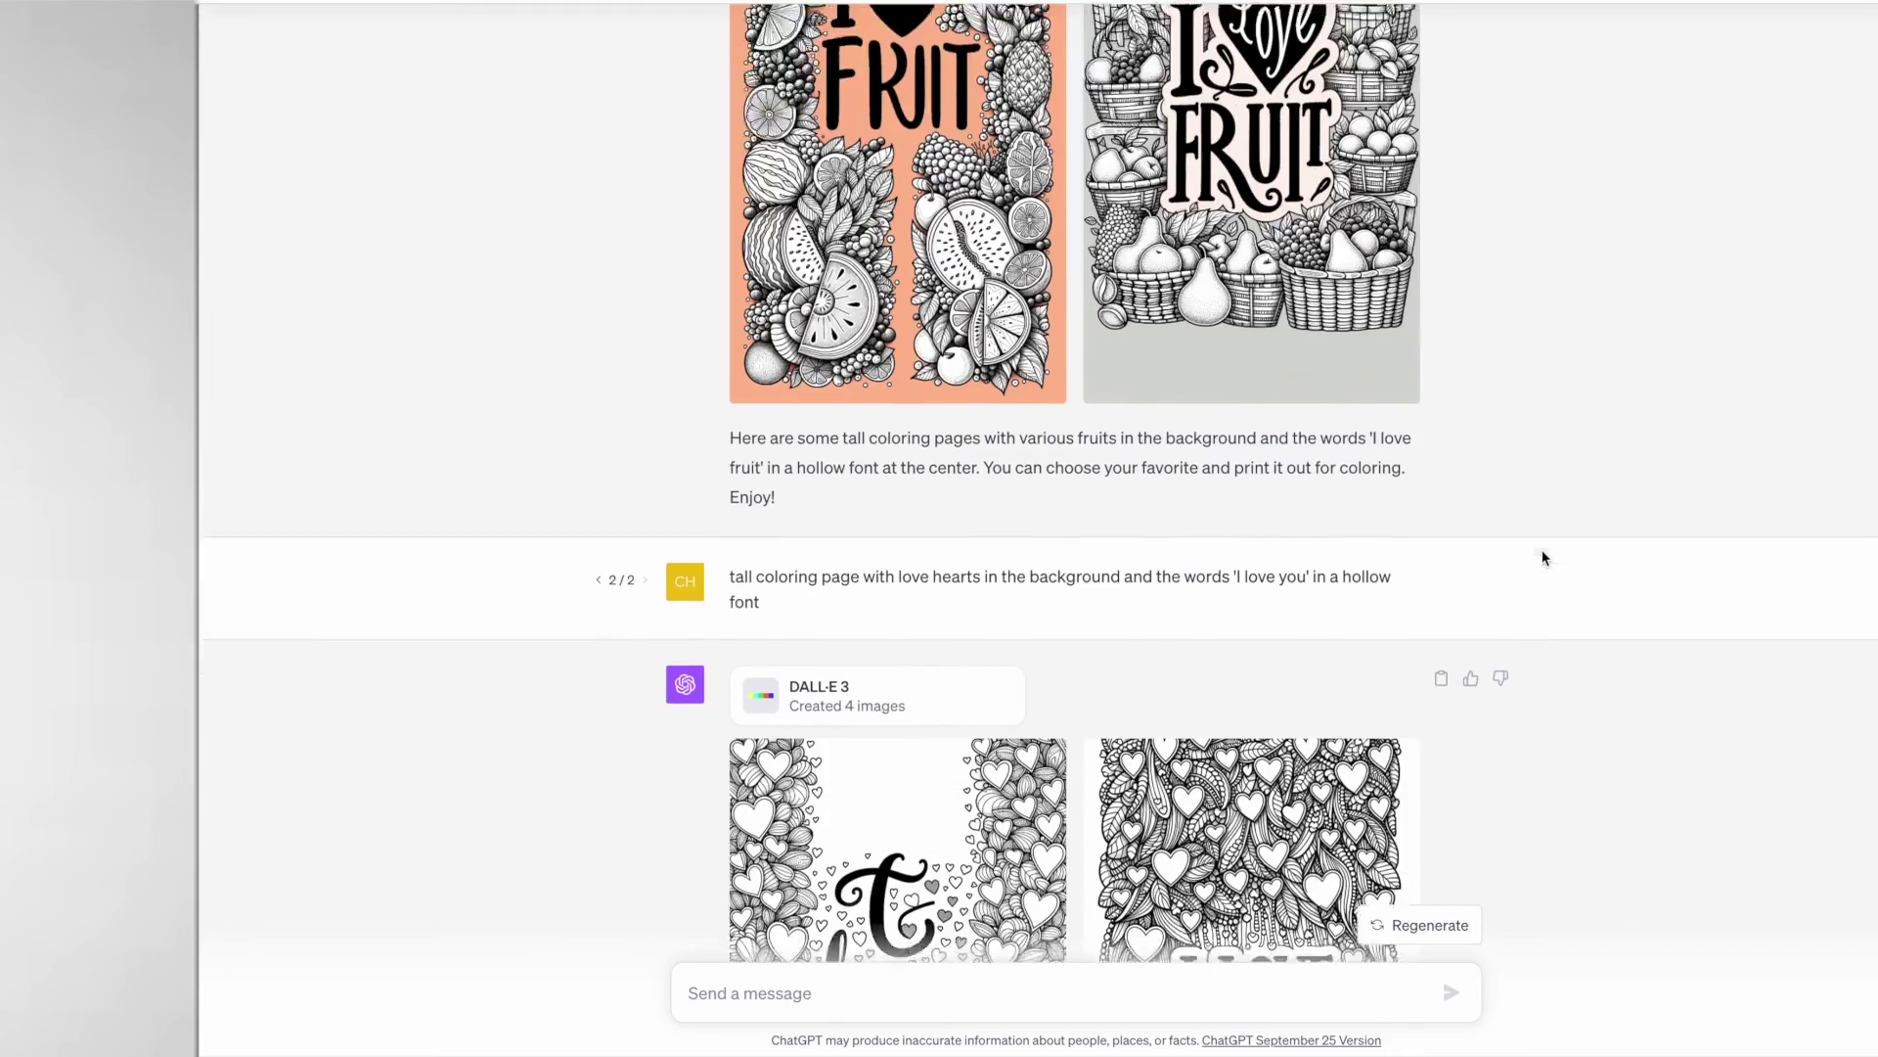
{"action": "scroll", "coordinate": [1543, 557], "scroll_direction": "down", "scroll_amount": 1}
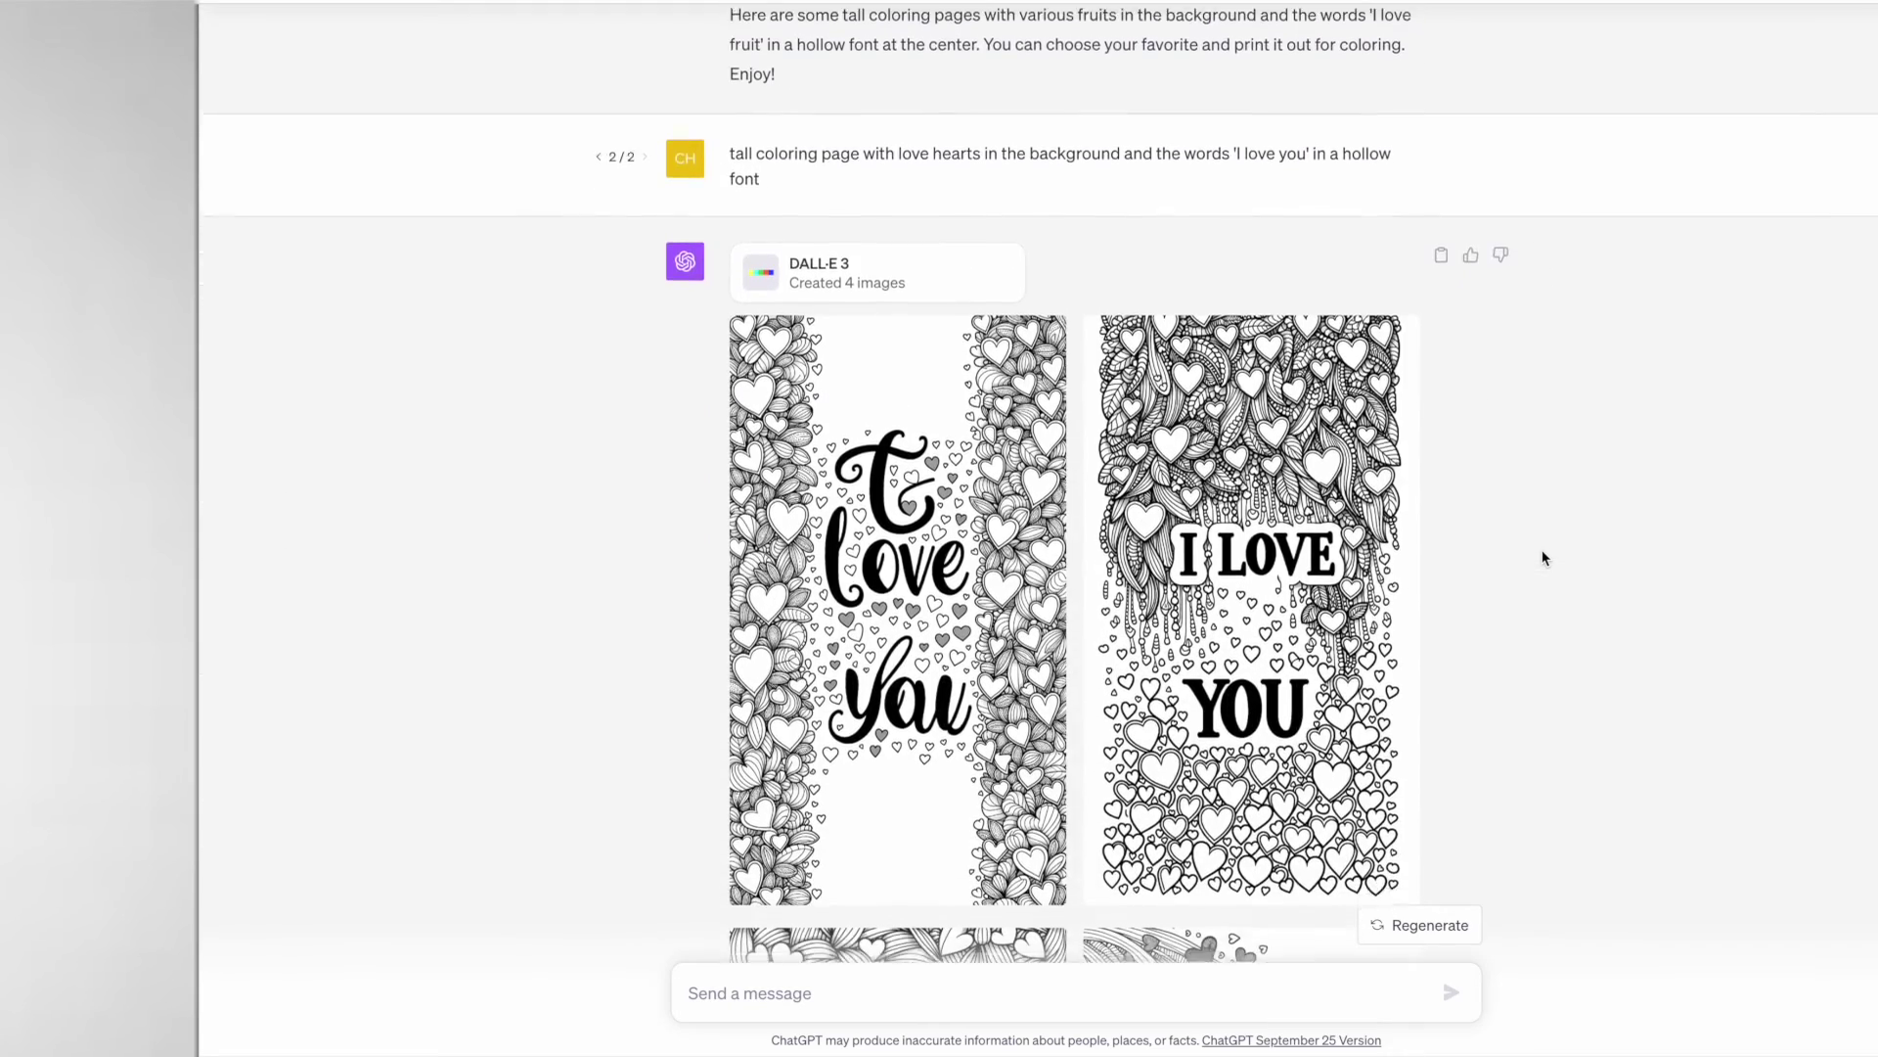
{"action": "scroll", "coordinate": [1543, 557], "scroll_direction": "down", "scroll_amount": 1}
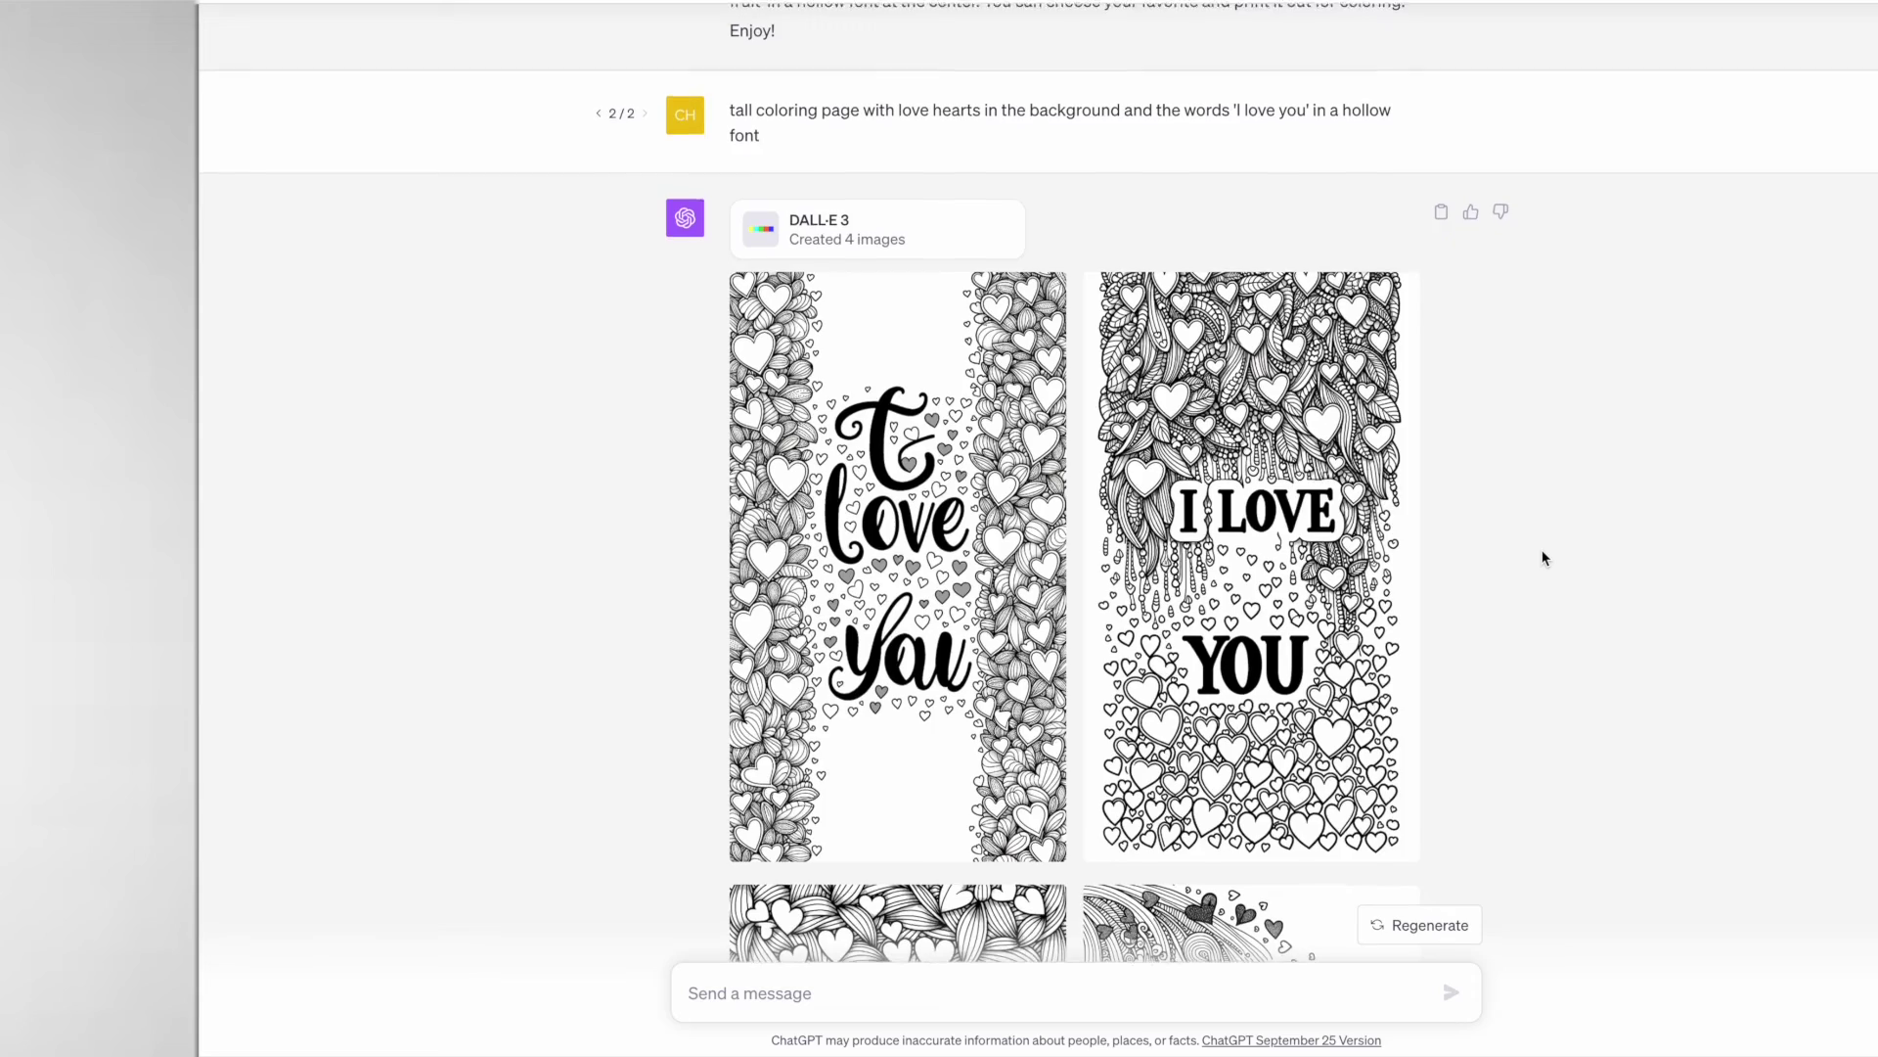
{"action": "mouse_move", "coordinate": [1399, 518]}
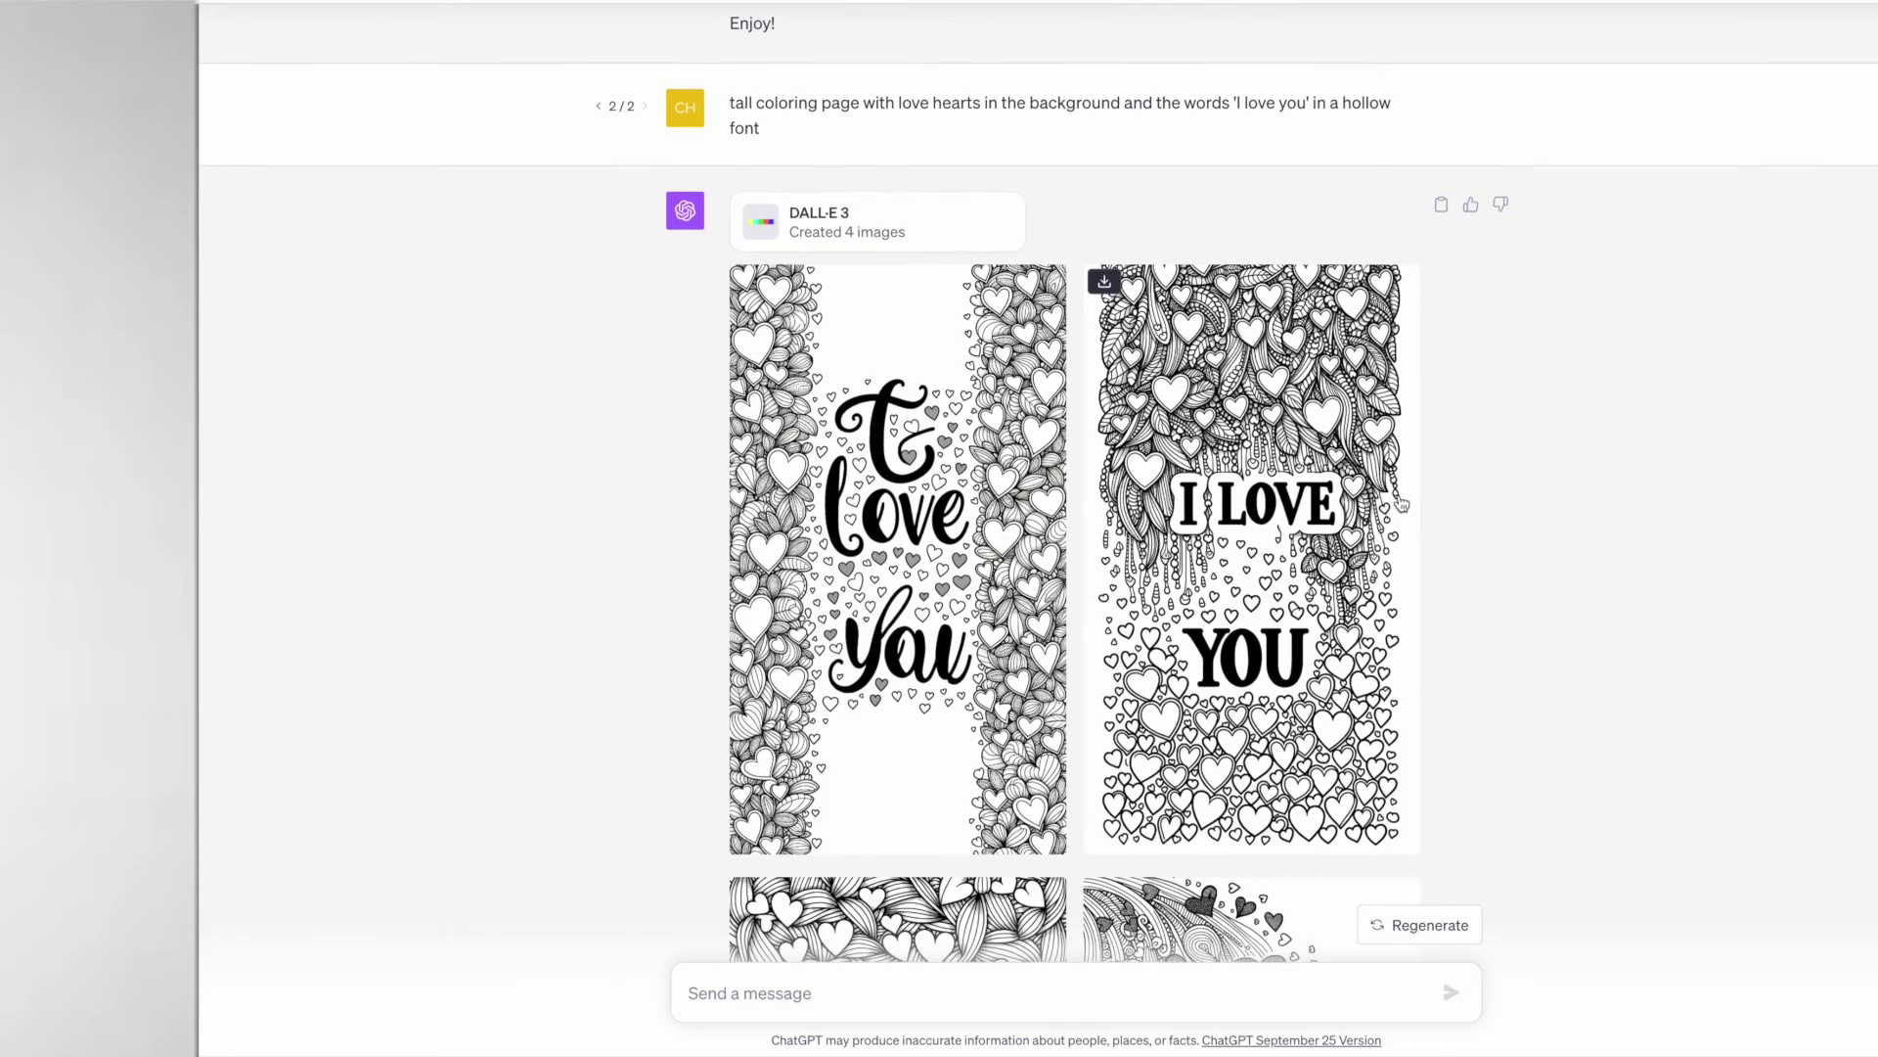
{"action": "scroll", "coordinate": [1401, 504], "scroll_direction": "down", "scroll_amount": 5}
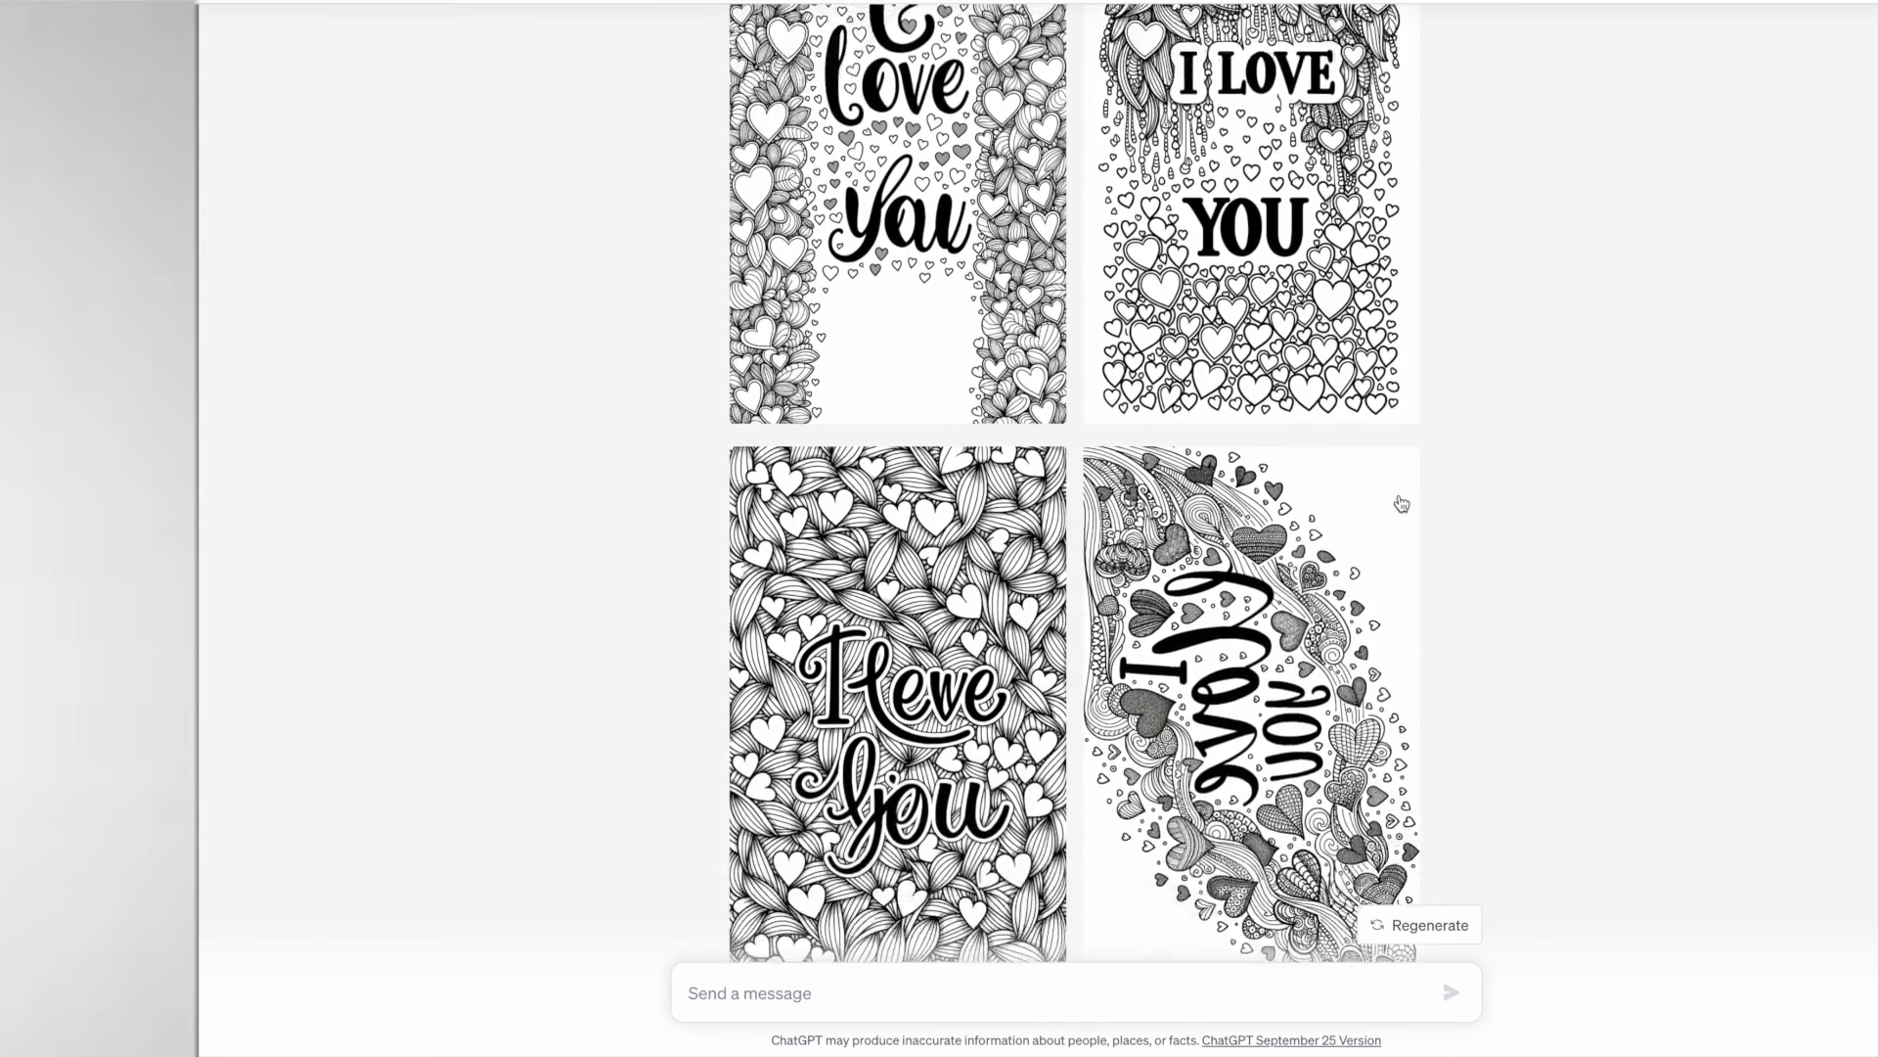
{"action": "scroll", "coordinate": [1401, 504], "scroll_direction": "down", "scroll_amount": 5}
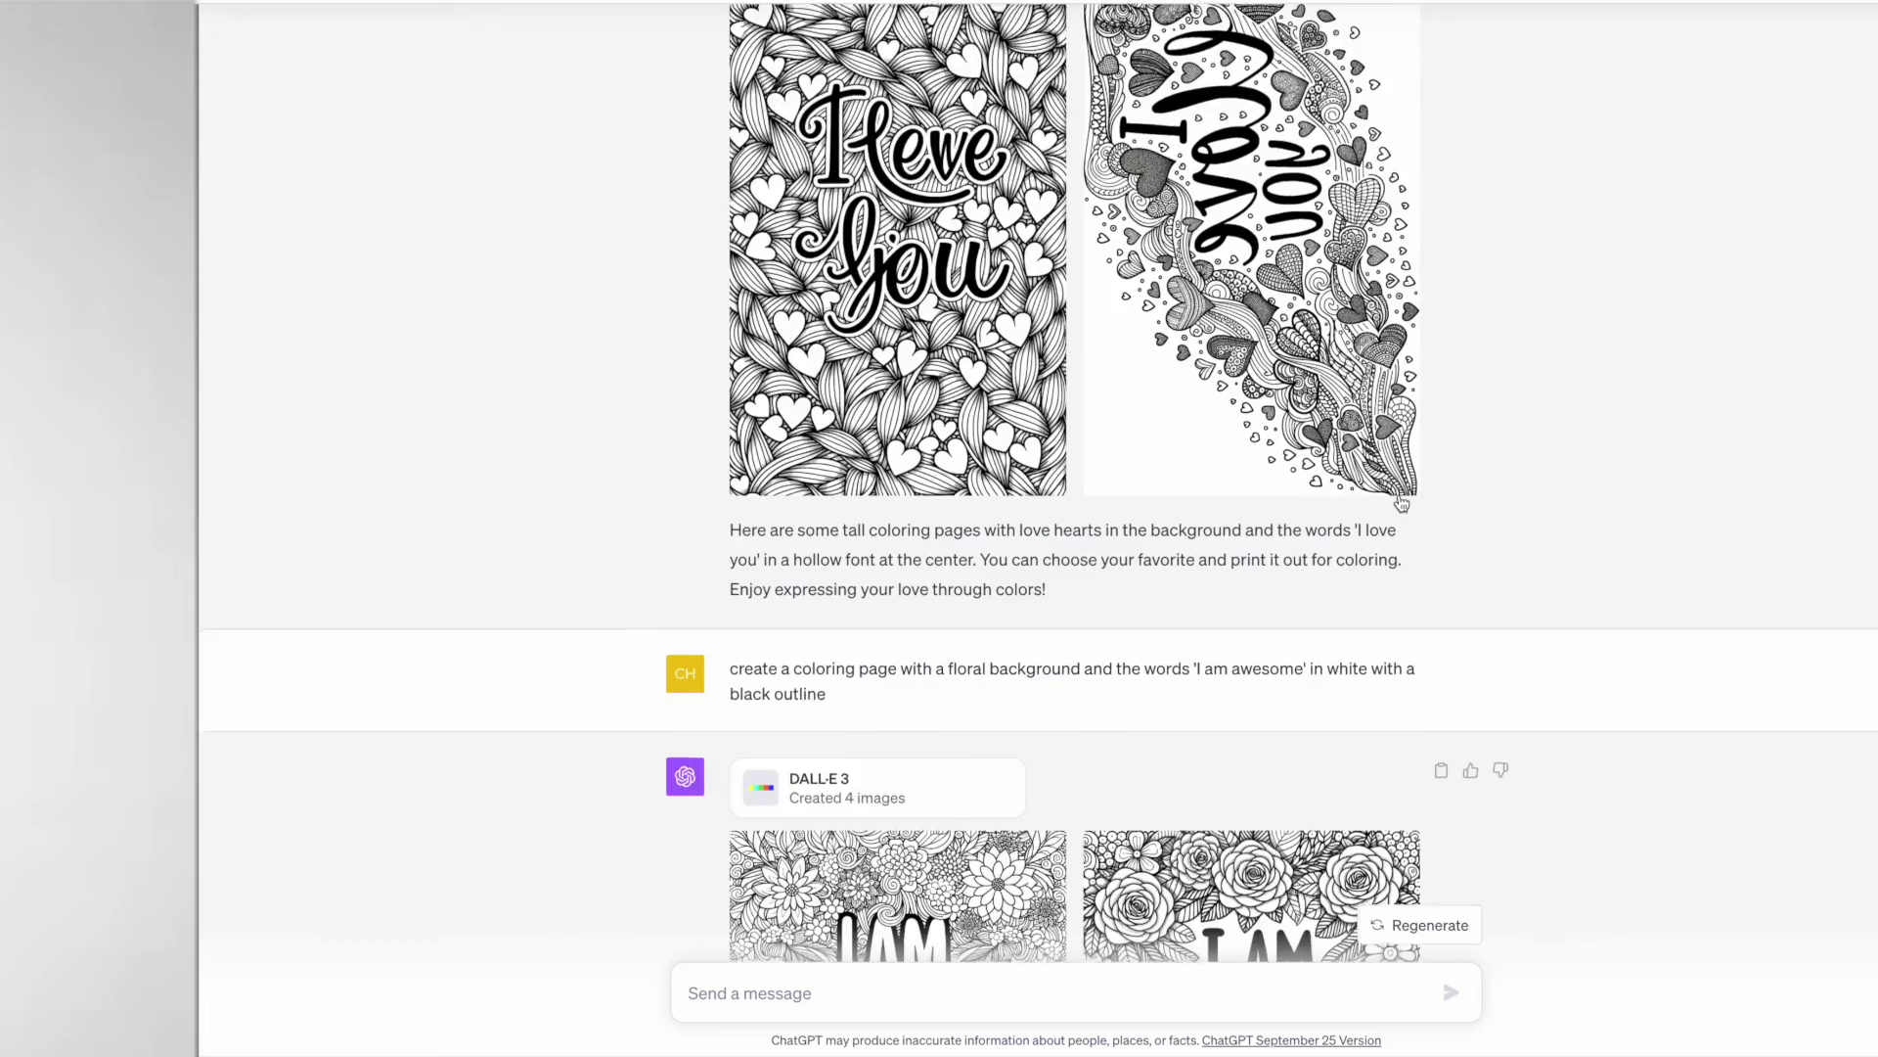
- Scroll until all four white-lettered, black-outlined 'I AM AWESOME' floral pages are fully visible
{"action": "scroll", "coordinate": [1401, 504], "scroll_direction": "down", "scroll_amount": 5}
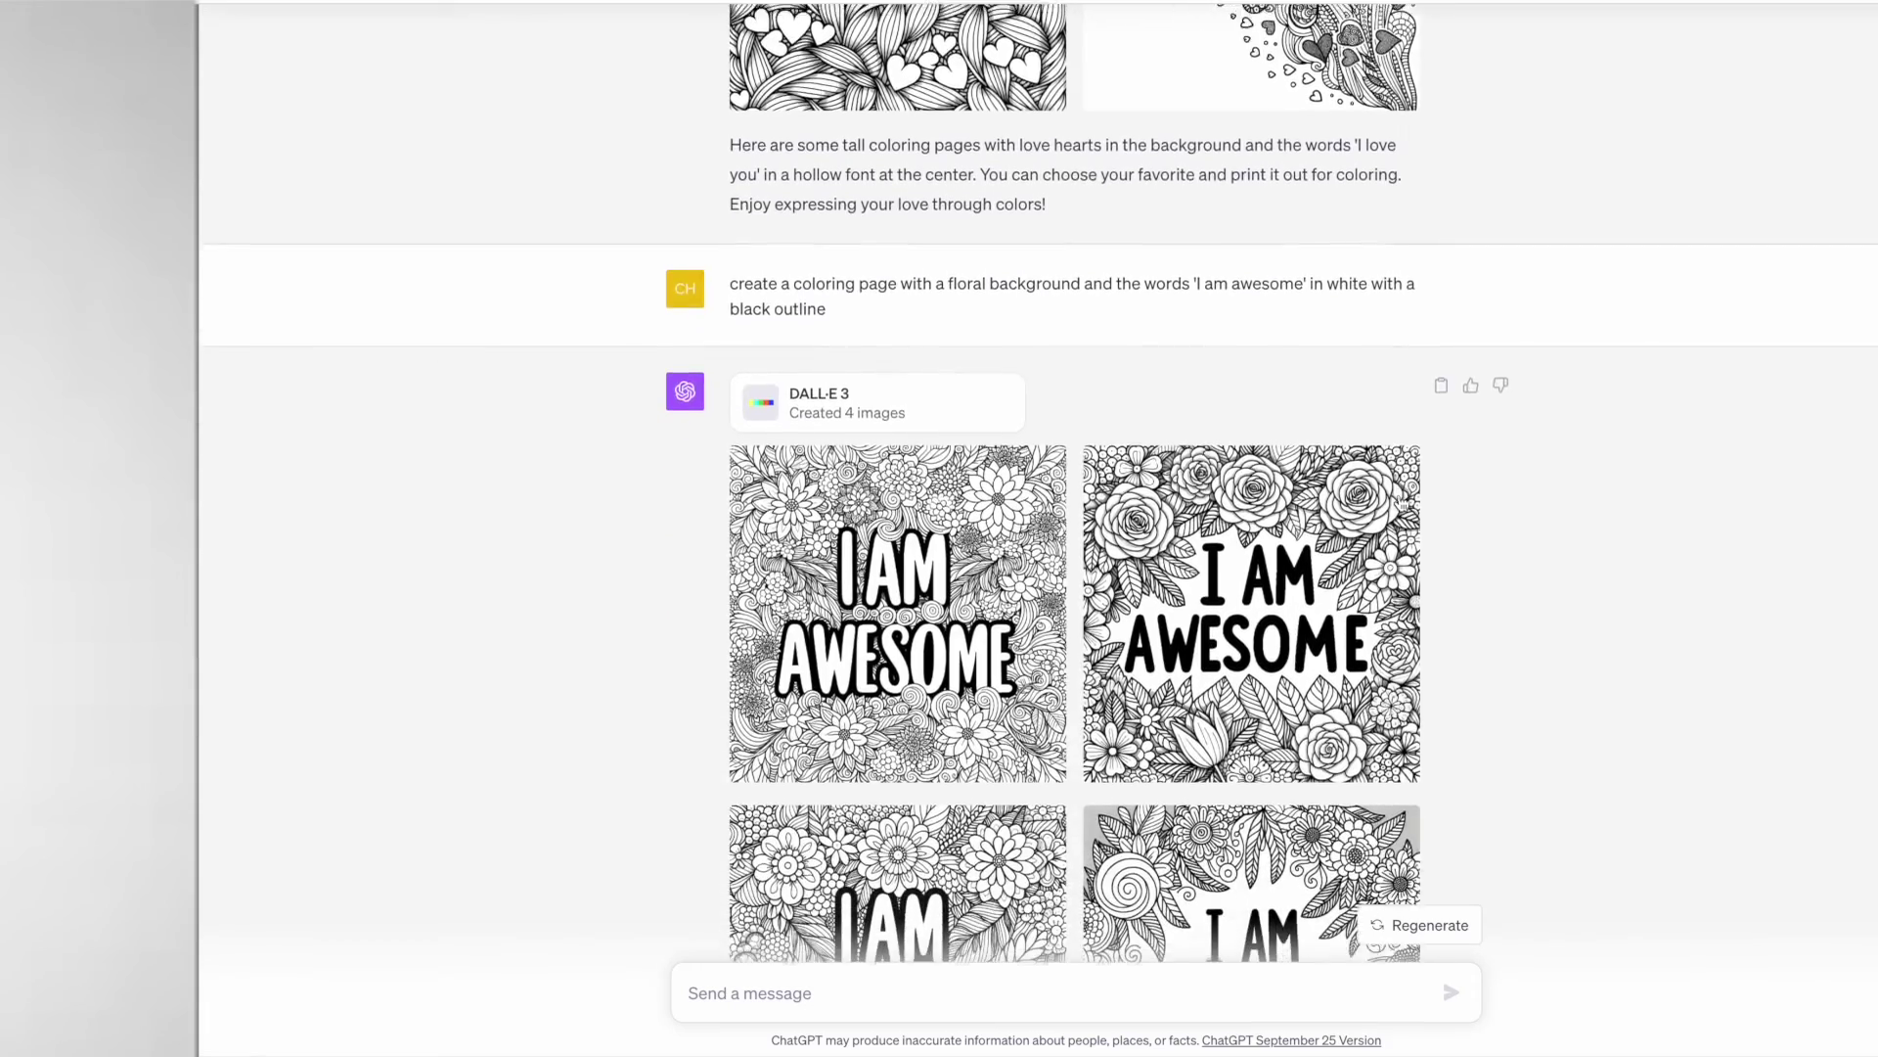
{"action": "scroll", "coordinate": [1401, 504], "scroll_direction": "down", "scroll_amount": 3}
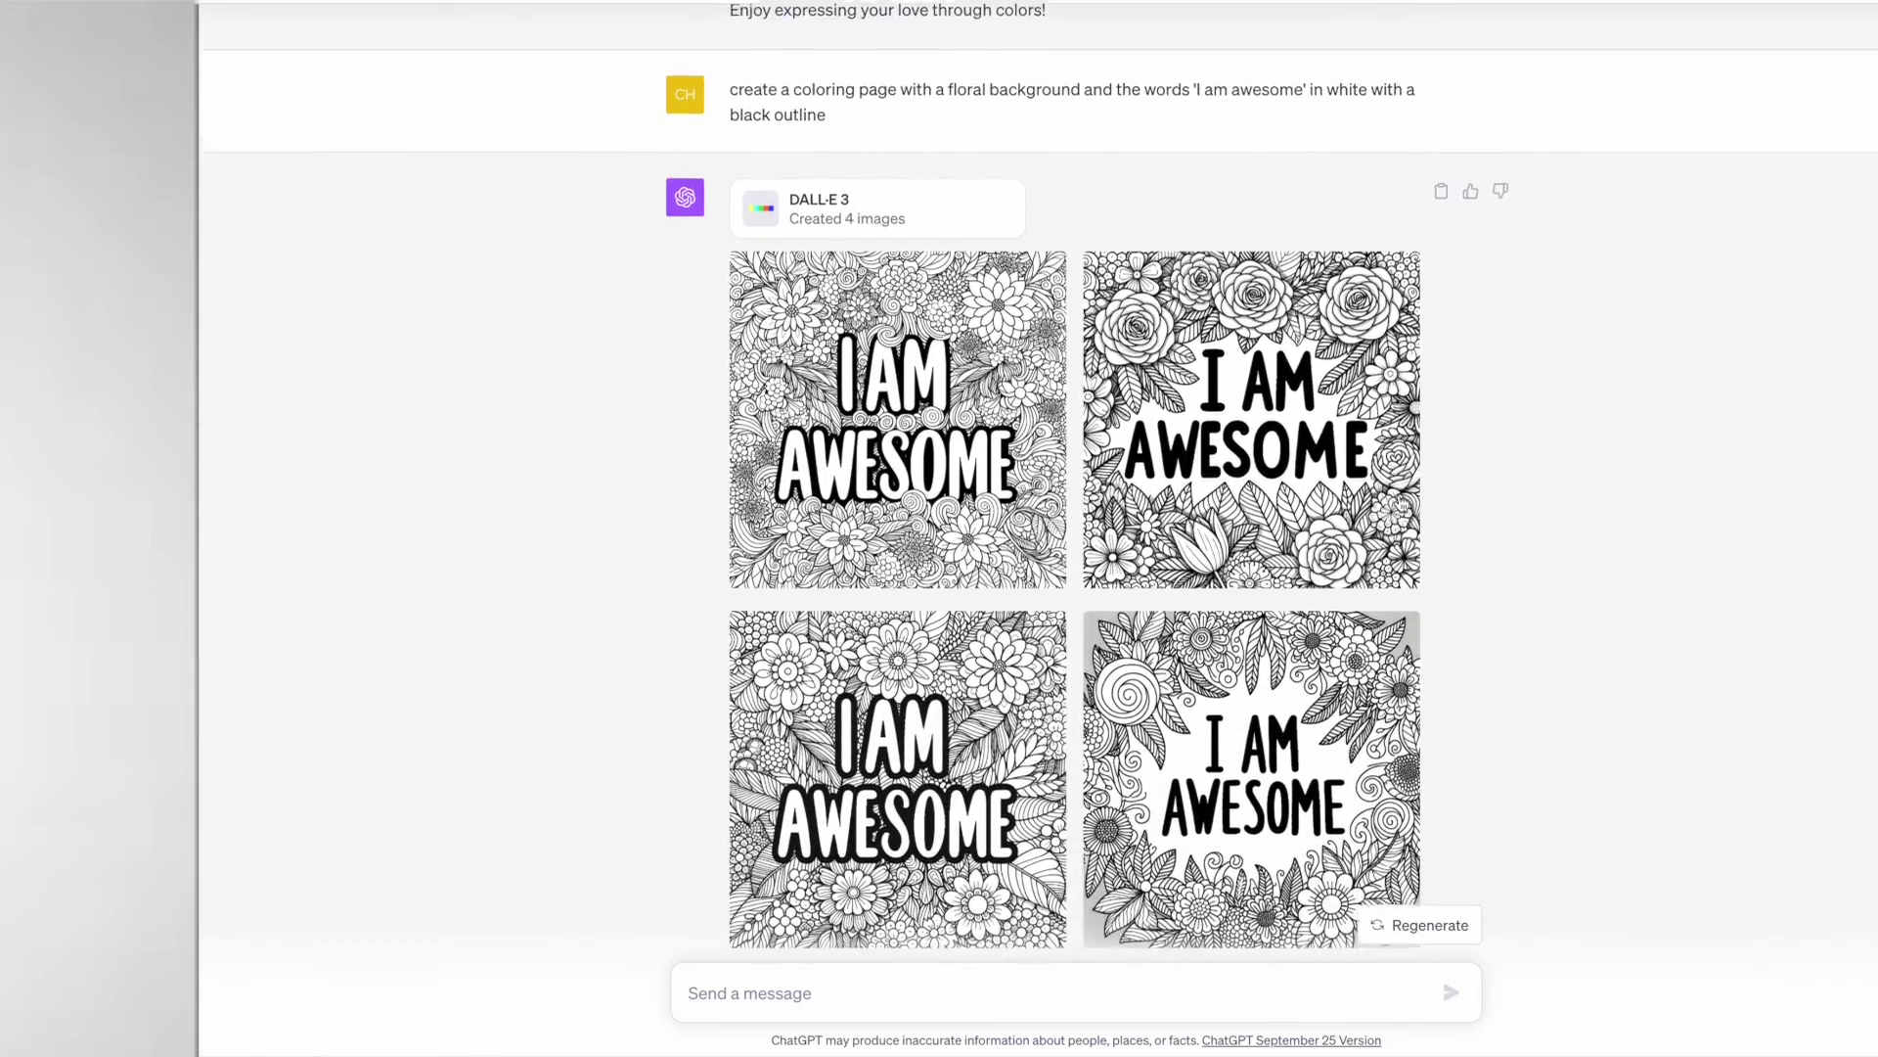
{"action": "scroll", "coordinate": [1076, 489], "scroll_direction": "down", "scroll_amount": 1}
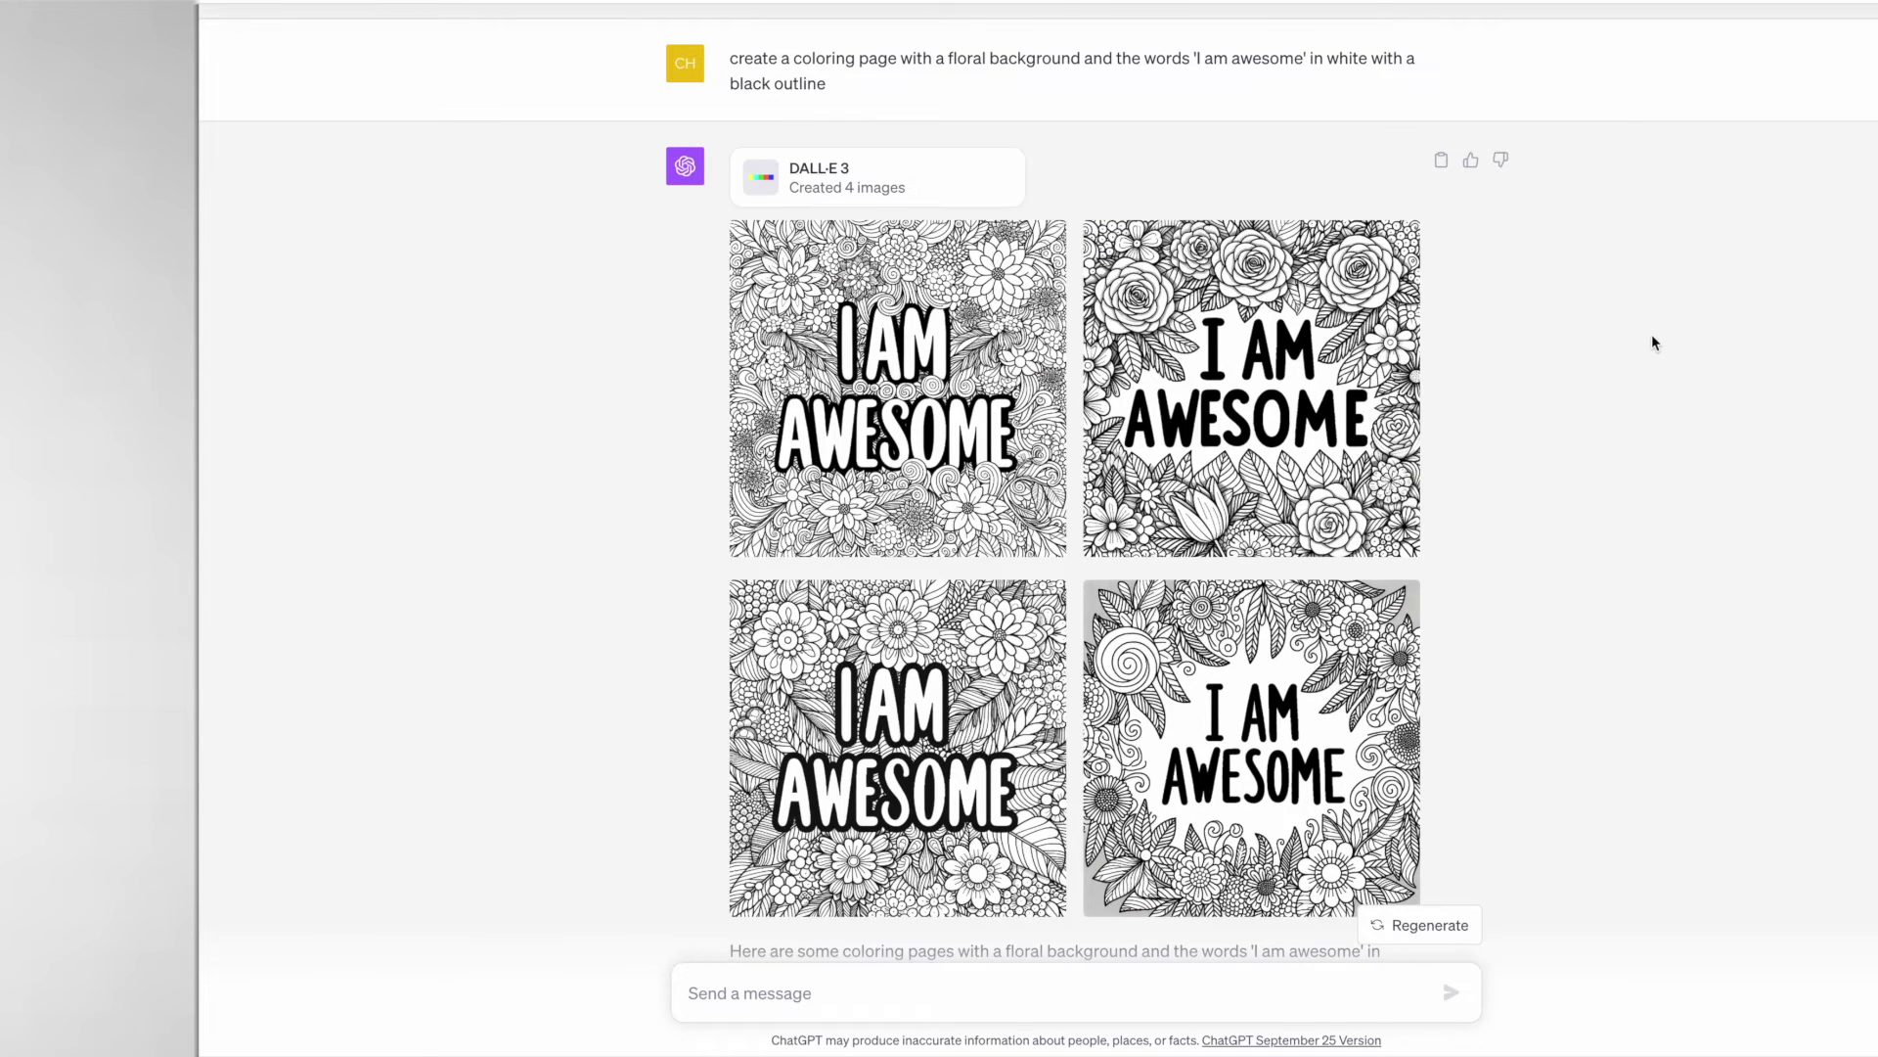